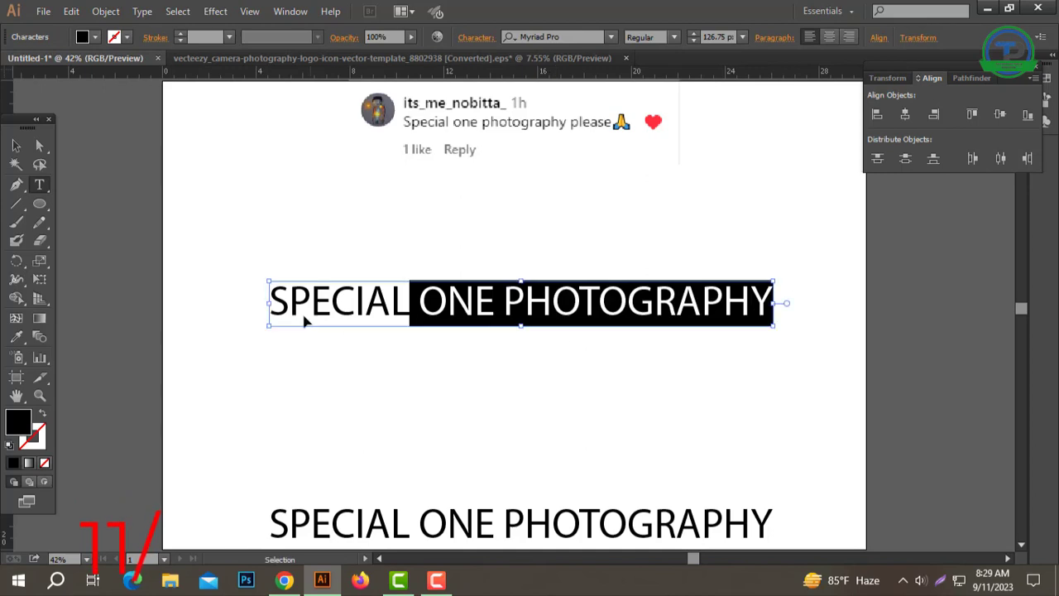
# Step: Split "ONE PHOTOGRAPHY" off the upper text line as its own text object, placing it below "SPECIAL"
pyautogui.hotkey('ctrl', 'x')
pyautogui.click(16, 145)
pyautogui.hotkey('ctrl', 'v')
pyautogui.moveTo(529, 323); pyautogui.dragTo(526, 412)
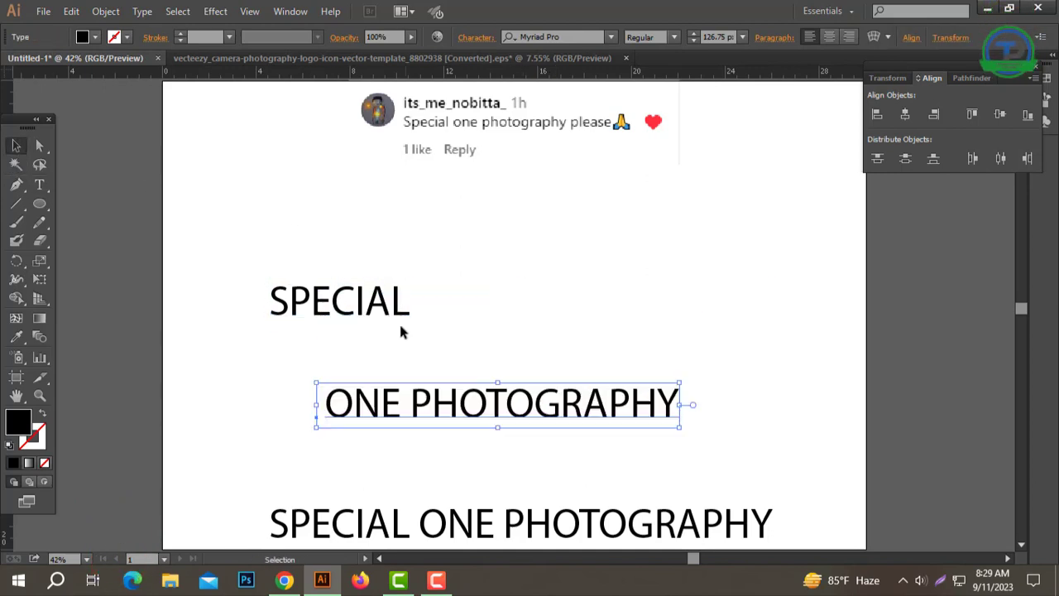
pyautogui.moveTo(386, 313); pyautogui.dragTo(556, 256)
# Step: Separate "PHOTOGRAPHY" from "ONE" into its own text object and place it just above the bottom text line
pyautogui.doubleClick(399, 405)
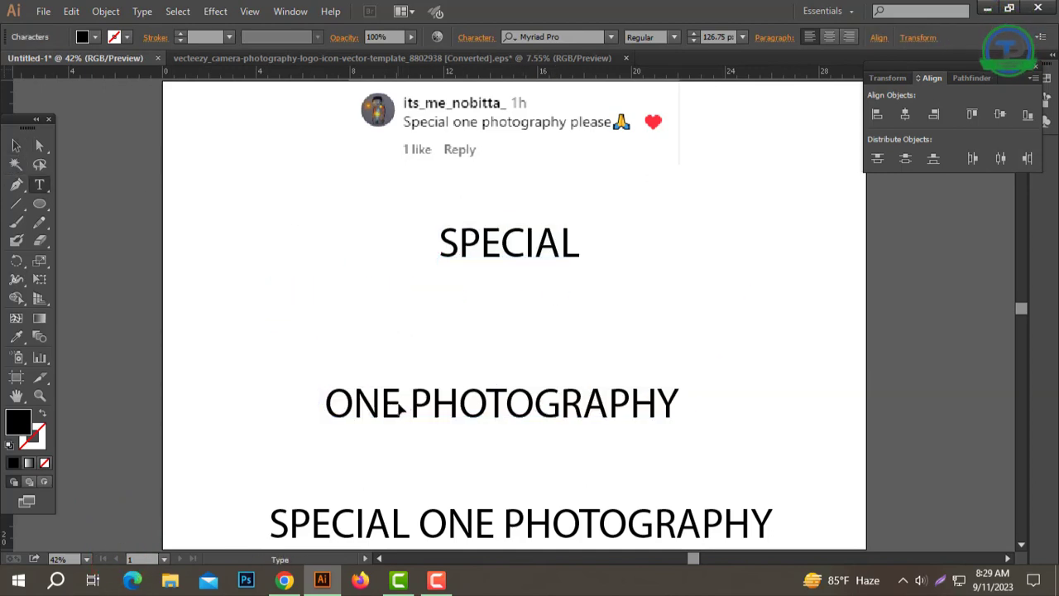
pyautogui.hotkey('ctrl', 'a')
pyautogui.click(619, 422)
pyautogui.moveTo(410, 403); pyautogui.dragTo(759, 406)
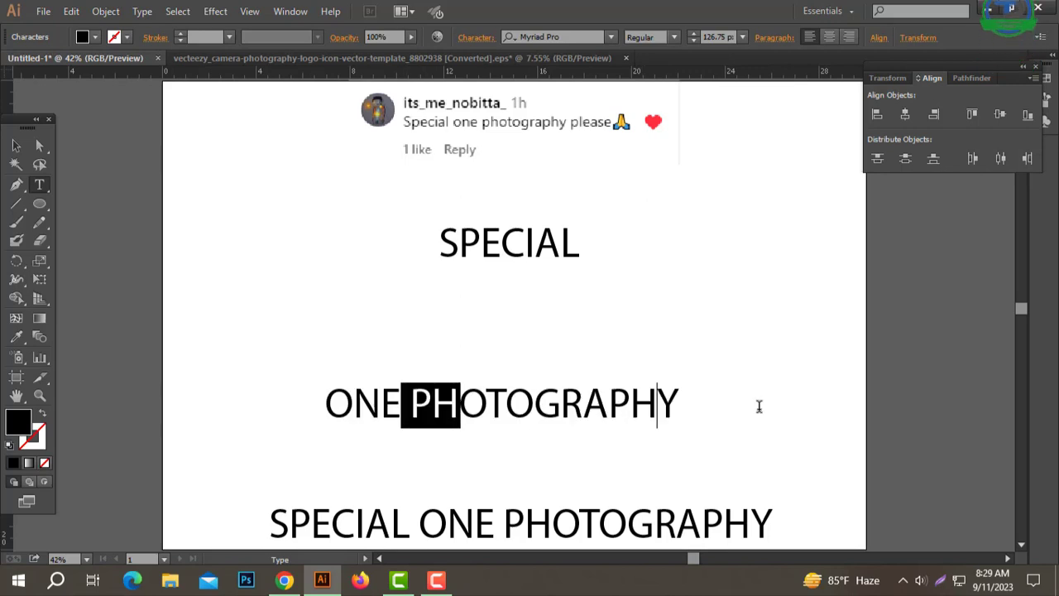
pyautogui.press('BackSpace')
pyautogui.click(15, 146)
pyautogui.hotkey('ctrl', 'v')
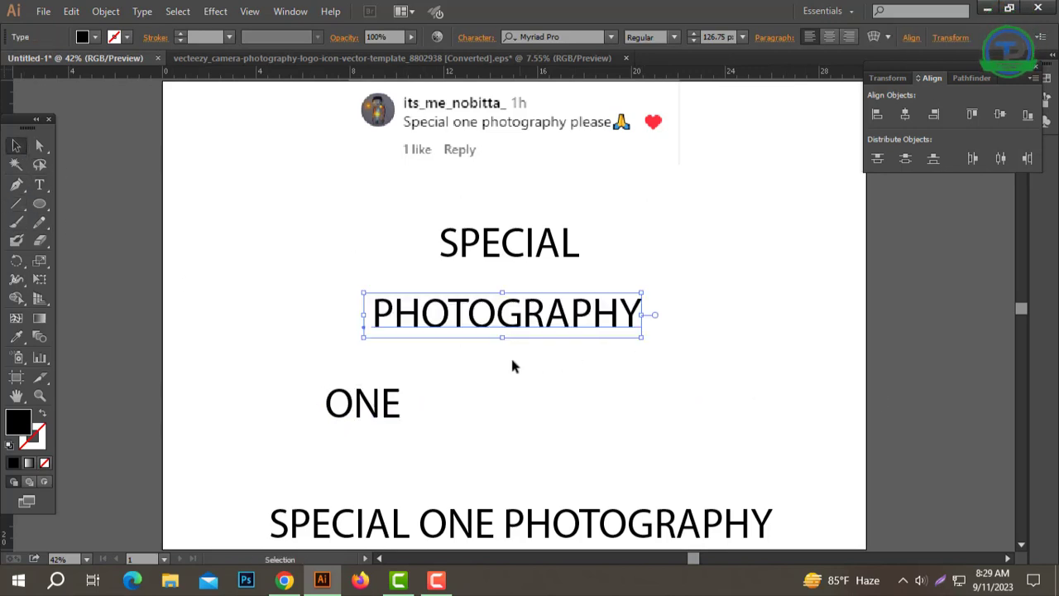
pyautogui.moveTo(519, 329); pyautogui.dragTo(522, 486)
# Step: Stack the words as "SPECIAL", "ONE" and "PHOTOGRAPHY", and enlarge "ONE" between the other two
pyautogui.moveTo(343, 400); pyautogui.dragTo(486, 313)
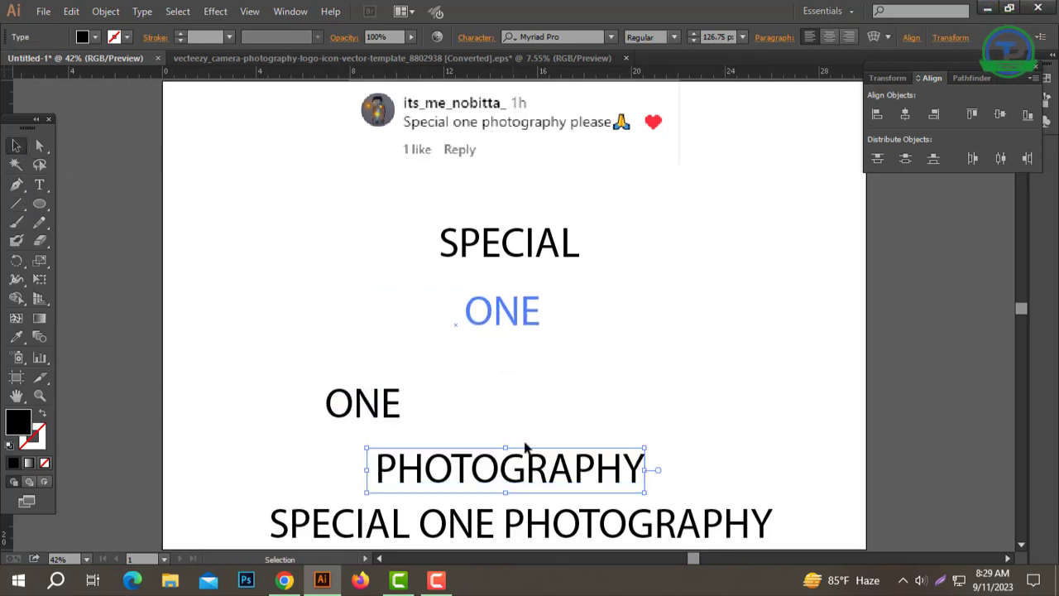
pyautogui.moveTo(513, 464); pyautogui.dragTo(522, 422)
pyautogui.click(509, 323)
pyautogui.click(499, 326)
pyautogui.moveTo(499, 338); pyautogui.dragTo(504, 388)
pyautogui.moveTo(521, 428); pyautogui.dragTo(525, 458)
pyautogui.moveTo(549, 239); pyautogui.dragTo(562, 199)
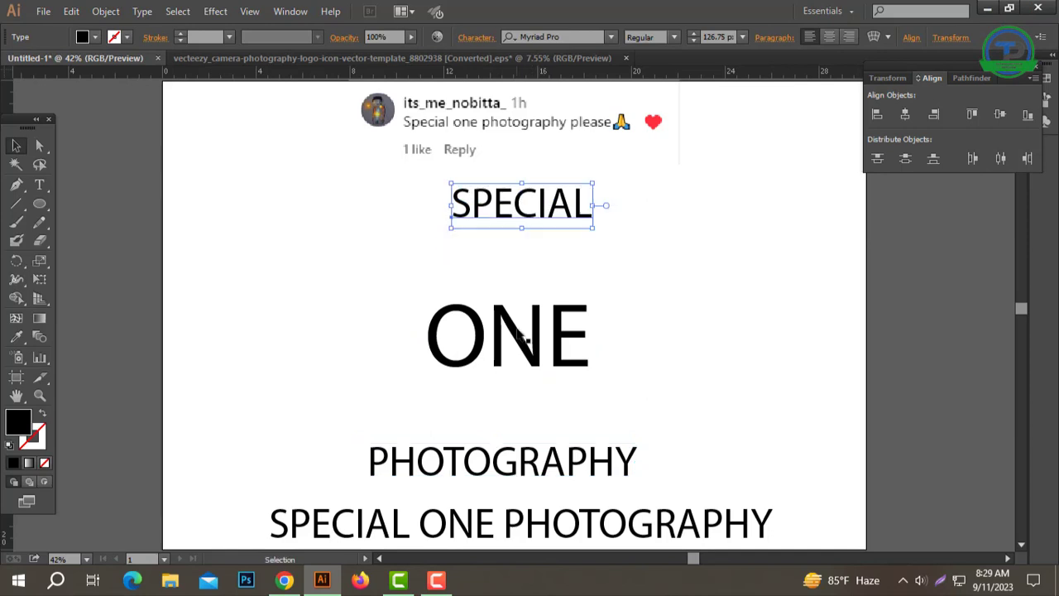
# Step: Enlarge "ONE" to about 703 pt and set its font to Nexa-Bold
pyautogui.click(506, 331)
pyautogui.moveTo(499, 291); pyautogui.dragTo(538, 216)
pyautogui.click(565, 37)
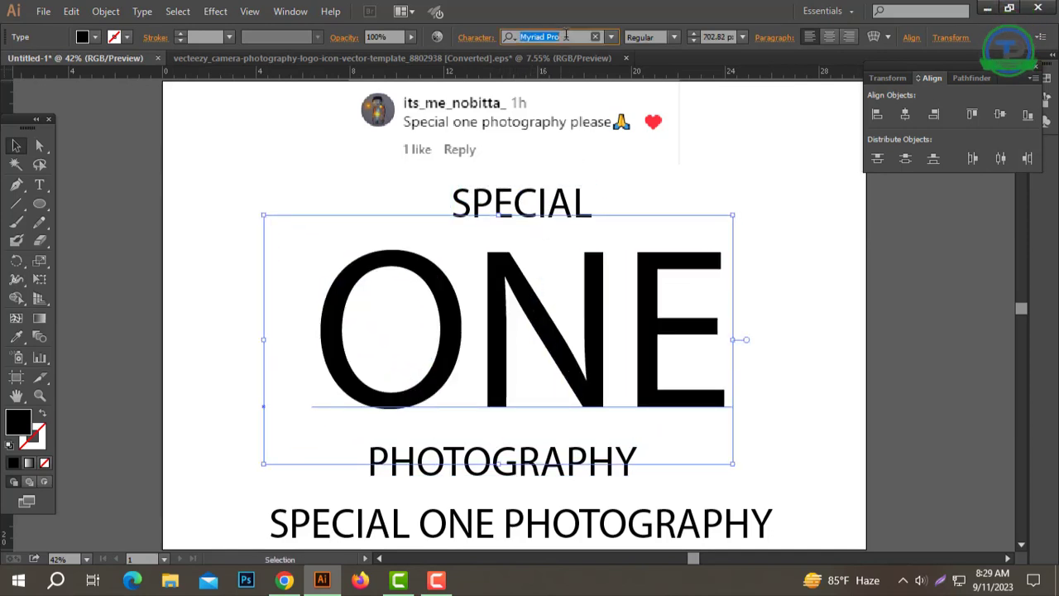
pyautogui.write('Nex')
pyautogui.press('Return')
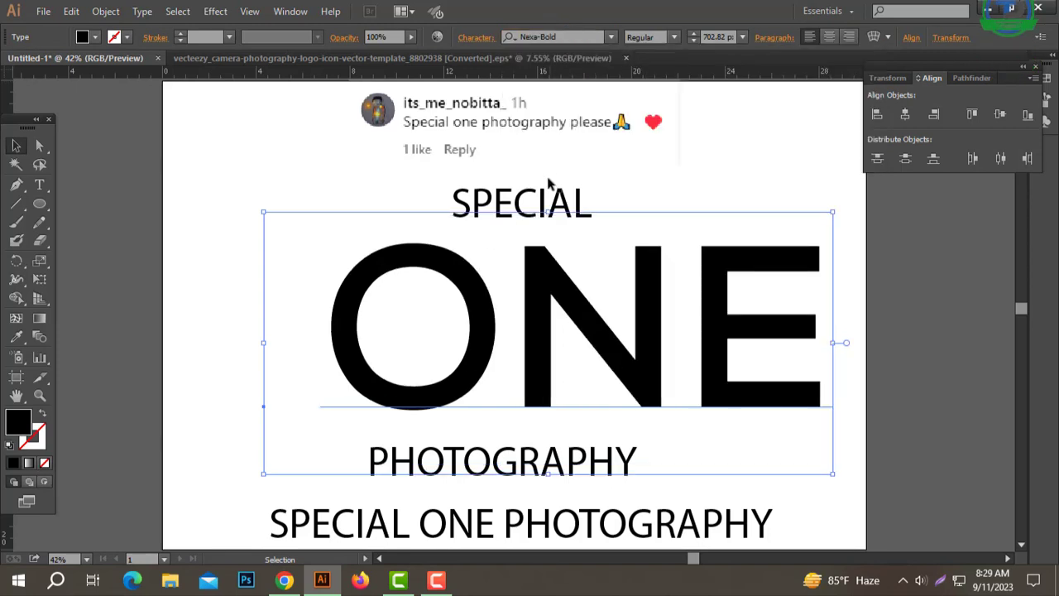
# Step: Centre "ONE" between the other two words, convert it to outlines and ungroup its letters
pyautogui.rightClick(551, 314)
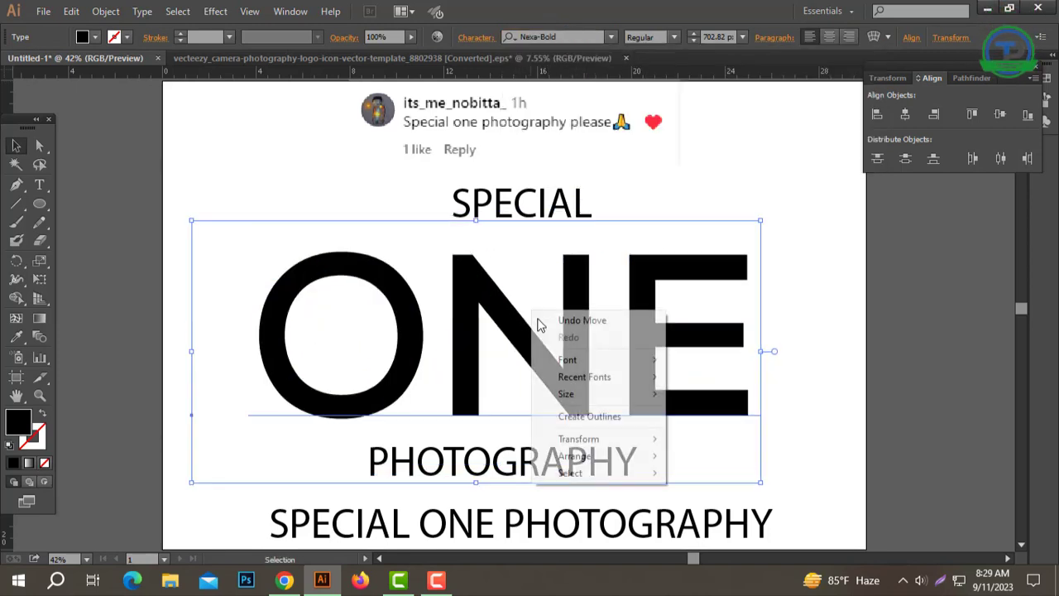
pyautogui.click(613, 416)
pyautogui.rightClick(682, 290)
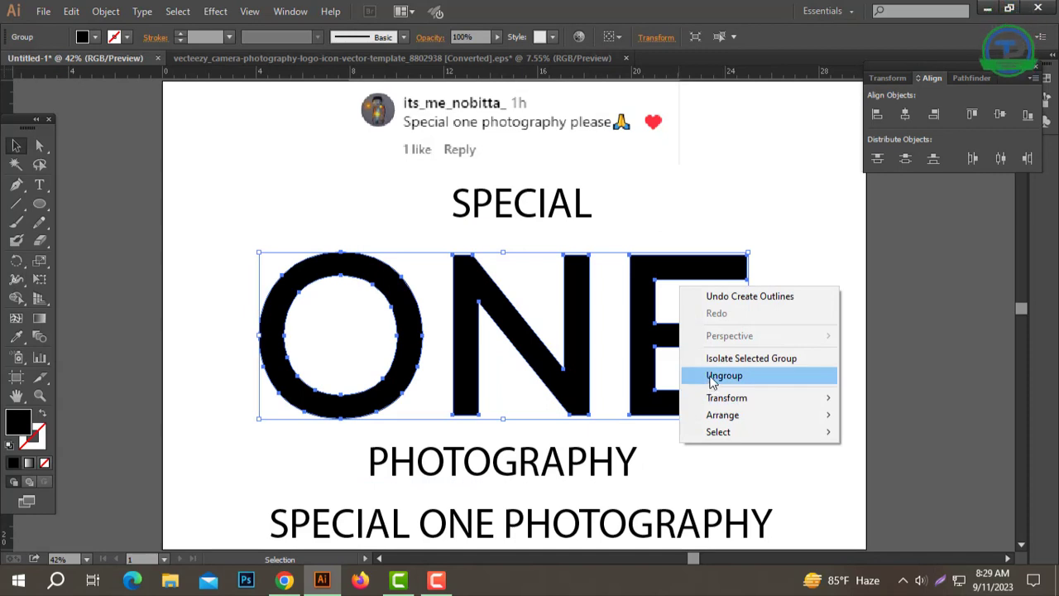
pyautogui.click(713, 376)
pyautogui.click(189, 263)
# Step: Draw a rectangle about 2.02 by 9.72 in over the E's vertical stem and subtract it from the letter
pyautogui.moveTo(43, 207); pyautogui.dragTo(99, 203)
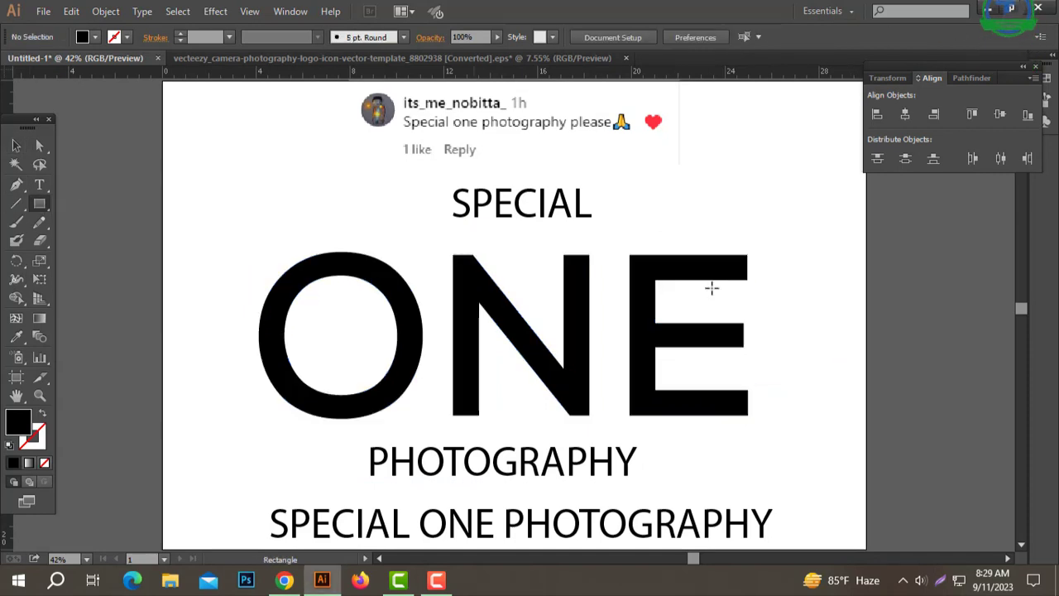
pyautogui.moveTo(642, 434); pyautogui.dragTo(658, 453)
pyautogui.press('v')
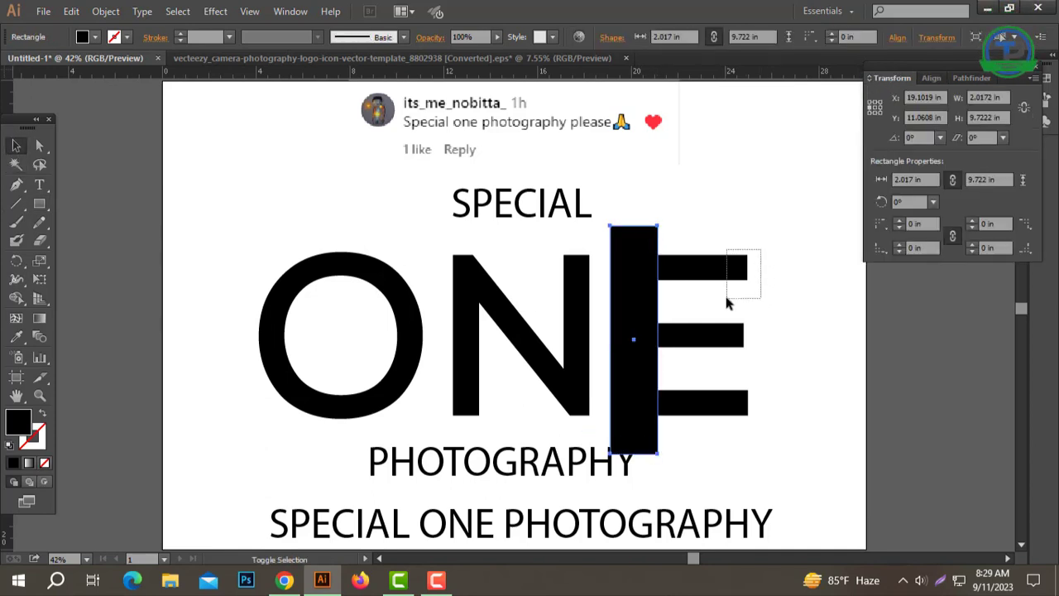
pyautogui.moveTo(727, 304); pyautogui.dragTo(726, 304)
pyautogui.click(968, 77)
pyautogui.click(902, 114)
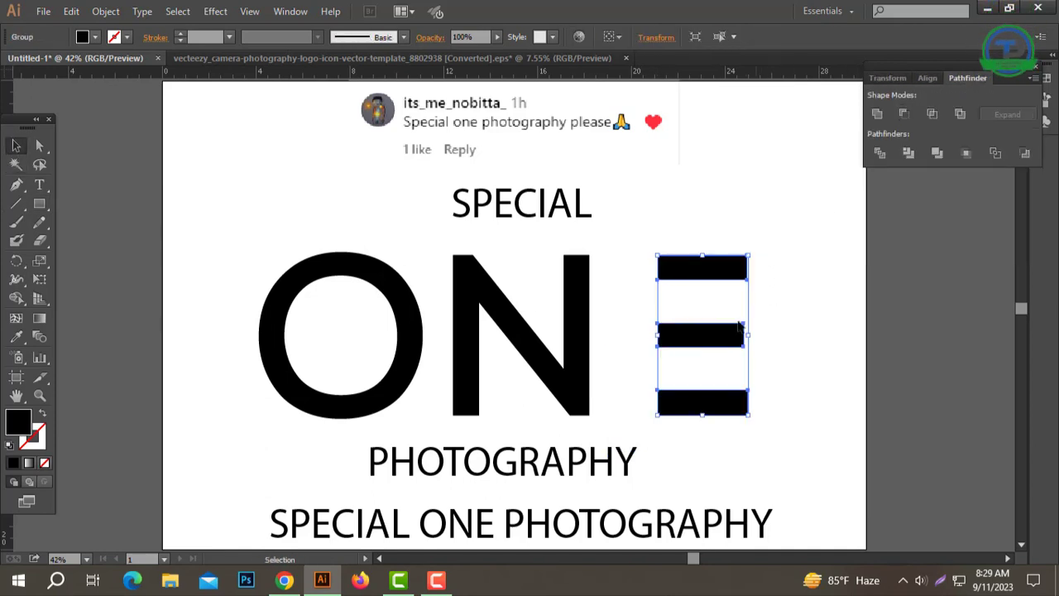
# Step: Stretch the E's three horizontal bars toward the N and ungroup them
pyautogui.moveTo(649, 342); pyautogui.dragTo(623, 357)
pyautogui.click(767, 307)
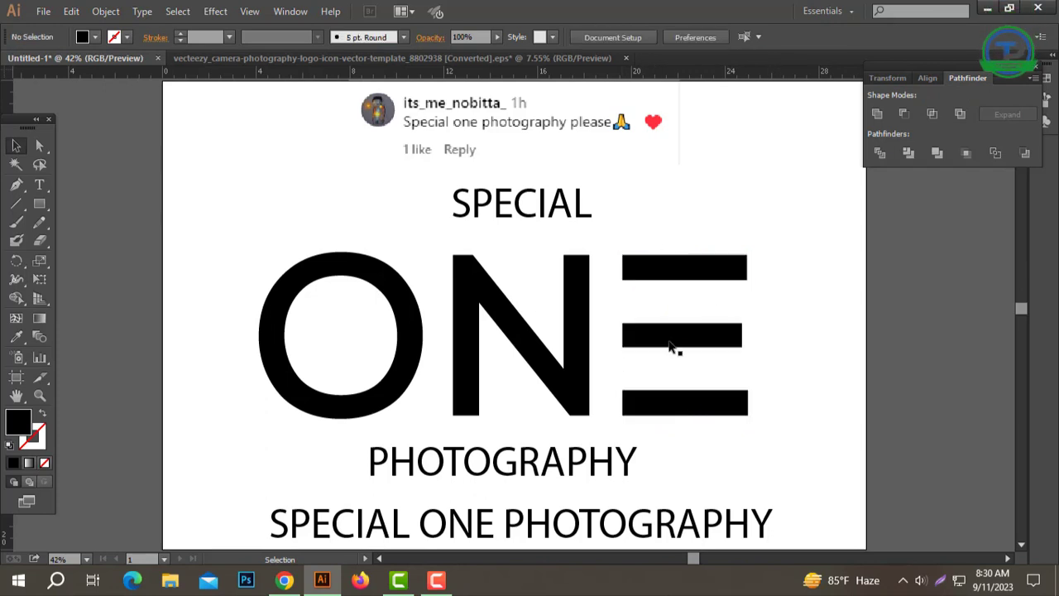
pyautogui.click(721, 336)
pyautogui.rightClick(720, 336)
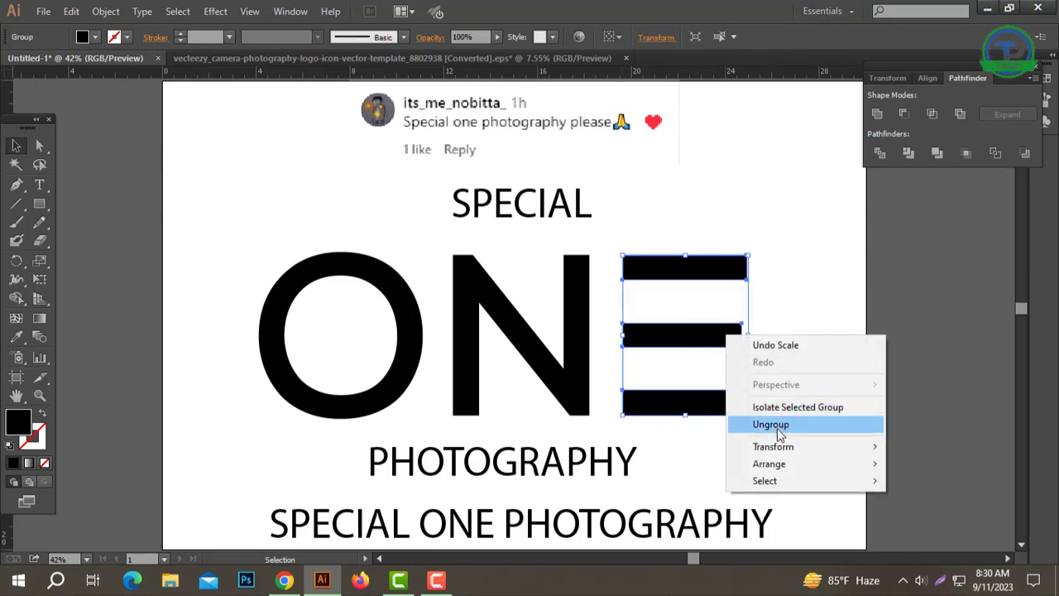
pyautogui.click(777, 424)
# Step: Replace the E's shorter middle bar with a full-width bar and align it with the other two bars
pyautogui.moveTo(589, 331); pyautogui.dragTo(714, 340)
pyautogui.press('Delete')
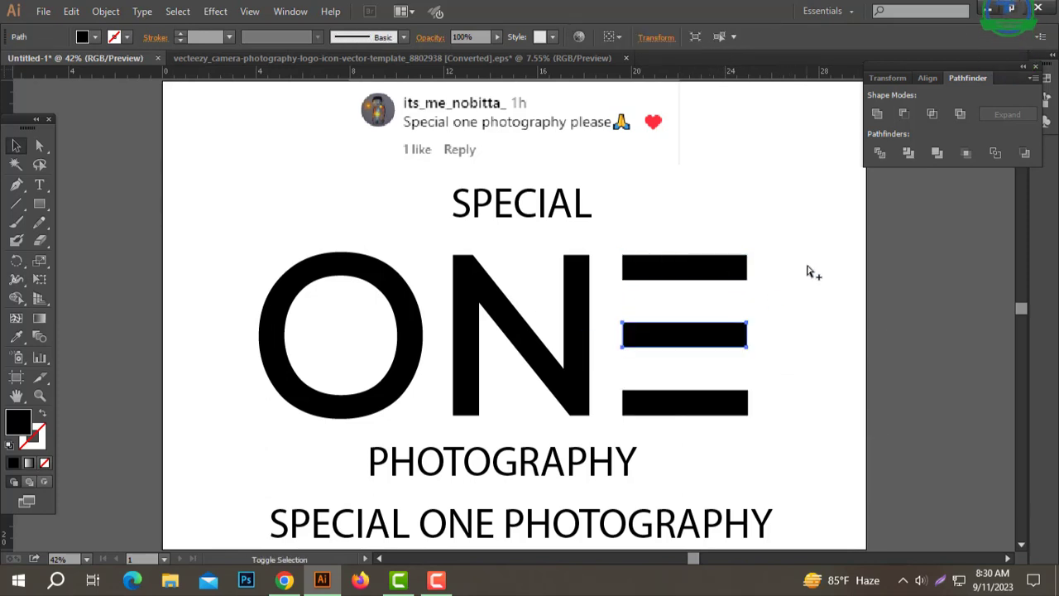
pyautogui.moveTo(804, 239); pyautogui.dragTo(716, 399)
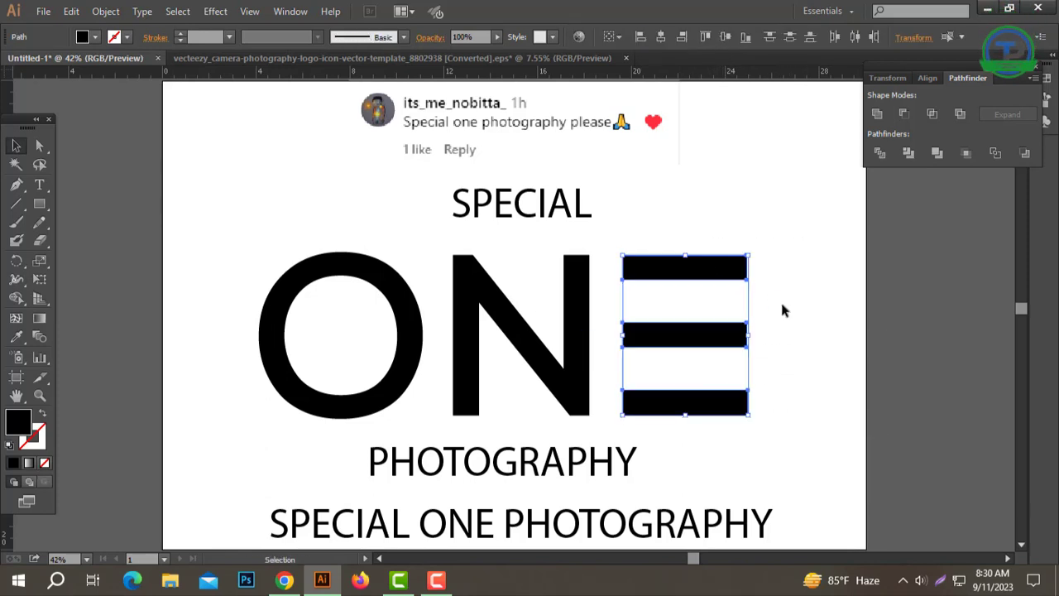
pyautogui.click(930, 79)
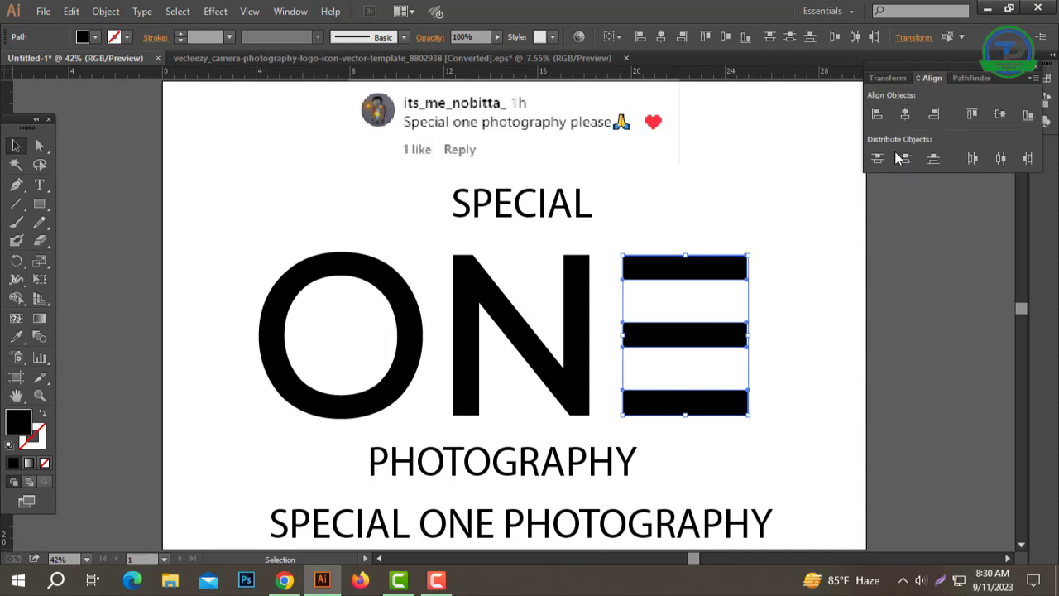
pyautogui.click(875, 279)
pyautogui.moveTo(706, 246); pyautogui.dragTo(704, 245)
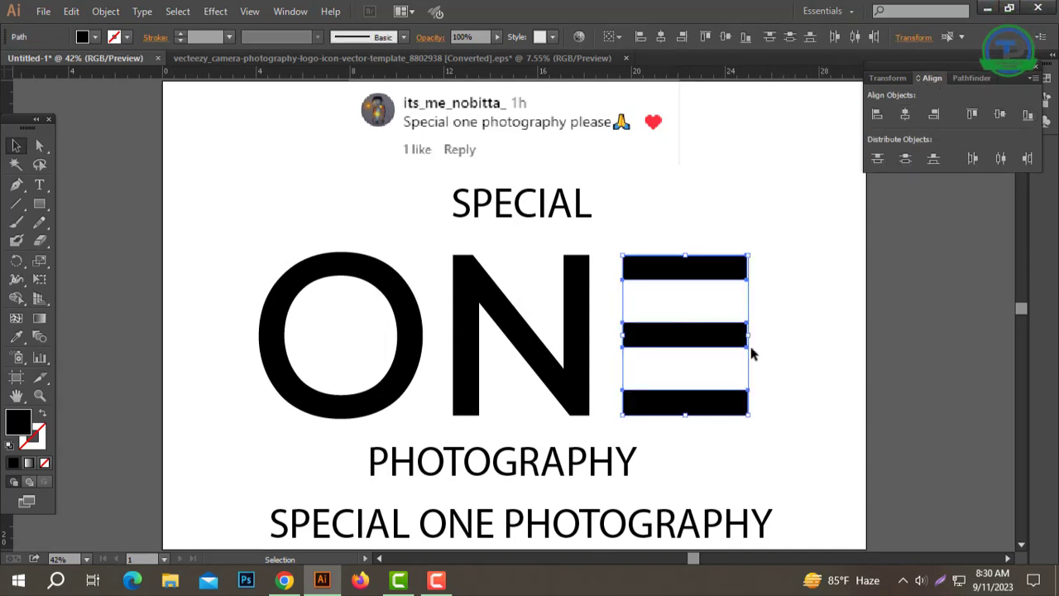
pyautogui.click(795, 258)
# Step: Group the three bars of the E
pyautogui.moveTo(676, 451); pyautogui.dragTo(676, 451)
pyautogui.rightClick(710, 305)
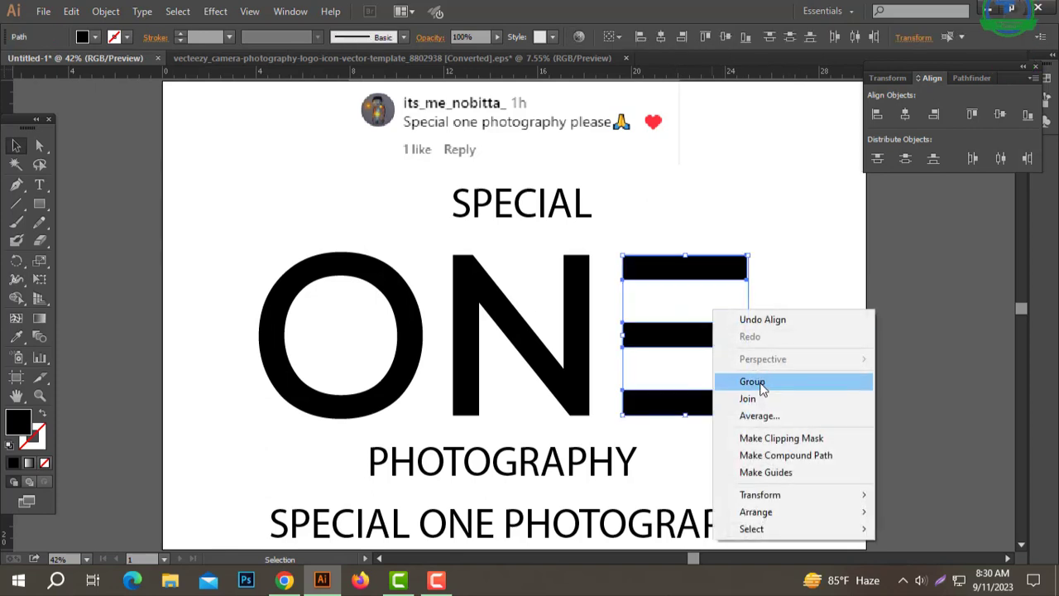
pyautogui.click(756, 378)
# Step: Place horizontal guides along the top and bottom edges of the N and lock the guides
pyautogui.click(424, 377)
pyautogui.click(413, 323)
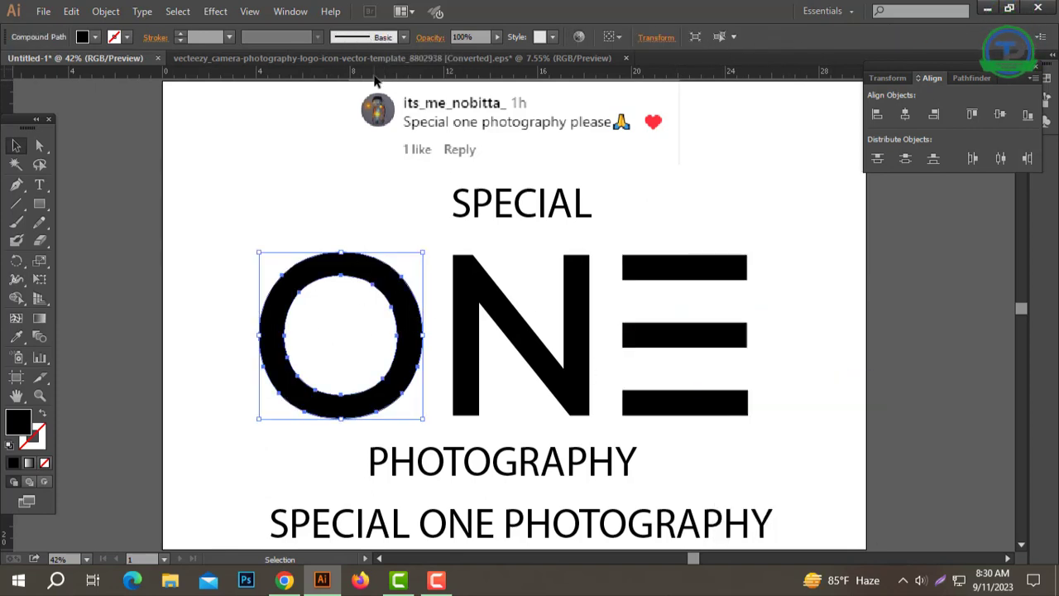
pyautogui.moveTo(376, 76); pyautogui.dragTo(478, 253)
pyautogui.moveTo(530, 73); pyautogui.dragTo(474, 416)
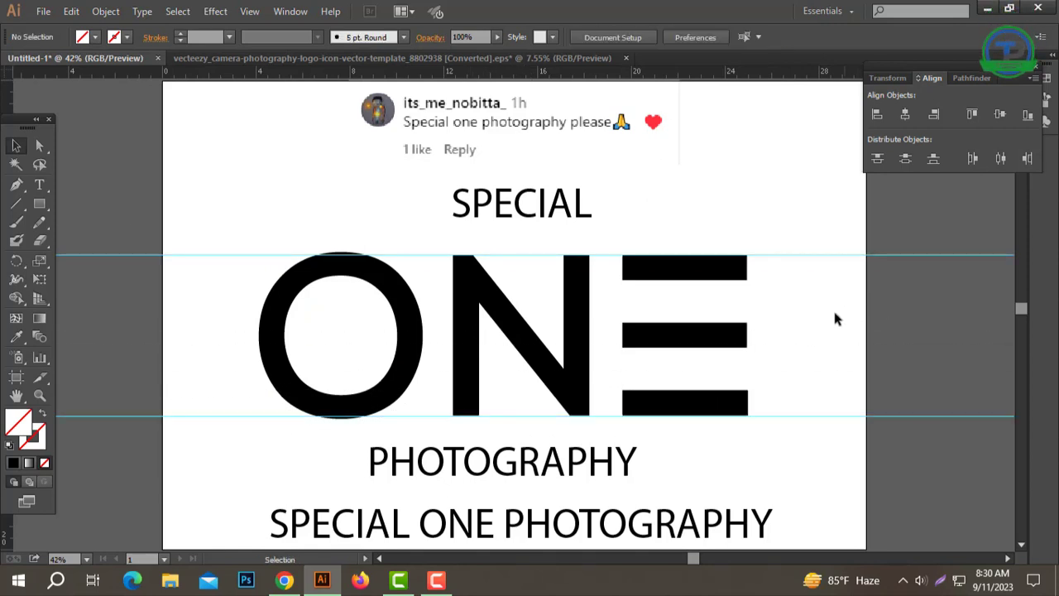
pyautogui.rightClick(799, 183)
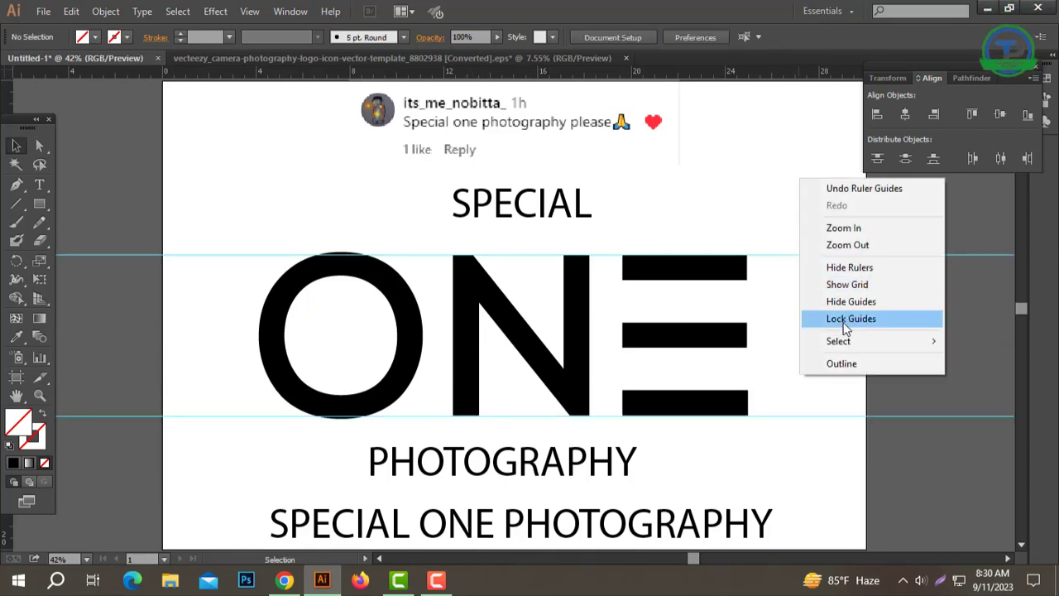
pyautogui.click(843, 321)
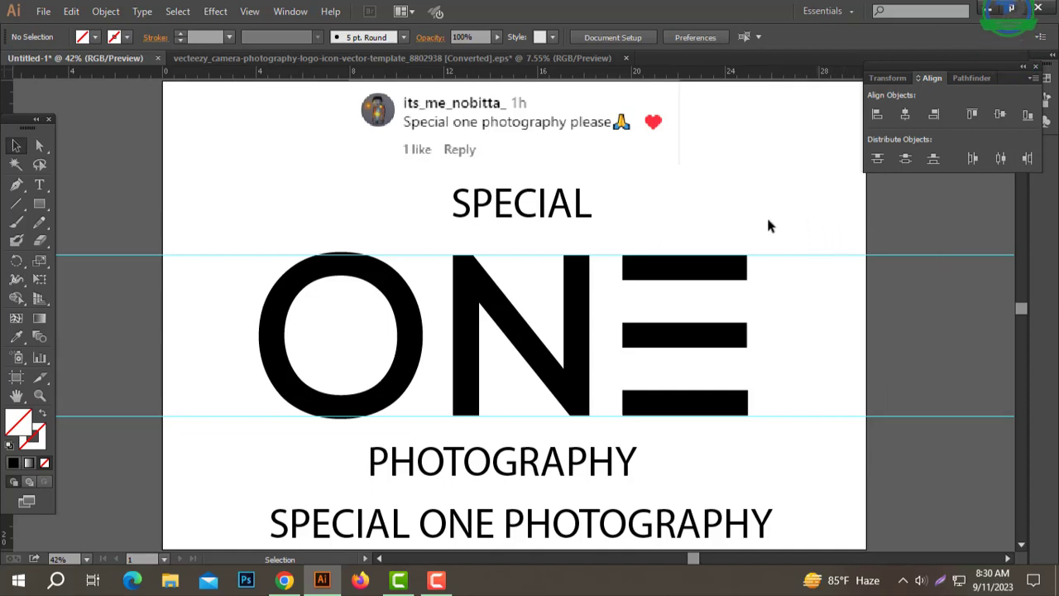
# Step: Delete the outlined O and draw a black circle in its place spanning the two guides
pyautogui.click(402, 303)
pyautogui.press('Delete')
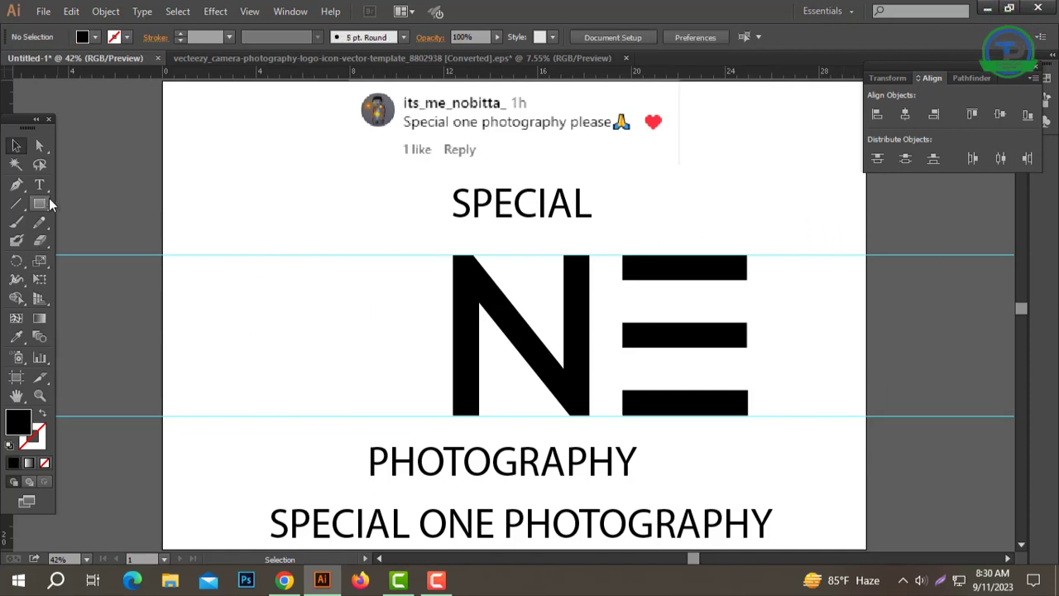
pyautogui.moveTo(49, 201); pyautogui.dragTo(102, 240)
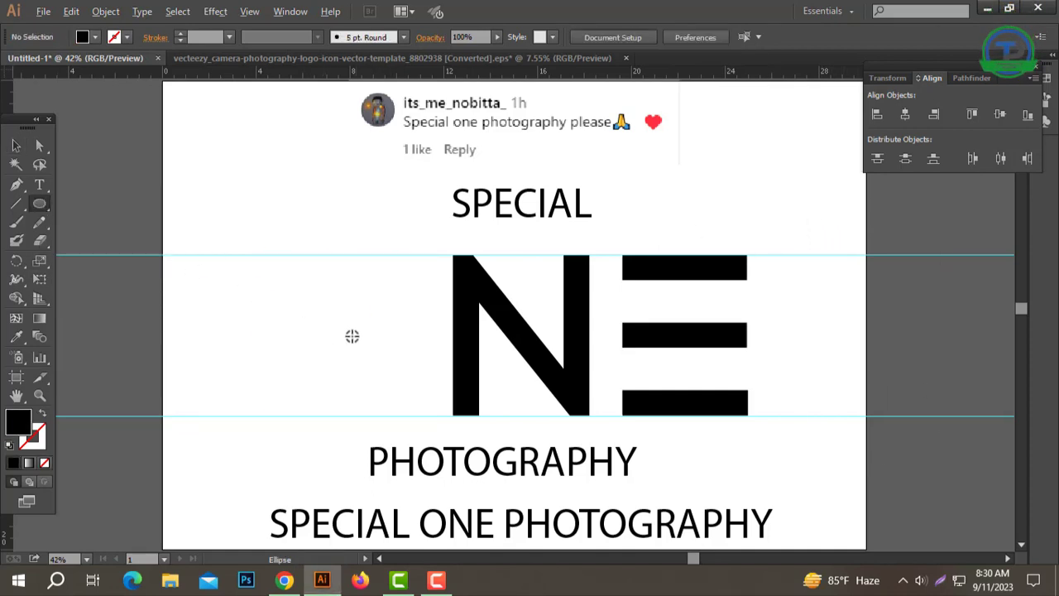
pyautogui.moveTo(401, 273); pyautogui.dragTo(414, 254)
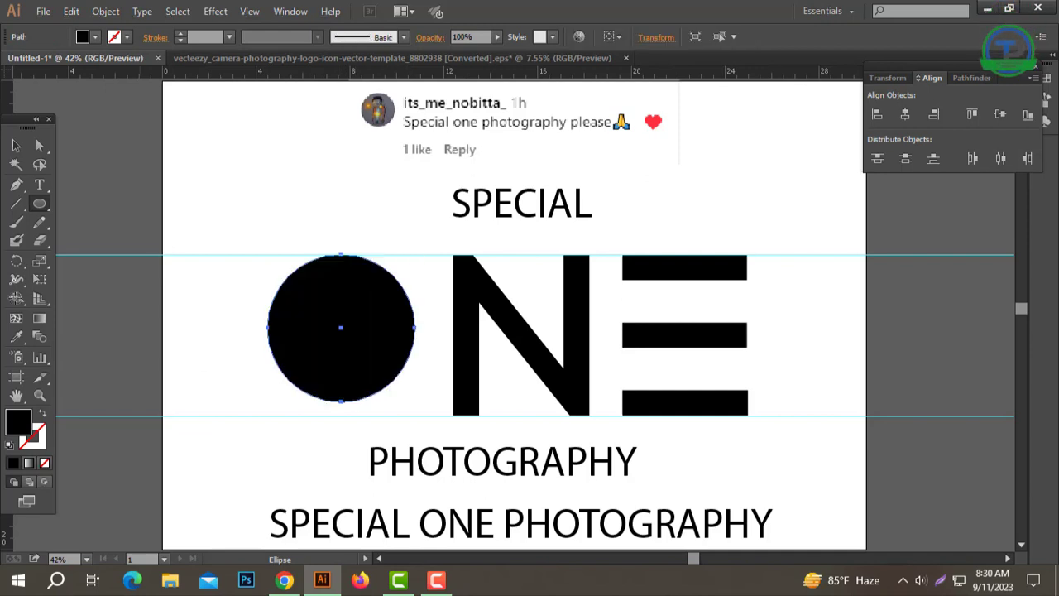
pyautogui.click(16, 149)
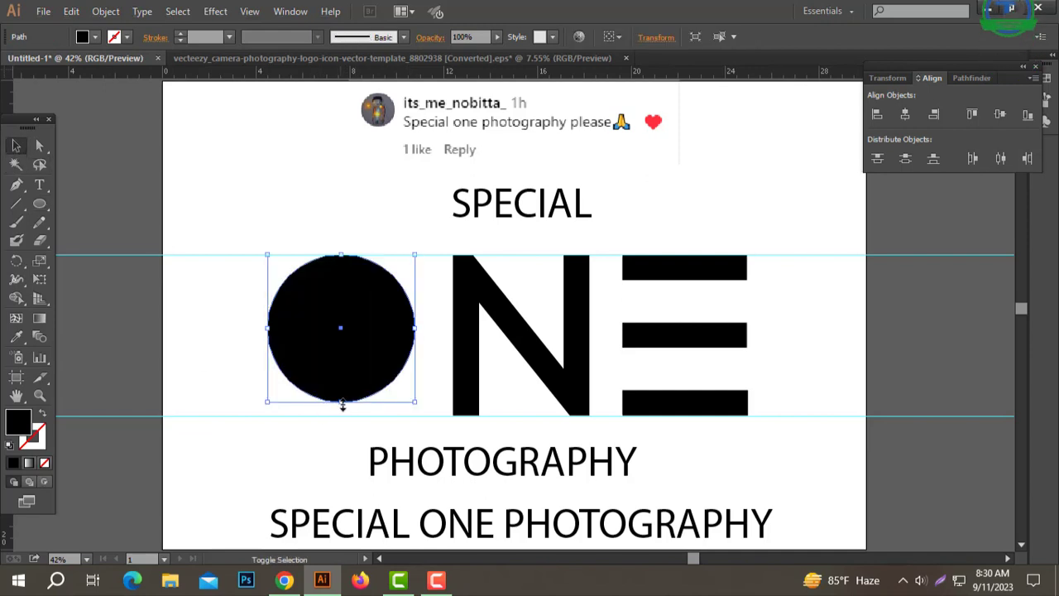
pyautogui.moveTo(339, 405); pyautogui.dragTo(347, 414)
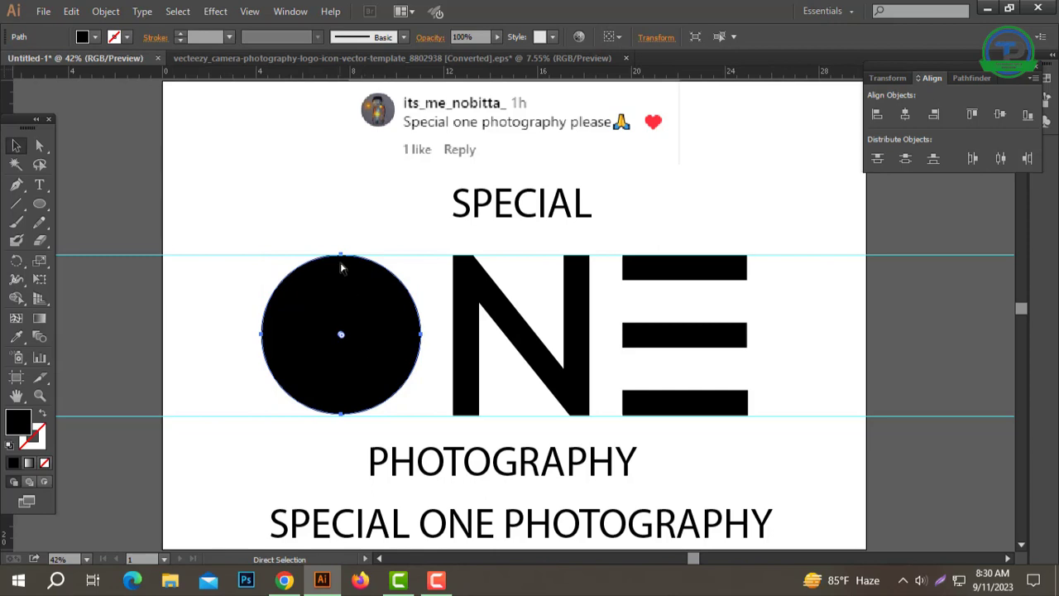
# Step: Add a smaller concentric white circle inside the black one, sized so the ring matches the N's stroke thickness
pyautogui.moveTo(340, 255); pyautogui.dragTo(340, 273)
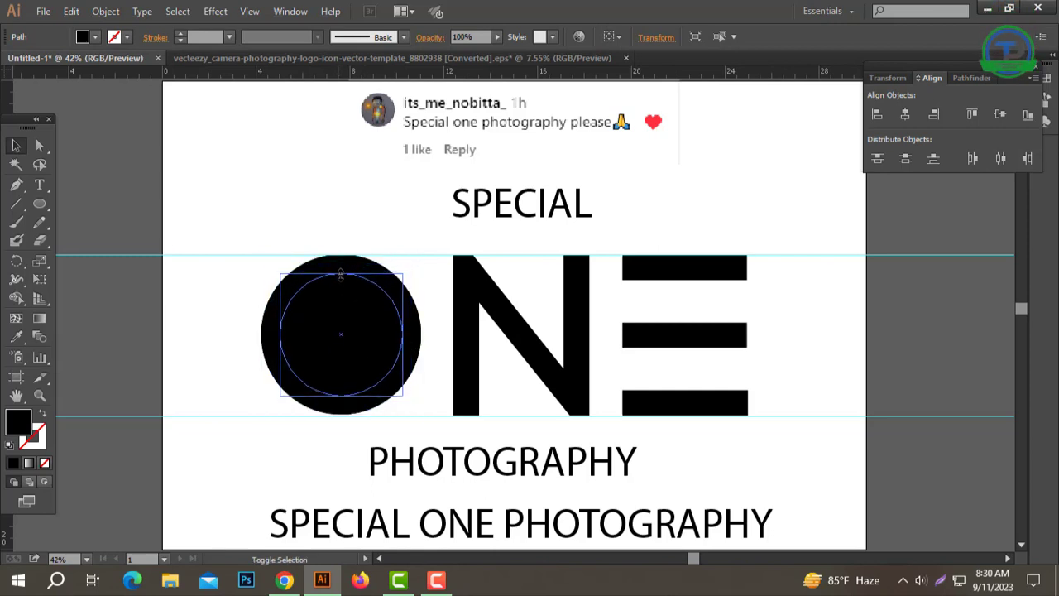
pyautogui.click(16, 335)
pyautogui.click(284, 178)
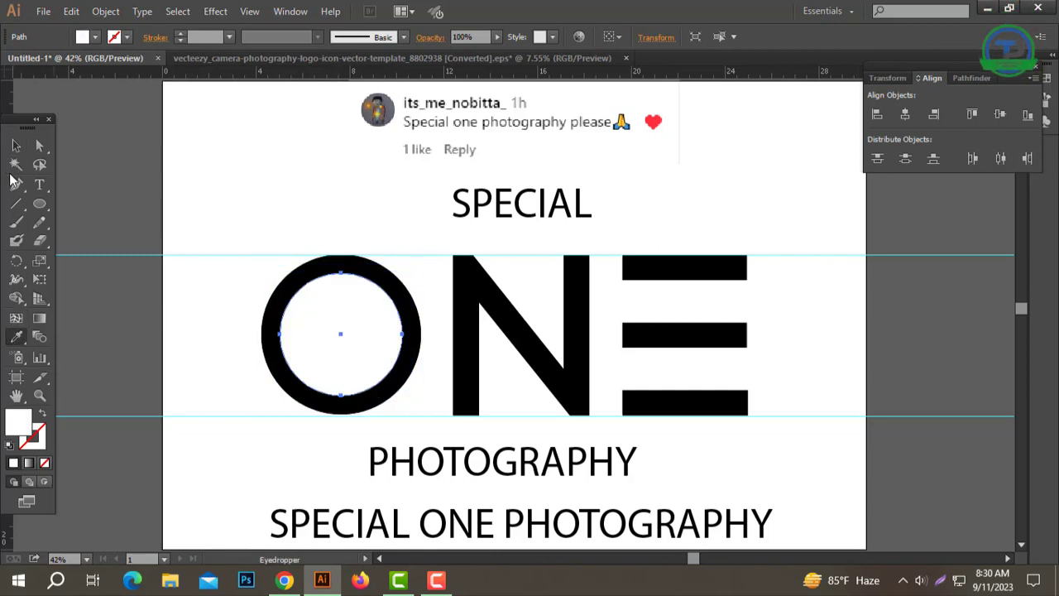
pyautogui.click(17, 145)
pyautogui.click(307, 184)
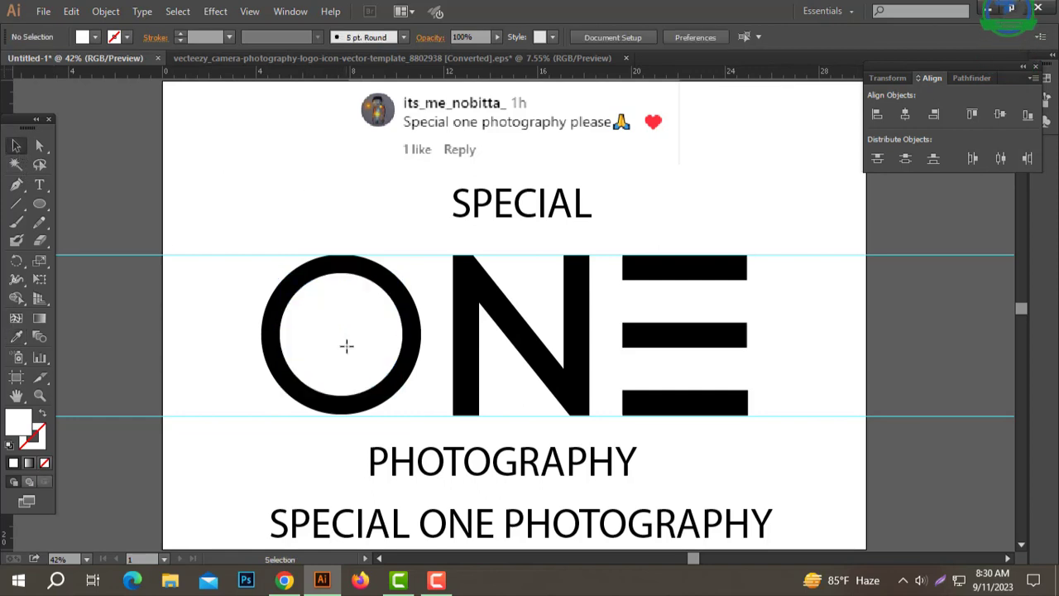
pyautogui.click(343, 295)
pyautogui.press('a')
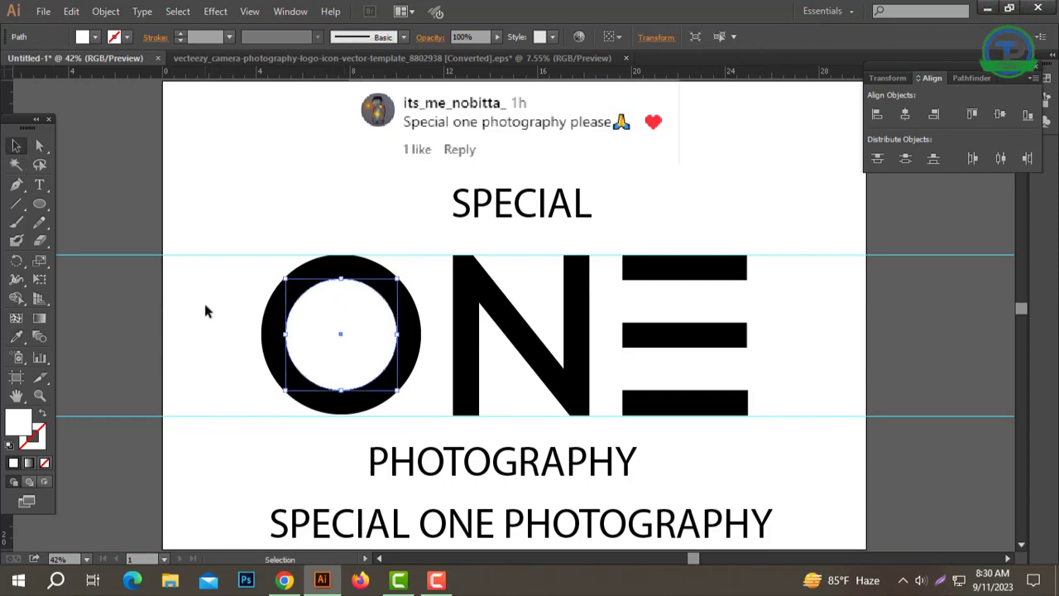
# Step: Try to subtract the white inner circle from the black circle
pyautogui.keyDown('shift'); pyautogui.click(273, 318); pyautogui.keyUp('shift')
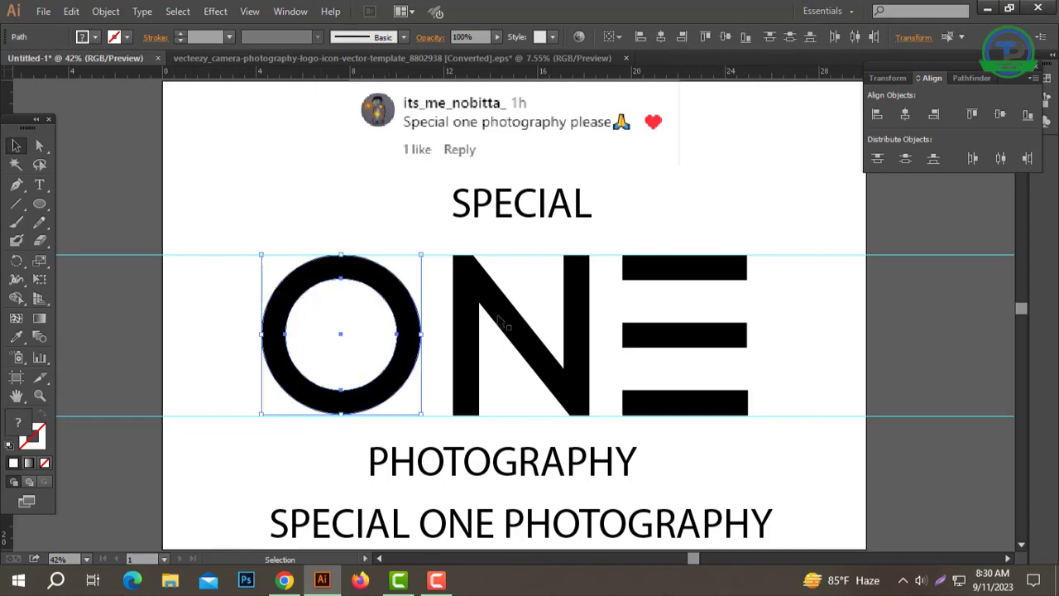
pyautogui.click(970, 78)
pyautogui.click(905, 115)
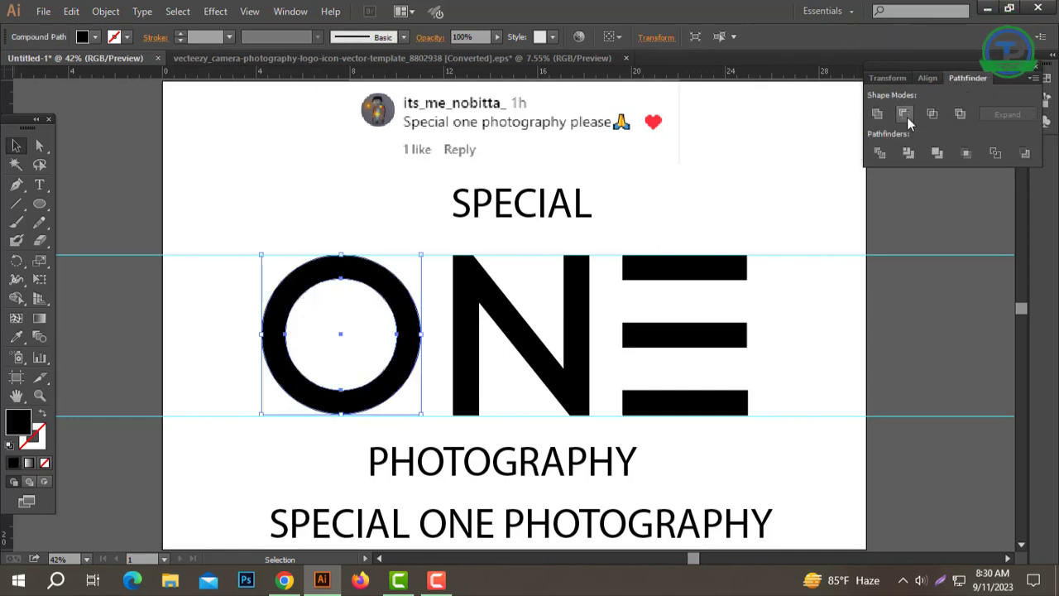
pyautogui.click(369, 434)
pyautogui.click(404, 355)
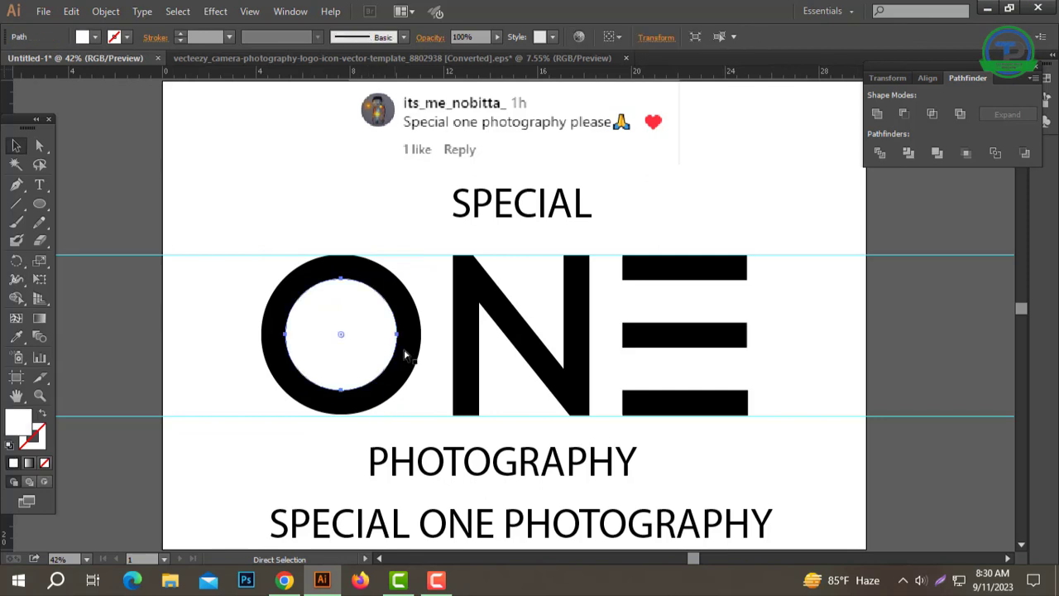
# Step: Scale the white inner circle down about its centre and colour it black by sampling the outer ring
pyautogui.keyDown('shift'); pyautogui.click(340, 285); pyautogui.keyUp('shift')
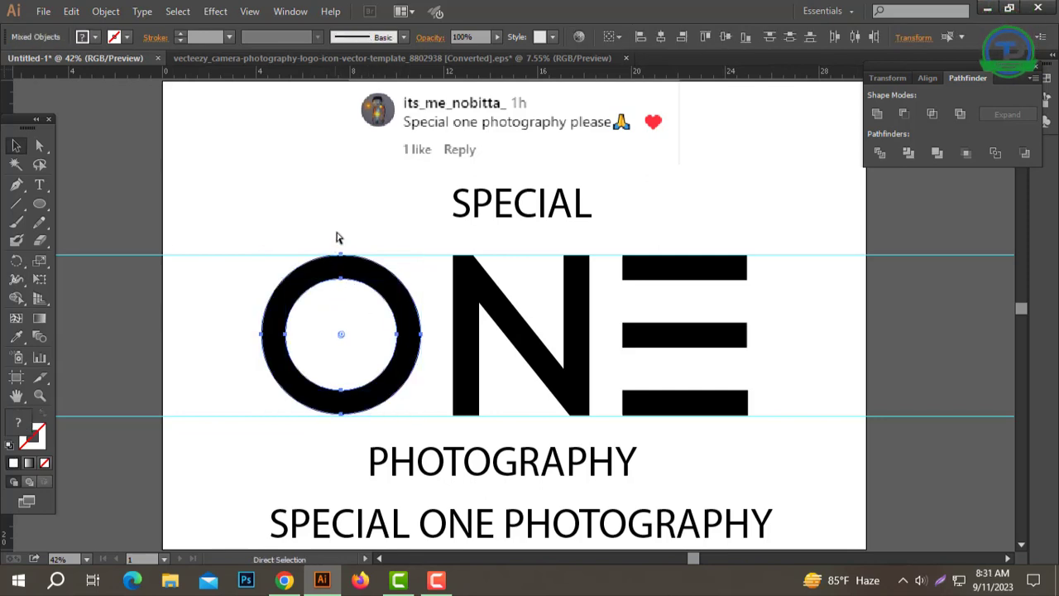
pyautogui.click(337, 237)
pyautogui.click(343, 284)
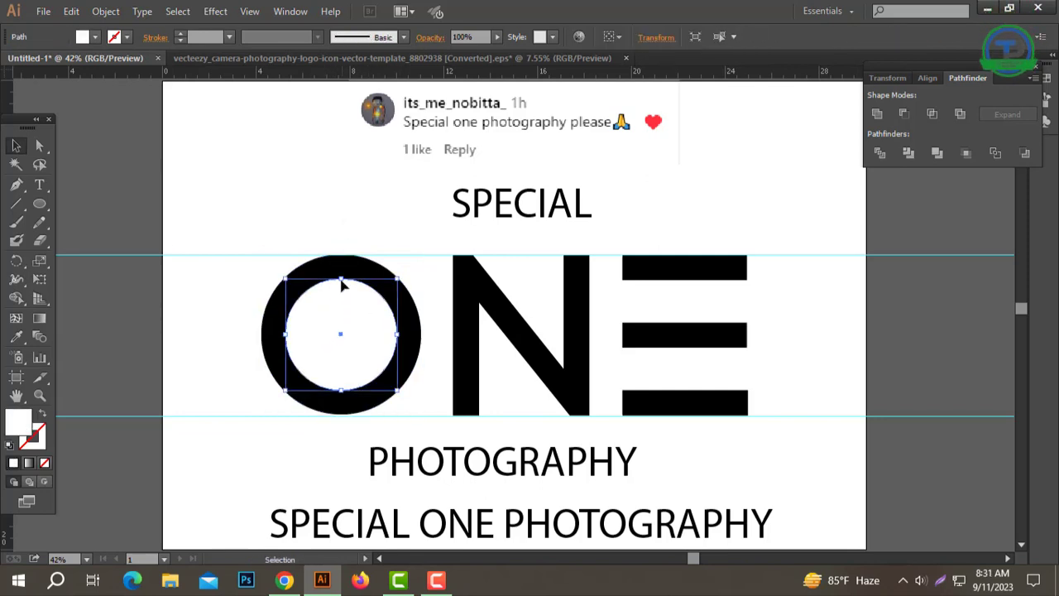
pyautogui.moveTo(342, 281); pyautogui.dragTo(339, 303)
pyautogui.press('i')
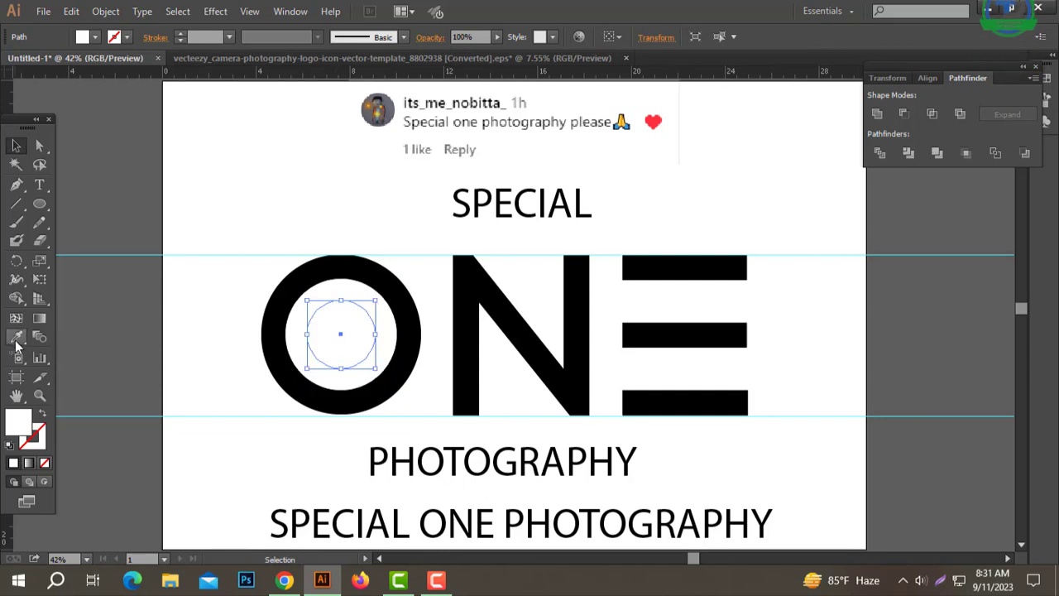
pyautogui.click(377, 288)
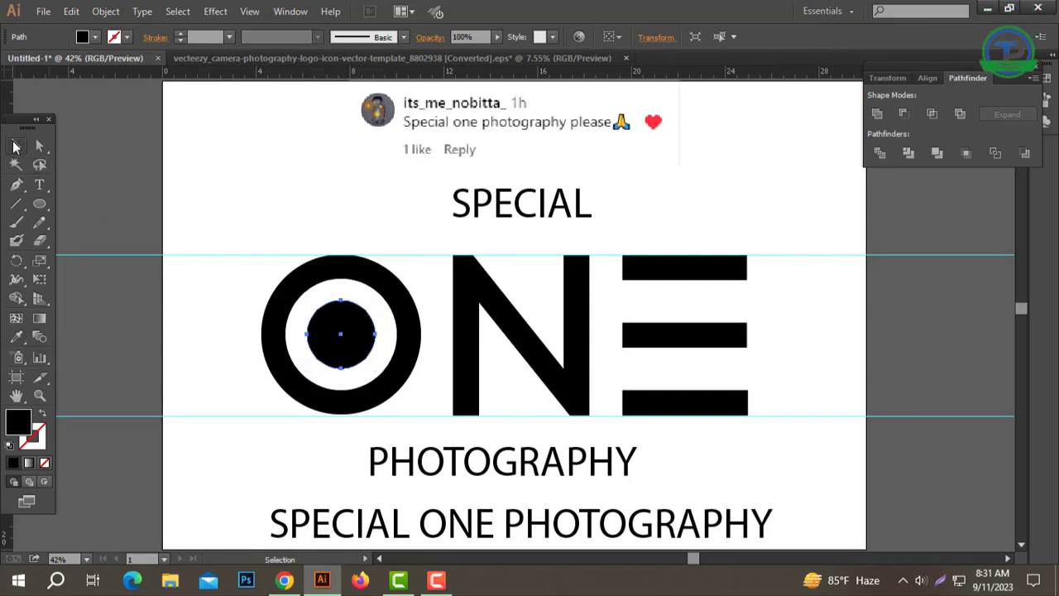
pyautogui.click(209, 223)
# Step: Add the text "1" in Nexa-Bold above the O and convert it to outlines
pyautogui.press('space')
pyautogui.moveTo(357, 336); pyautogui.dragTo(420, 295)
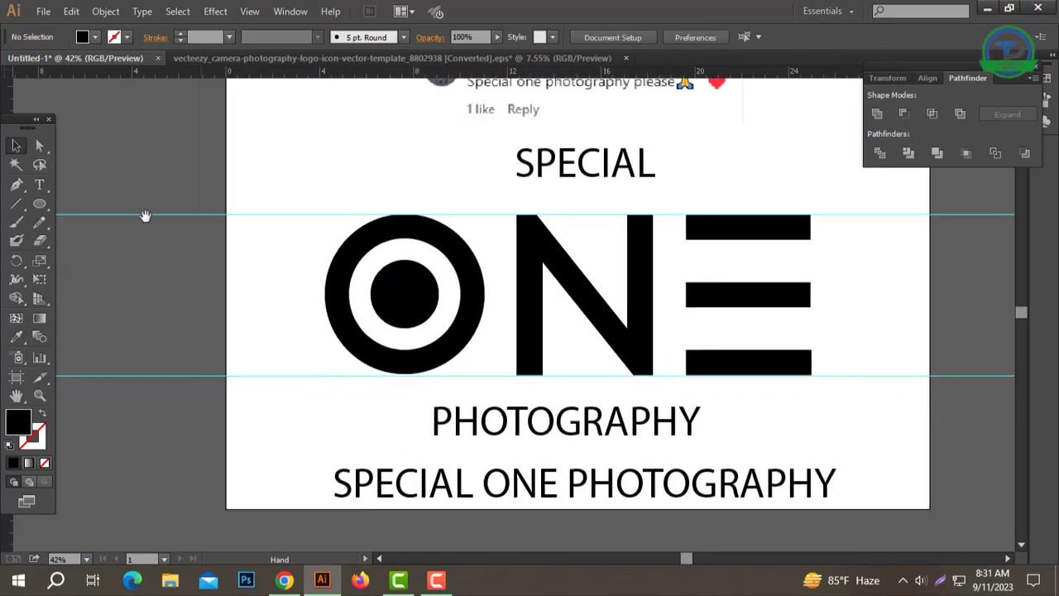
pyautogui.click(38, 184)
pyautogui.click(356, 165)
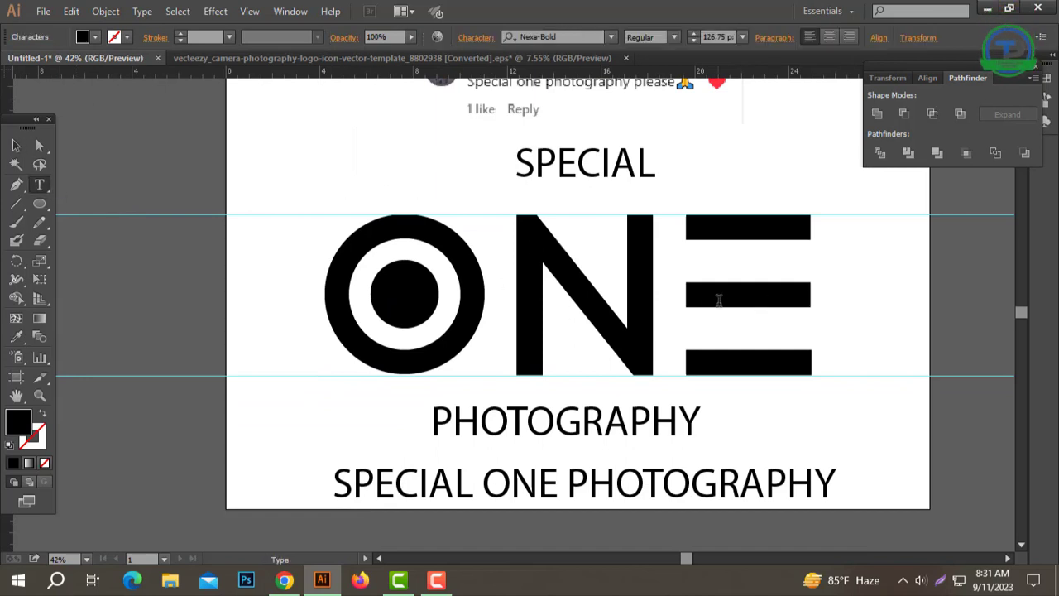
pyautogui.write('1')
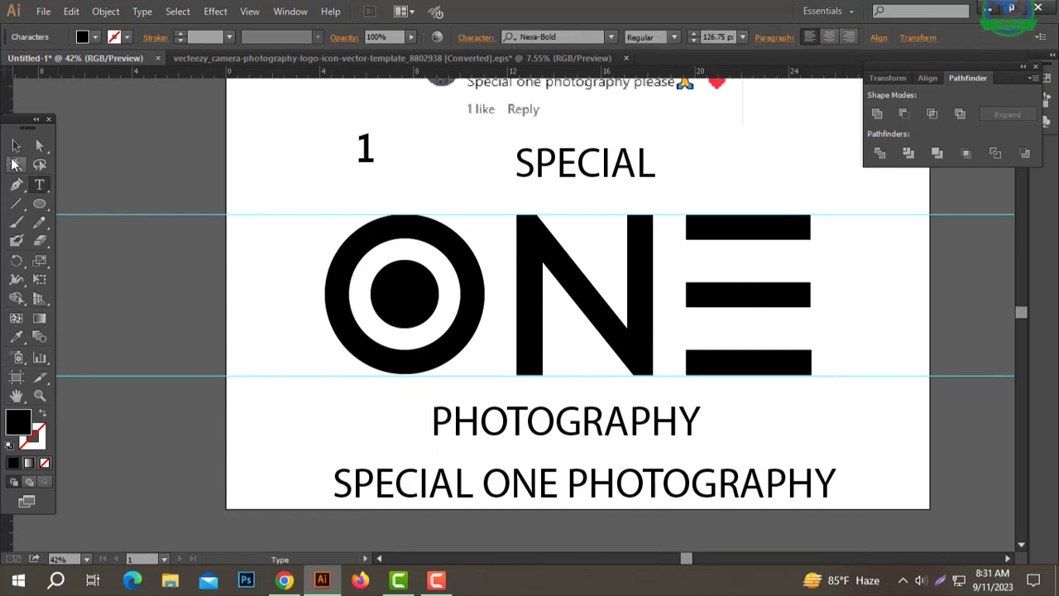
pyautogui.press('Escape')
pyautogui.rightClick(365, 143)
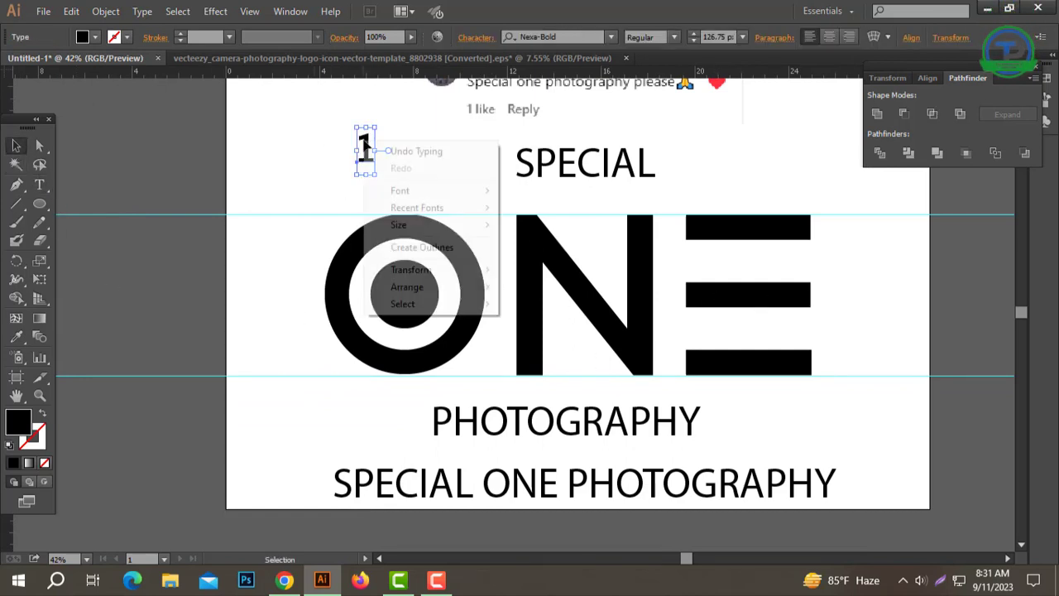
pyautogui.click(428, 248)
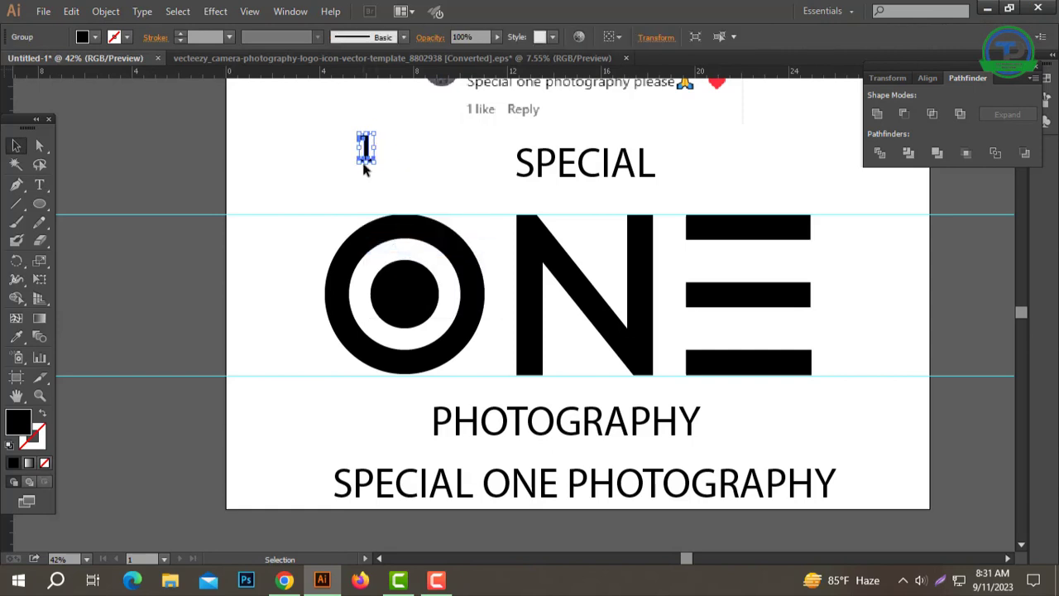
# Step: Thicken the outlined 1 with a 5 px stroke, expand it, and unite the pieces into one shape
pyautogui.click(181, 34)
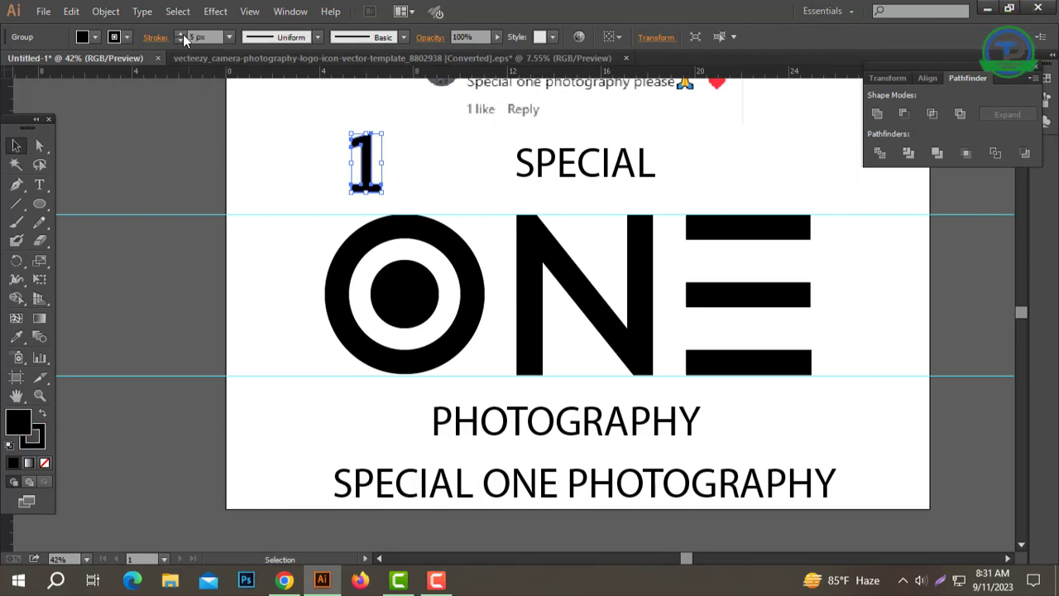
pyautogui.click(106, 11)
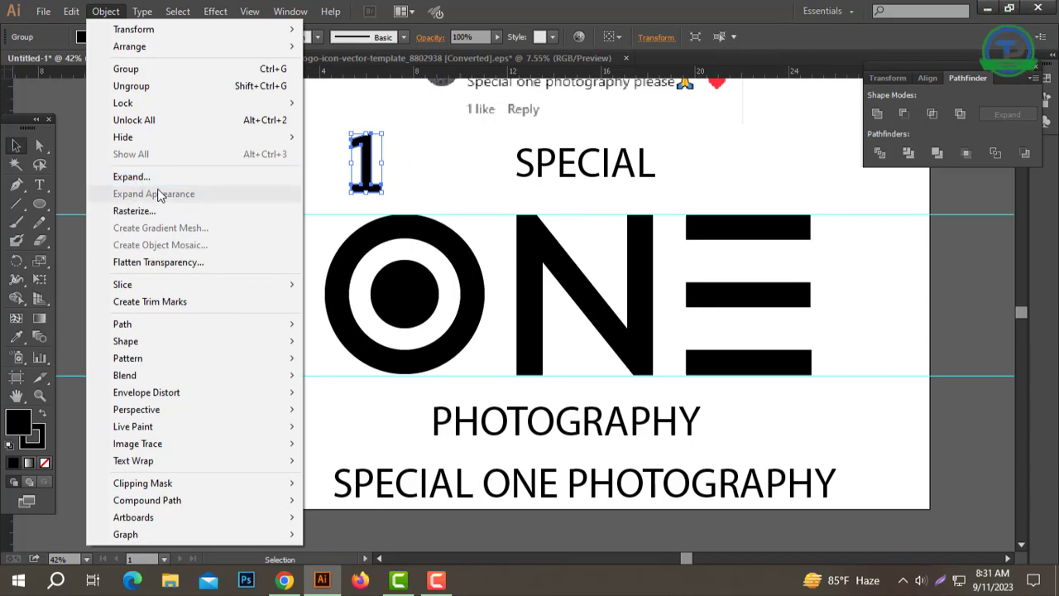
pyautogui.click(137, 177)
pyautogui.click(495, 378)
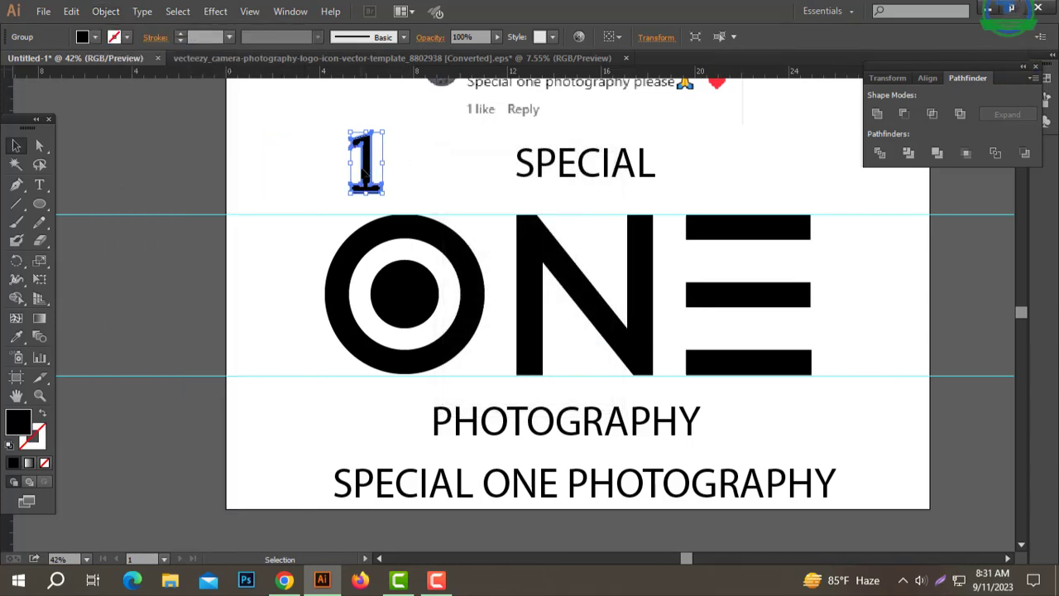
pyautogui.click(301, 174)
pyautogui.click(362, 161)
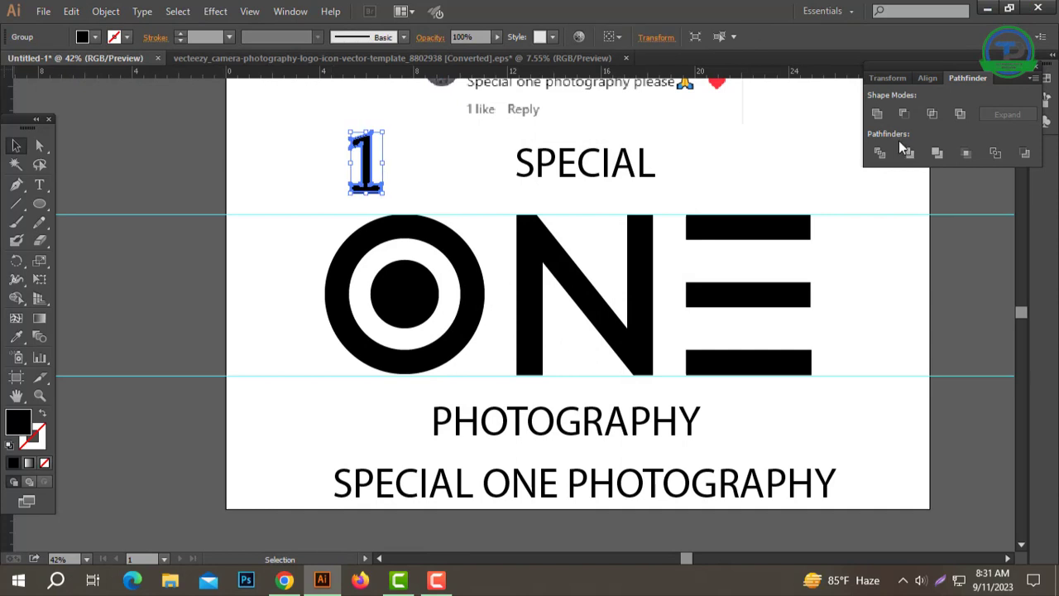
pyautogui.click(876, 114)
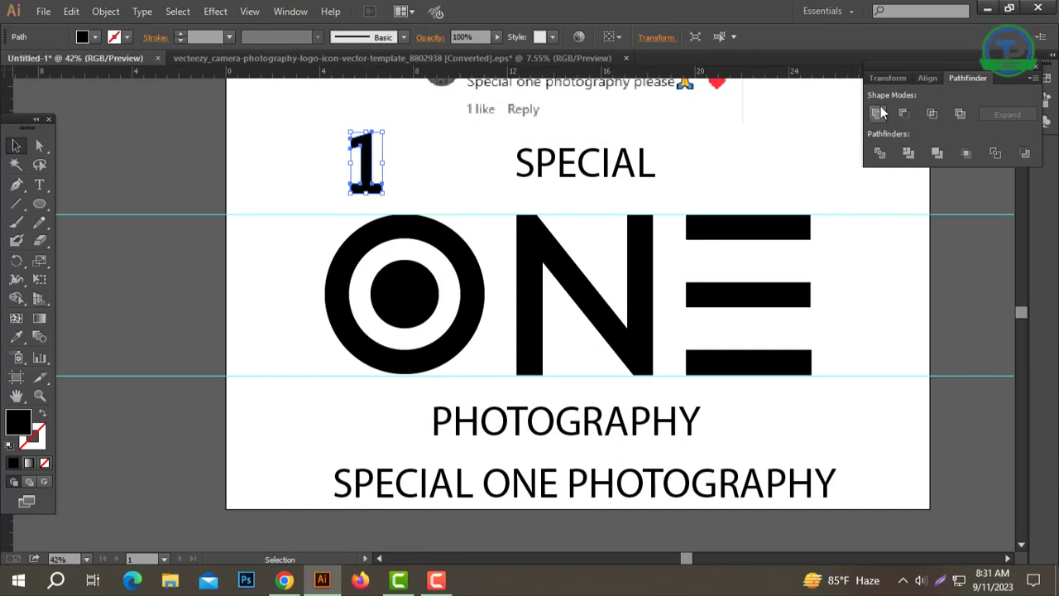
# Step: Place the 1, slightly reduced, inside the black inner circle and fill it white by sampling the artboard
pyautogui.moveTo(409, 288); pyautogui.dragTo(410, 287)
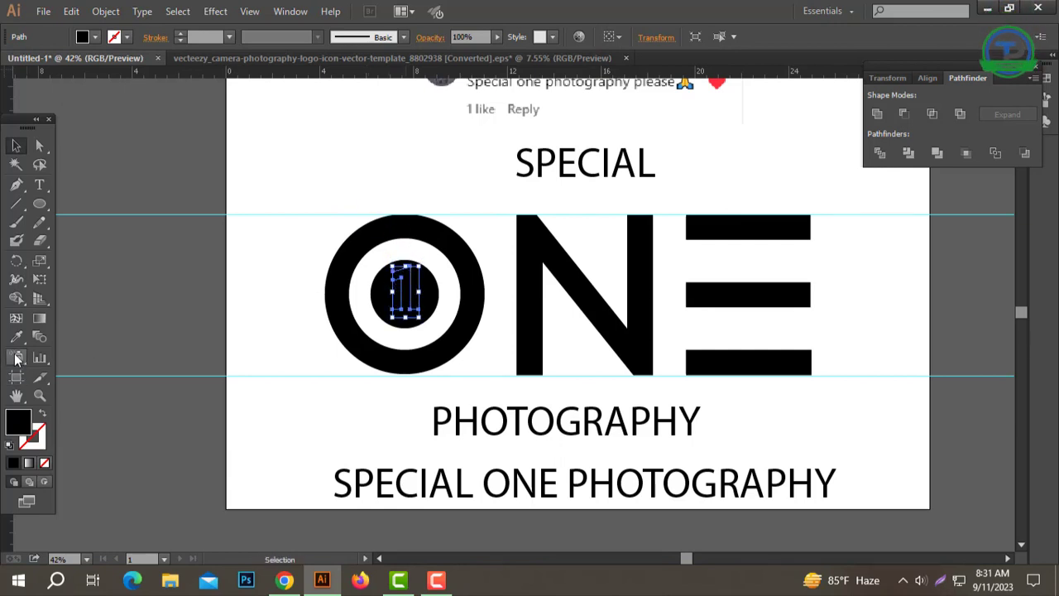
pyautogui.click(311, 157)
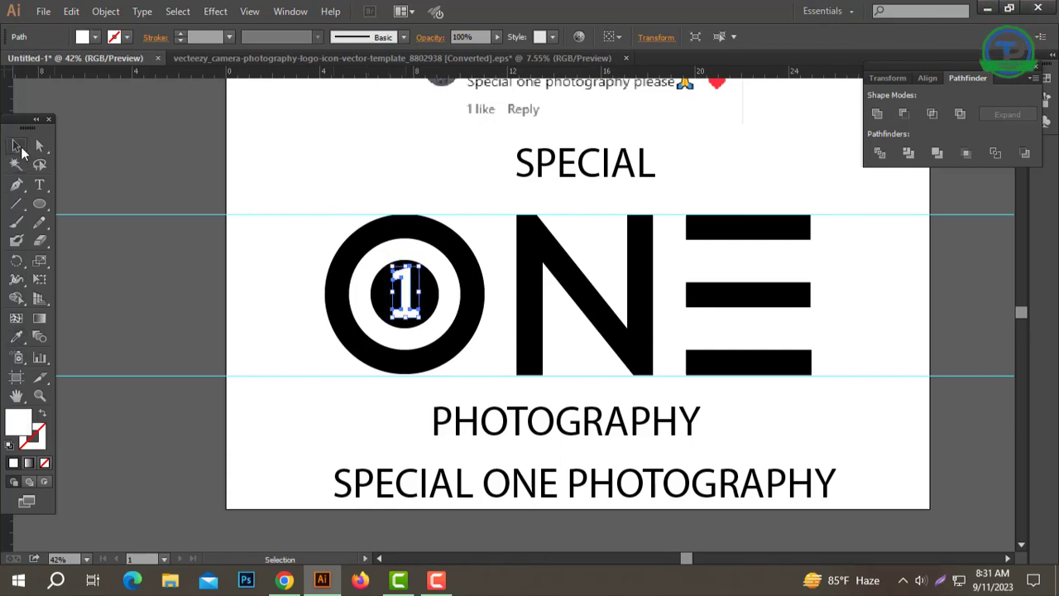
pyautogui.click(17, 147)
pyautogui.click(370, 206)
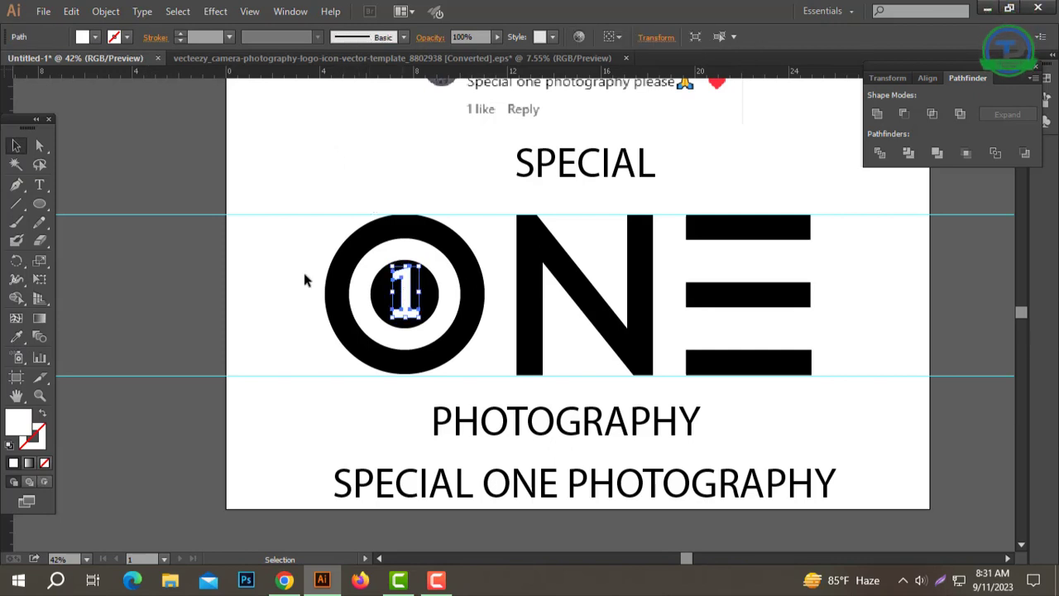
# Step: Align the outer ring, inner circle and 1 by their vertical centres
pyautogui.moveTo(305, 274); pyautogui.dragTo(499, 305)
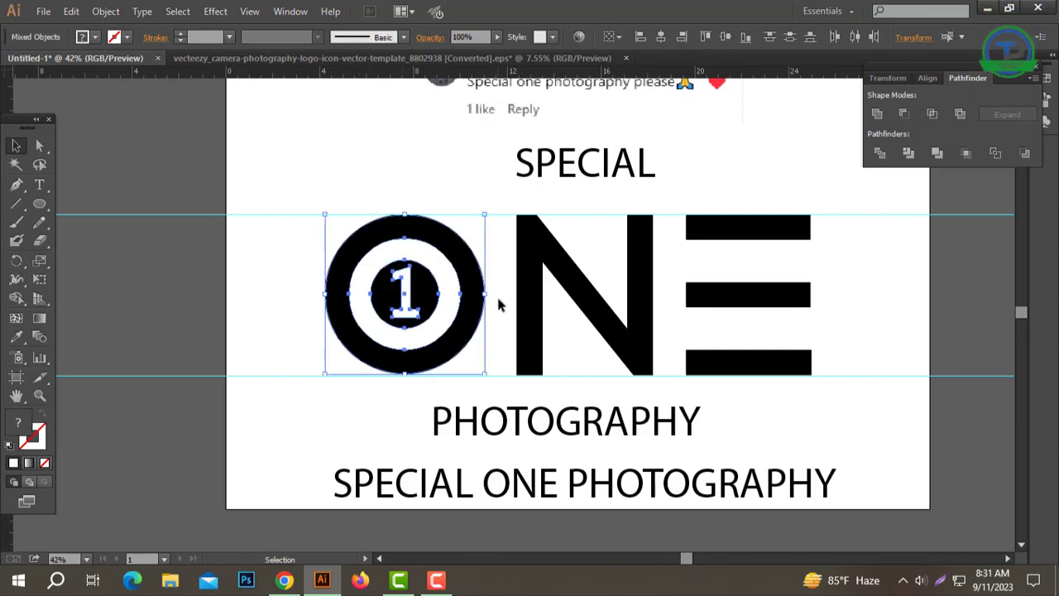
pyautogui.click(928, 78)
pyautogui.click(1003, 116)
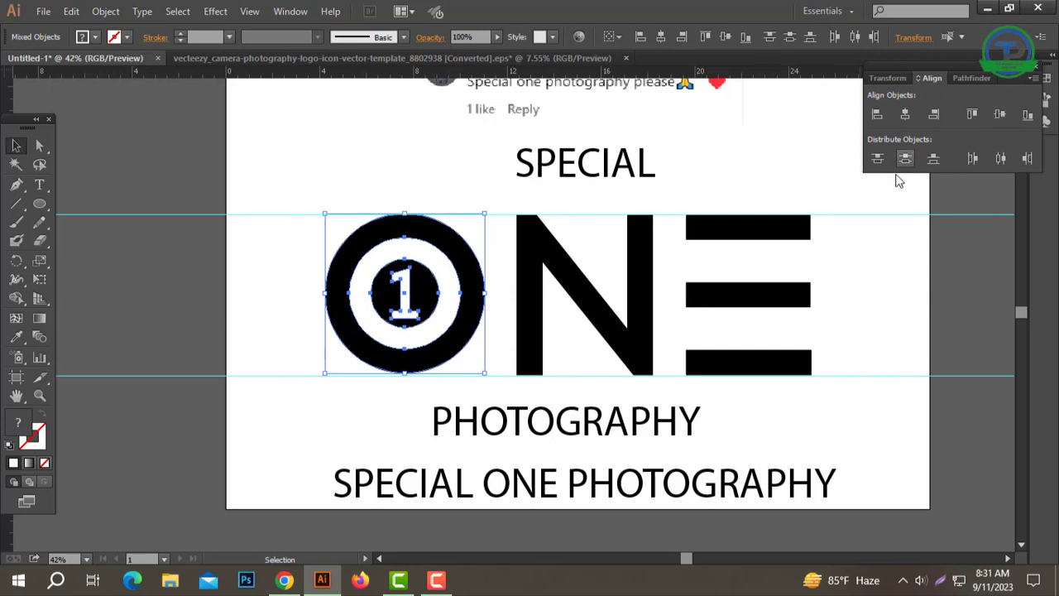
pyautogui.click(861, 217)
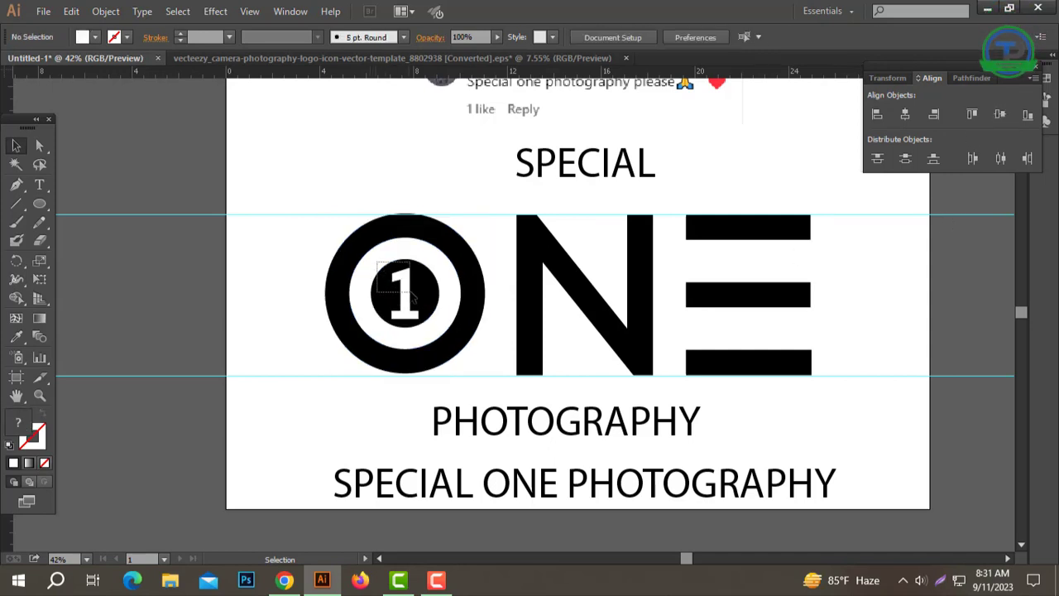
# Step: Subtract the white 1 from the black inner circle with Minus Front
pyautogui.click(411, 294)
pyautogui.click(962, 79)
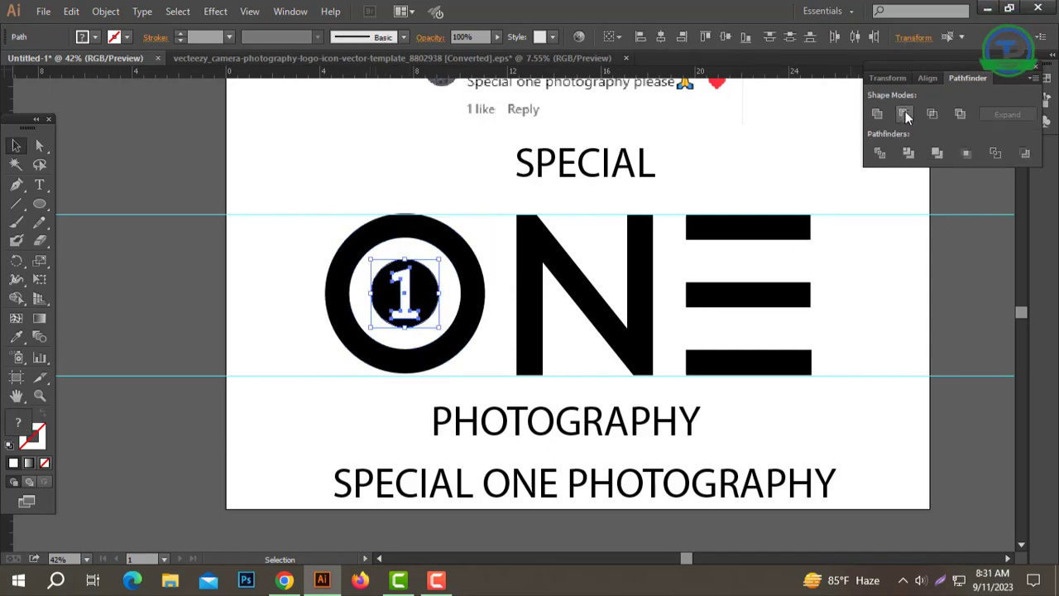
pyautogui.click(907, 117)
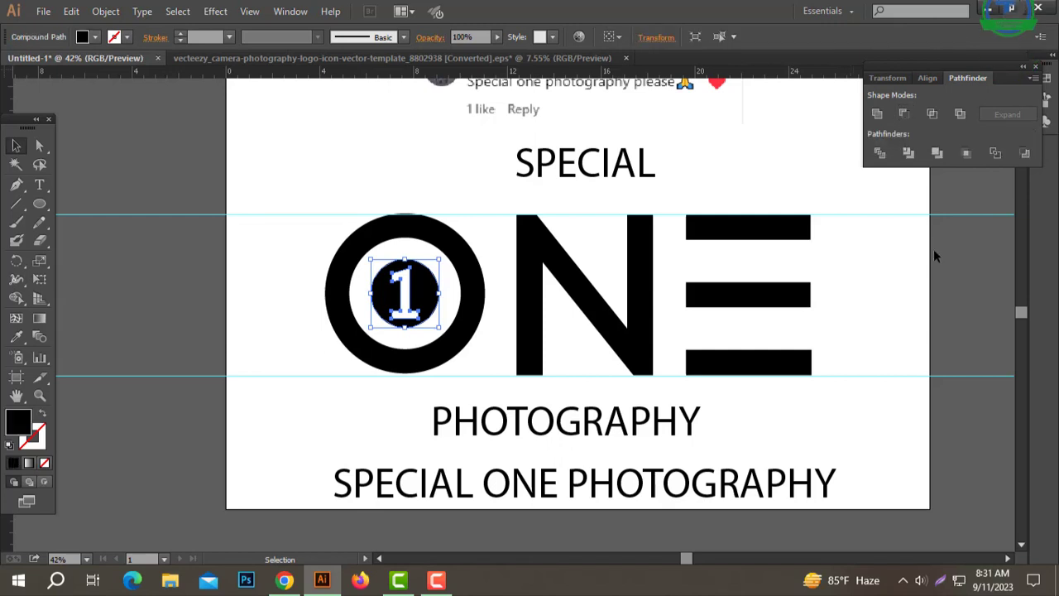
pyautogui.click(935, 254)
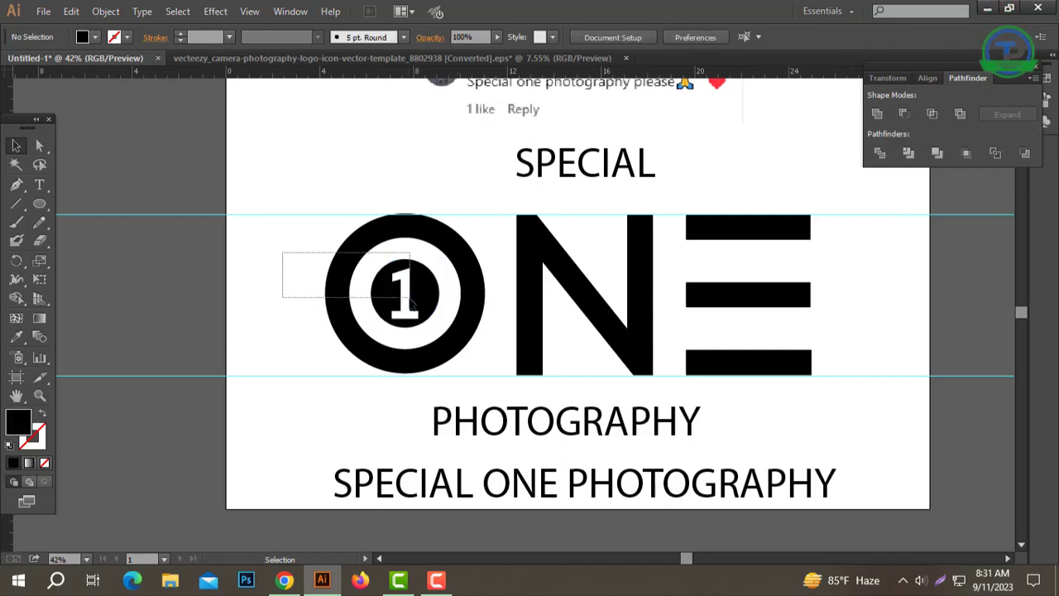
pyautogui.moveTo(409, 298); pyautogui.dragTo(204, 294)
pyautogui.click(356, 288)
pyautogui.hotkey('ctrl', 'z')
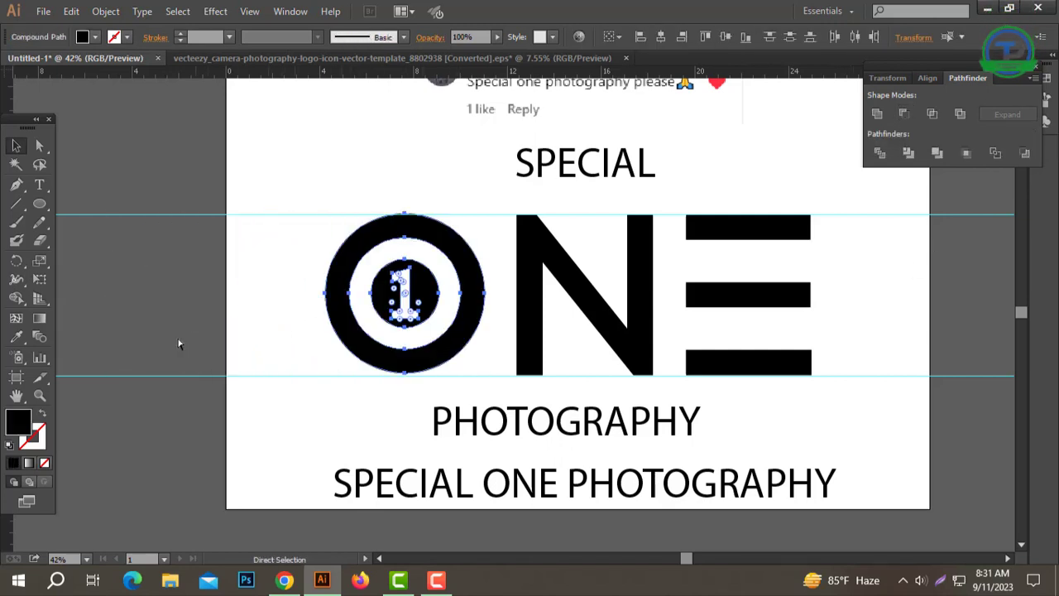
pyautogui.click(178, 345)
# Step: Align the O, N and E of the ONE lettering by their vertical centres
pyautogui.keyDown('ctrl'); pyautogui.click(521, 340); pyautogui.keyUp('ctrl')
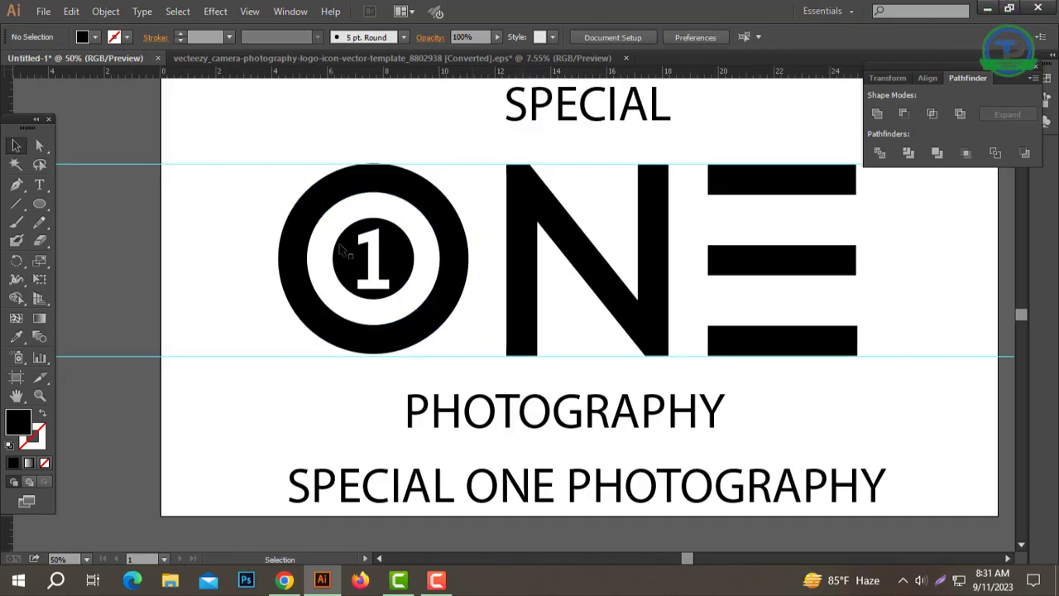
pyautogui.moveTo(234, 204)
pyautogui.mouseDown()
pyautogui.moveTo(513, 289)
pyautogui.moveTo(284, 208)
pyautogui.moveTo(268, 234)
pyautogui.moveTo(836, 341)
pyautogui.mouseUp()
pyautogui.hotkey('ctrl', 'g')
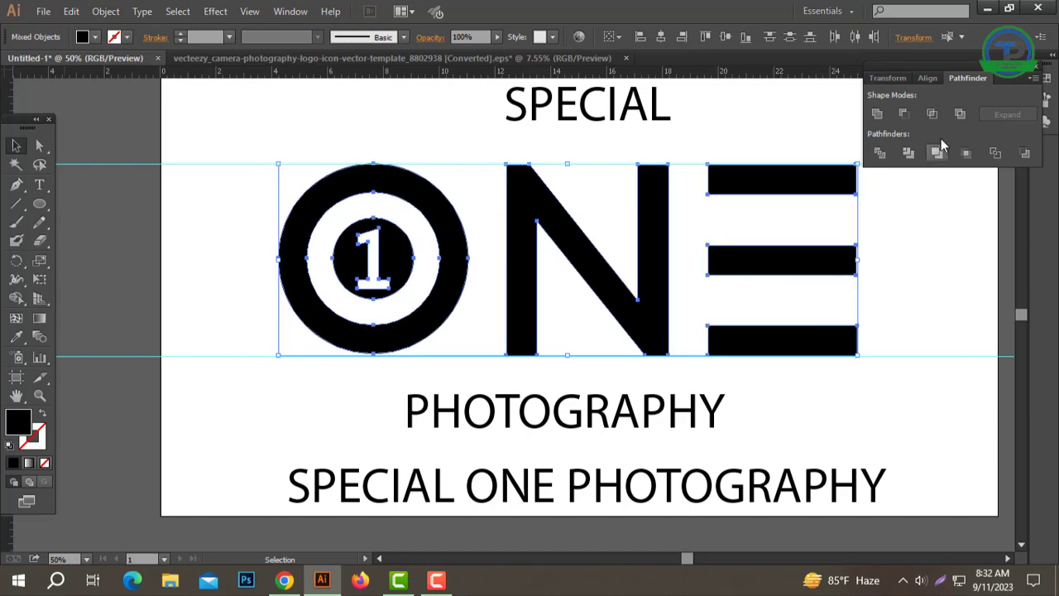
pyautogui.click(933, 78)
pyautogui.click(999, 116)
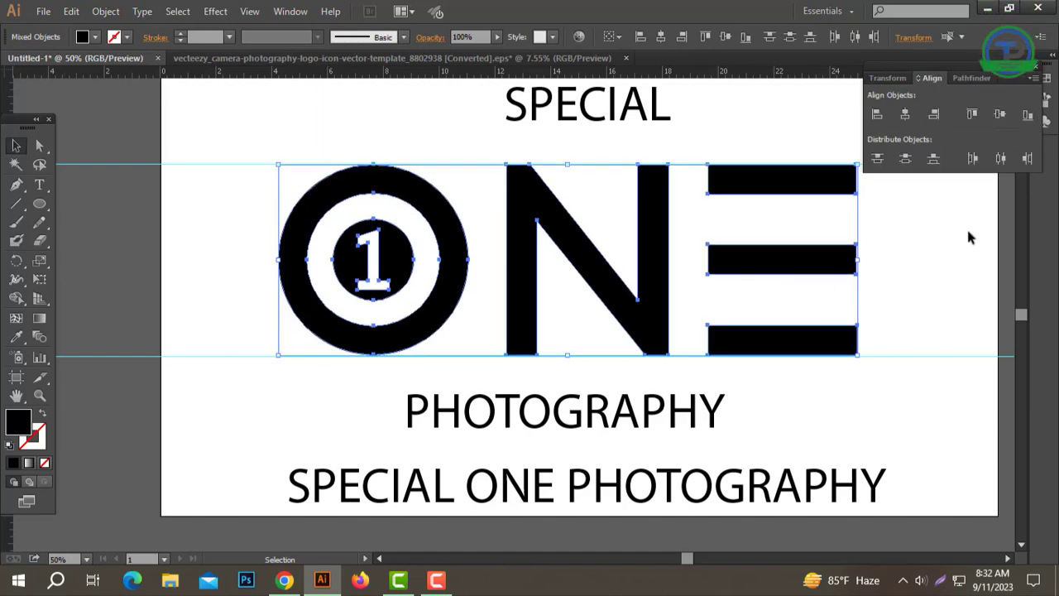
pyautogui.click(966, 235)
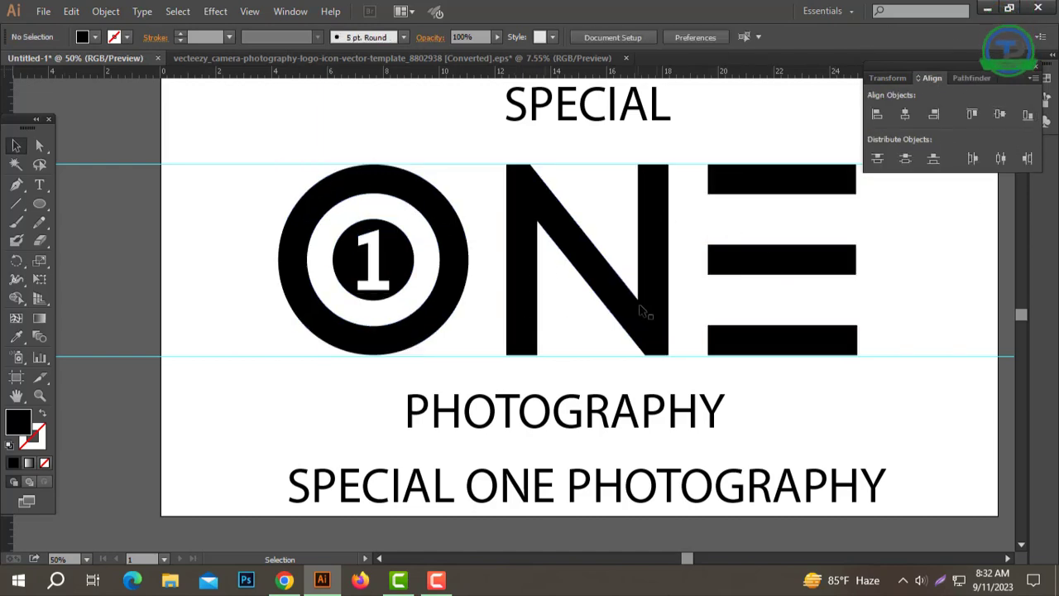
# Step: Unlock the two horizontal guides around the ONE lettering and delete them
pyautogui.moveTo(605, 326); pyautogui.dragTo(582, 319)
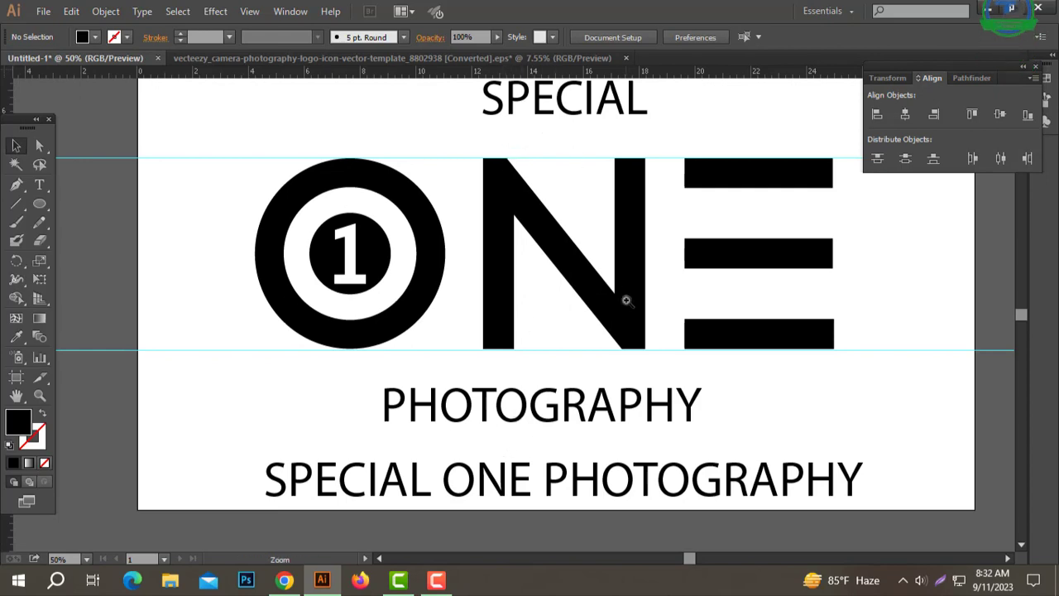
pyautogui.keyDown('ctrl'); pyautogui.keyDown('alt'); pyautogui.click(627, 300); pyautogui.keyUp('alt'); pyautogui.keyUp('ctrl')
pyautogui.keyDown('ctrl'); pyautogui.keyDown('alt'); pyautogui.click(626, 300); pyautogui.keyUp('alt'); pyautogui.keyUp('ctrl')
pyautogui.keyDown('ctrl'); pyautogui.click(427, 327); pyautogui.keyUp('ctrl')
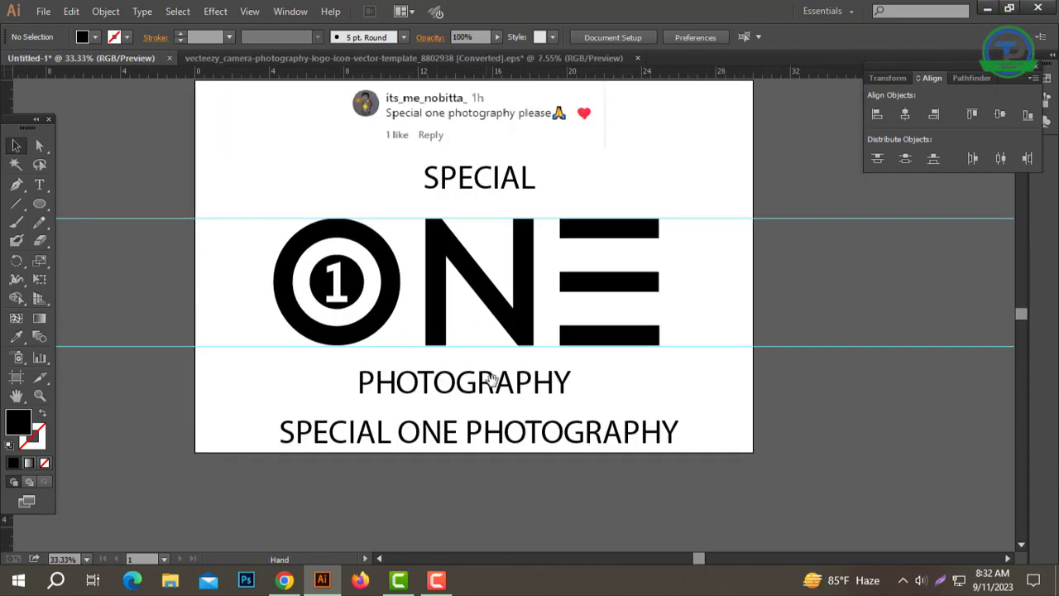
pyautogui.moveTo(492, 439); pyautogui.dragTo(504, 521)
pyautogui.click(487, 469)
pyautogui.keyDown('ctrl'); pyautogui.click(496, 291); pyautogui.keyUp('ctrl')
pyautogui.moveTo(594, 228); pyautogui.dragTo(594, 282)
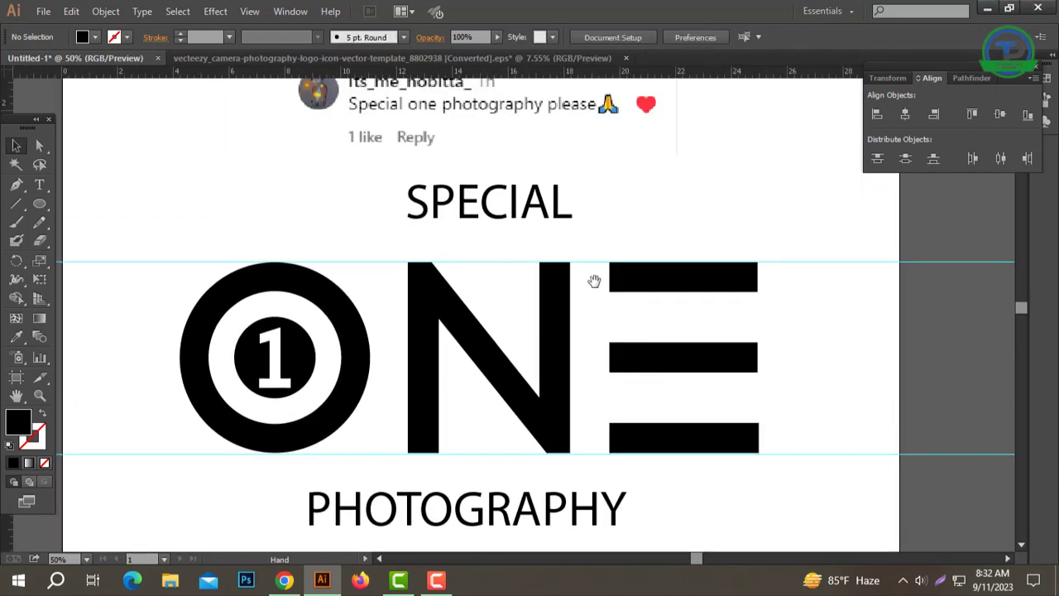
pyautogui.moveTo(949, 524); pyautogui.dragTo(948, 519)
pyautogui.rightClick(898, 468)
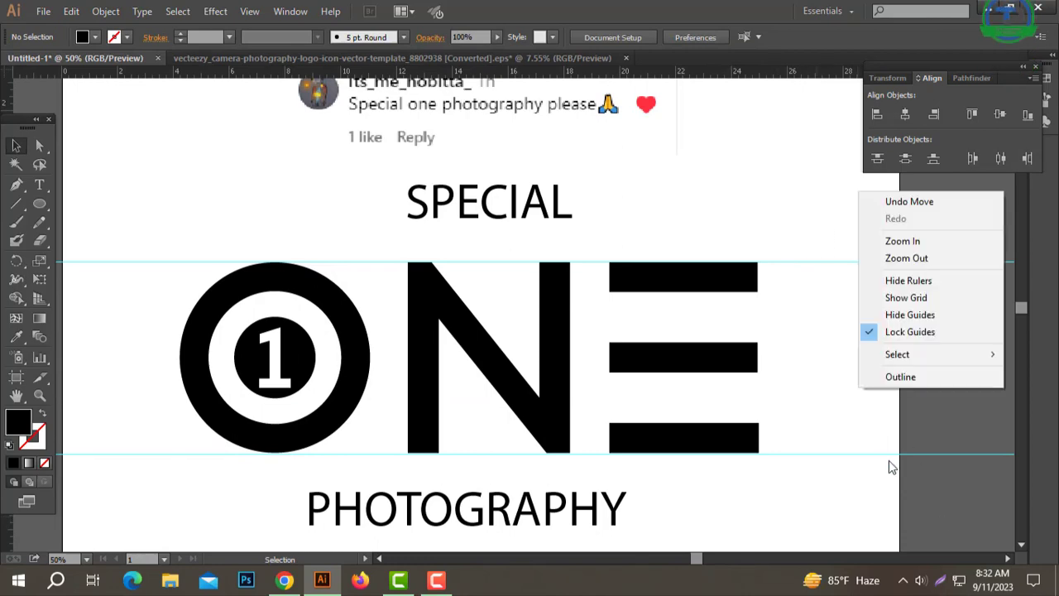
pyautogui.click(897, 333)
pyautogui.moveTo(873, 334); pyautogui.dragTo(790, 251)
pyautogui.press('Delete')
# Step: Change the SPECIAL text above the lettering to Title Case
pyautogui.click(502, 214)
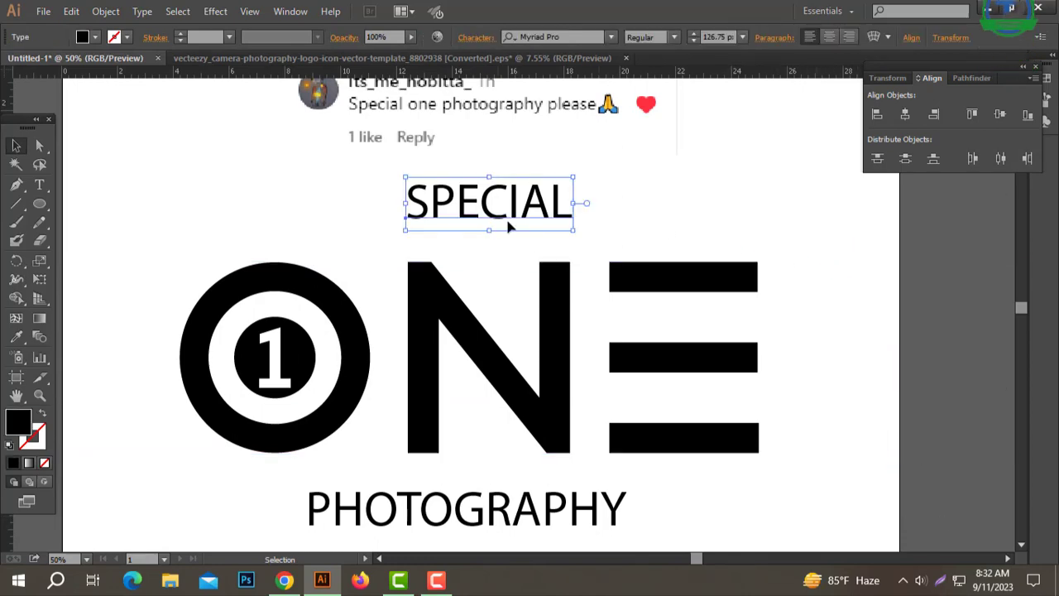
pyautogui.click(141, 11)
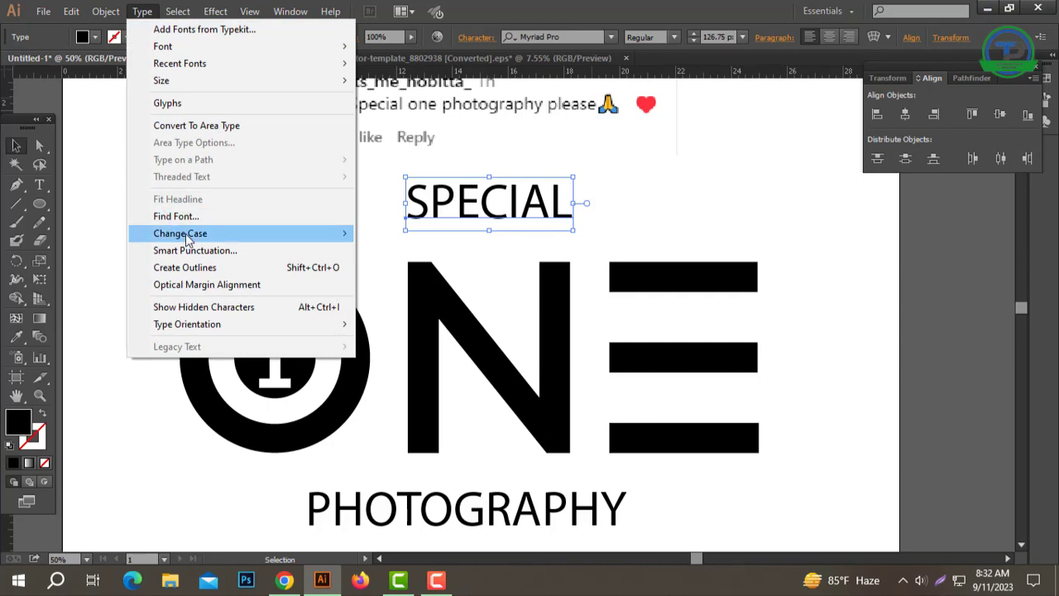
pyautogui.moveTo(188, 239)
pyautogui.click(397, 268)
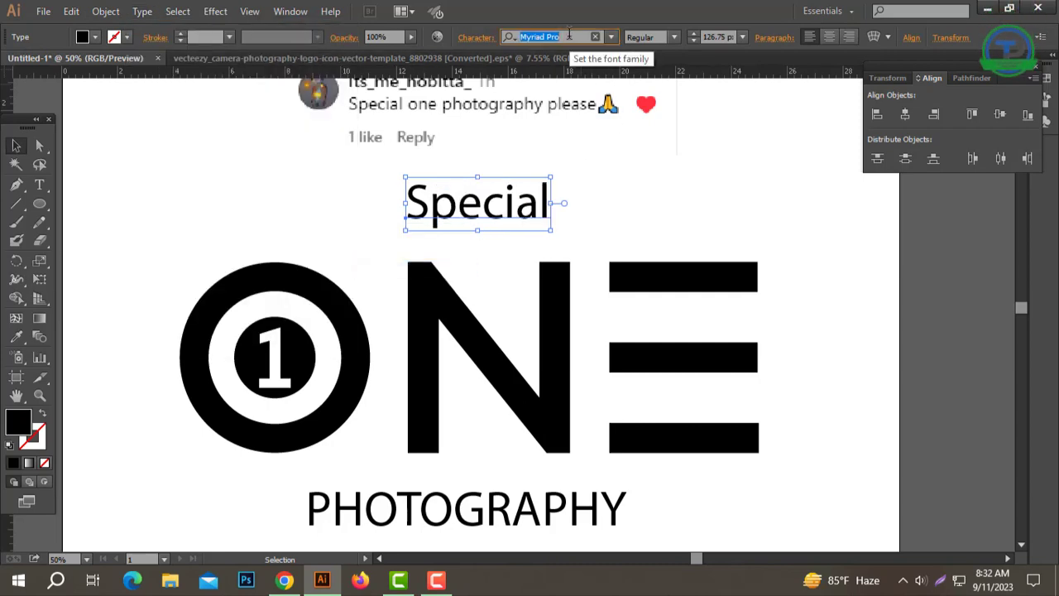
# Step: Set the Special text in the Janelotus-Demo font, enlarge it and place it just above the ONE lettering
pyautogui.write('JAN')
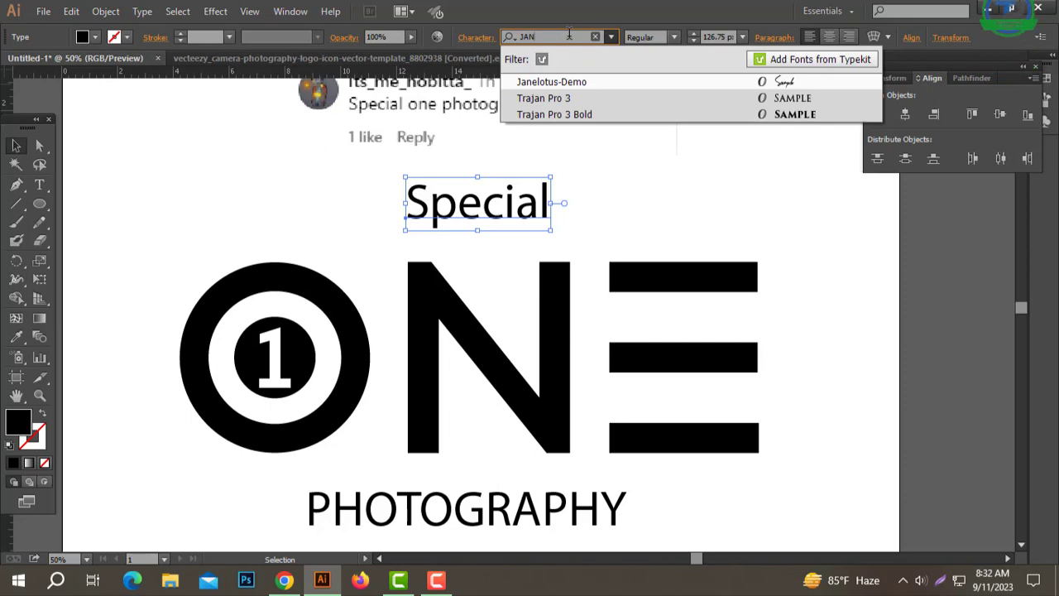
pyautogui.press('Return')
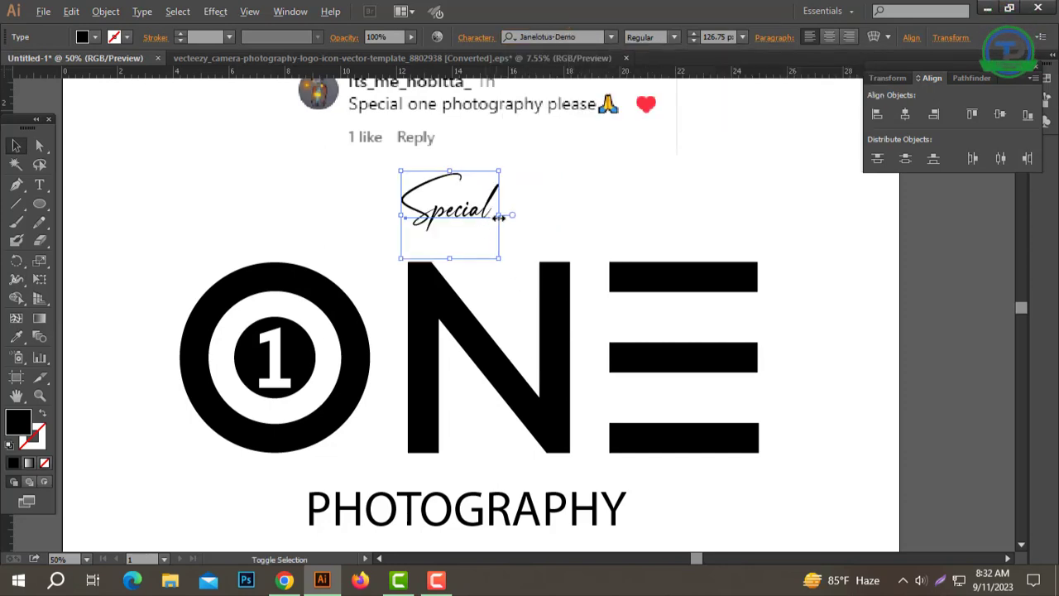
pyautogui.moveTo(499, 217); pyautogui.dragTo(530, 206)
pyautogui.click(591, 319)
pyautogui.keyDown('ctrl'); pyautogui.keyDown('alt'); pyautogui.click(591, 319); pyautogui.keyUp('alt'); pyautogui.keyUp('ctrl')
pyautogui.keyDown('ctrl'); pyautogui.keyDown('alt'); pyautogui.click(590, 319); pyautogui.keyUp('alt'); pyautogui.keyUp('ctrl')
pyautogui.moveTo(570, 312); pyautogui.dragTo(592, 312)
pyautogui.keyDown('ctrl'); pyautogui.click(476, 308); pyautogui.keyUp('ctrl')
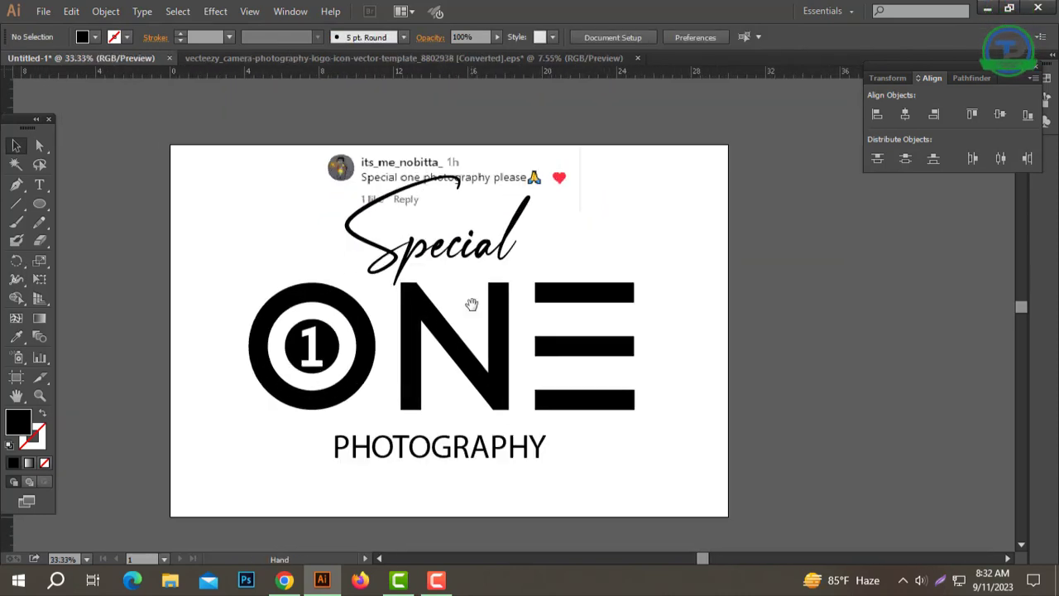
# Step: Draw a black rectangle about 22.4 by 12.2 in covering the ONE lettering and the PHOTOGRAPHY text
pyautogui.moveTo(44, 205); pyautogui.dragTo(101, 205)
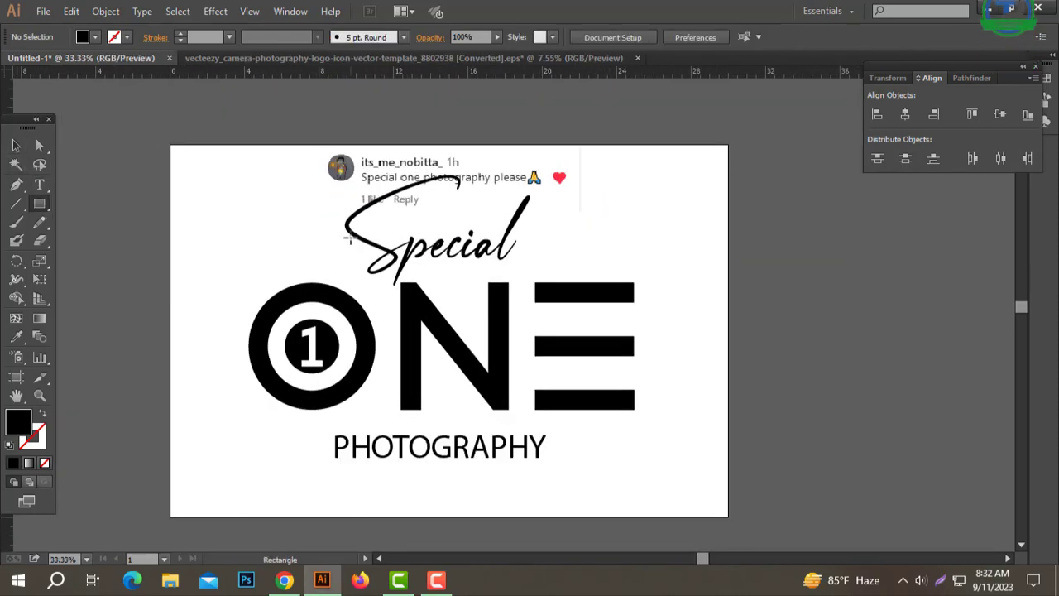
pyautogui.moveTo(537, 375); pyautogui.dragTo(654, 464)
pyautogui.press('v')
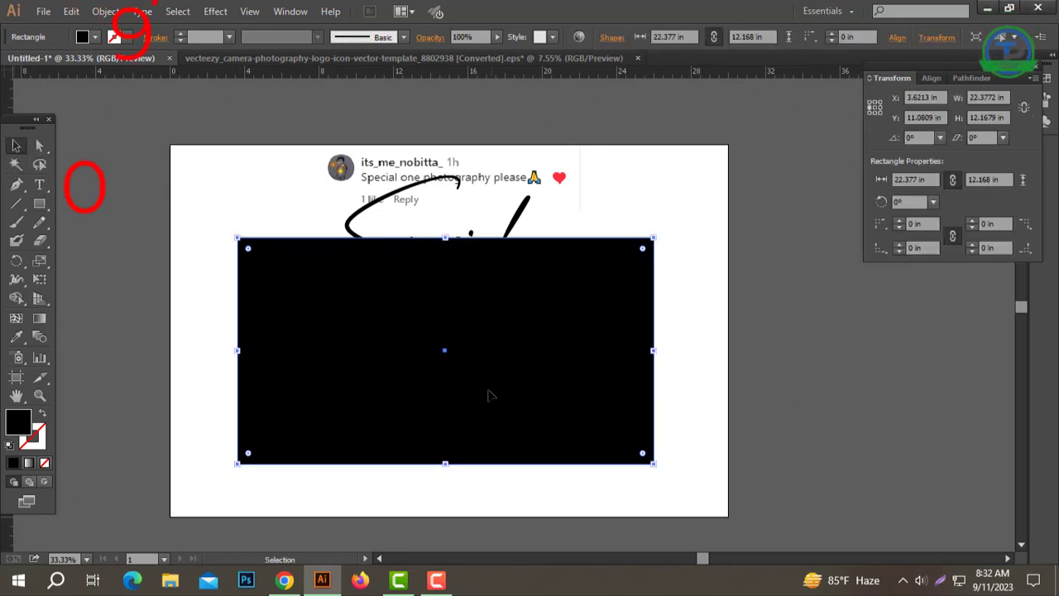
pyautogui.moveTo(487, 392); pyautogui.dragTo(498, 369)
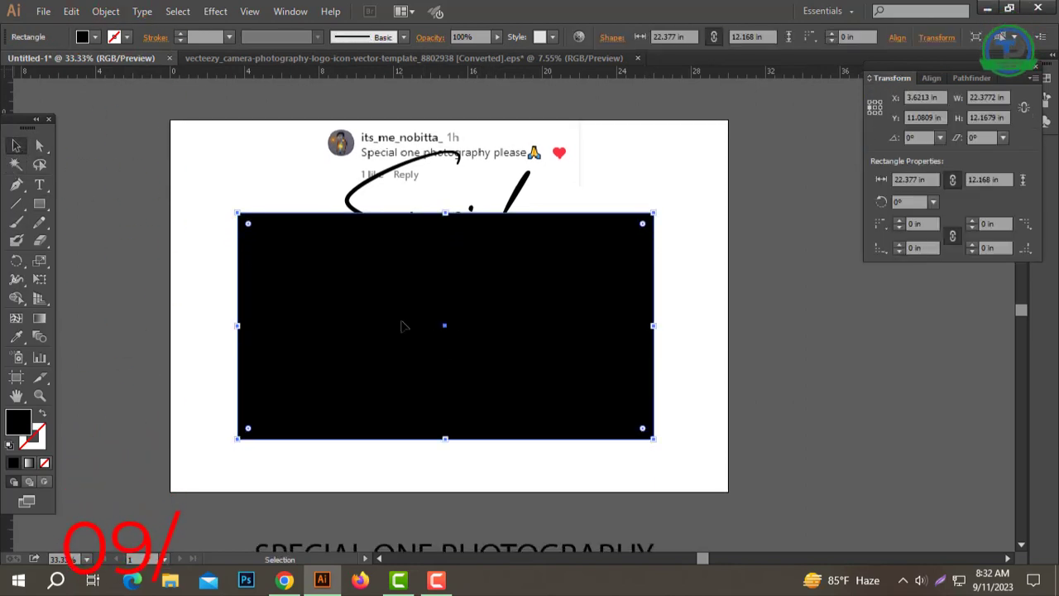
pyautogui.moveTo(404, 321); pyautogui.dragTo(404, 325)
# Step: Create a copy of the rectangle rotated by 90° and widen it on both sides to about 15.9 in
pyautogui.press('a')
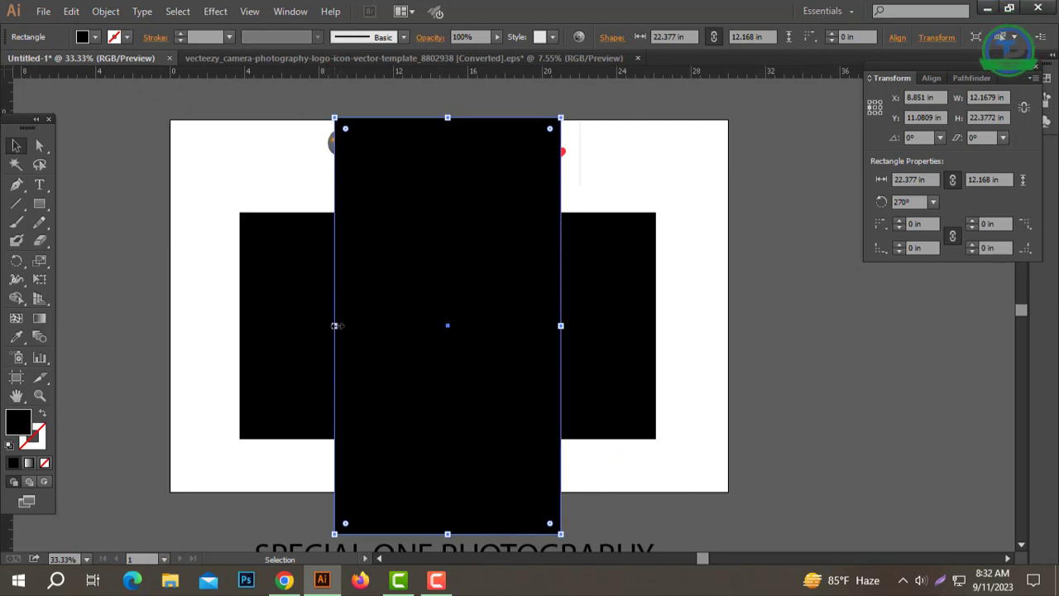
pyautogui.moveTo(334, 325); pyautogui.dragTo(292, 325)
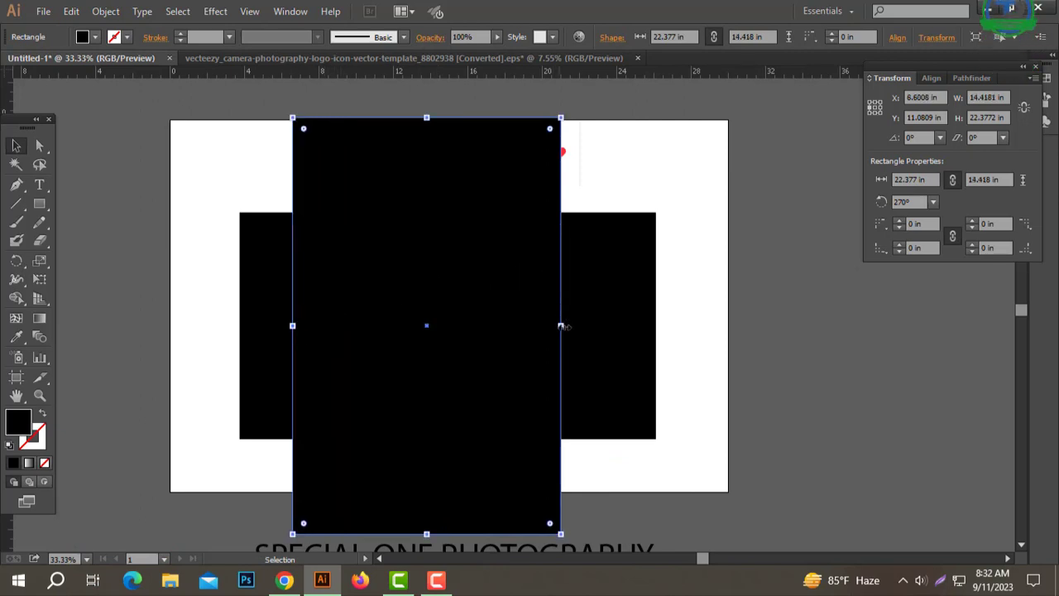
pyautogui.moveTo(561, 325); pyautogui.dragTo(589, 325)
# Step: Align the tall and the wide black rectangles with each other by their centres
pyautogui.keyDown('shift'); pyautogui.click(646, 297); pyautogui.keyUp('shift')
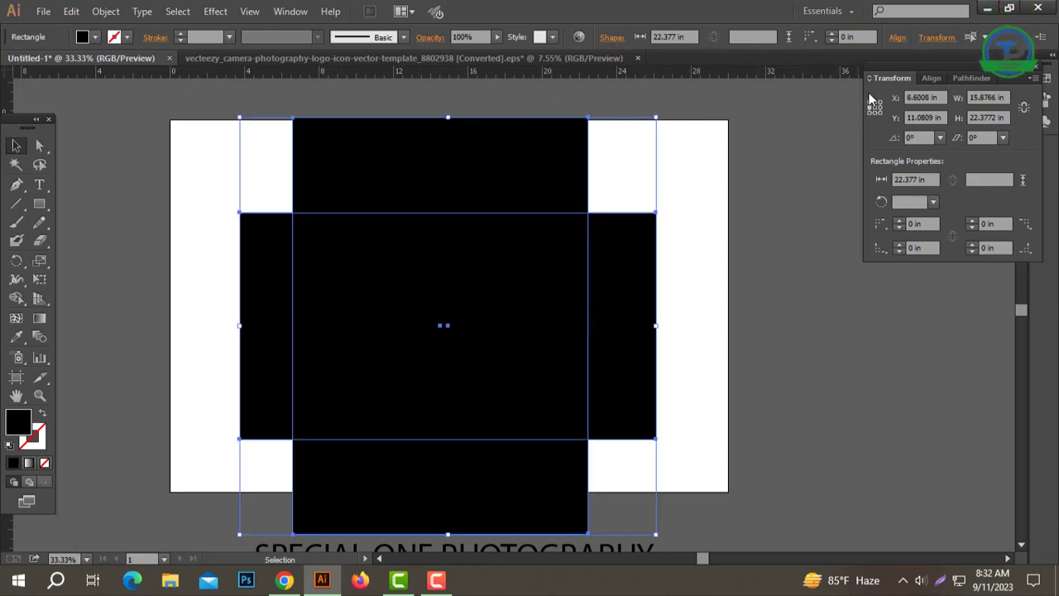
pyautogui.click(931, 77)
pyautogui.click(911, 114)
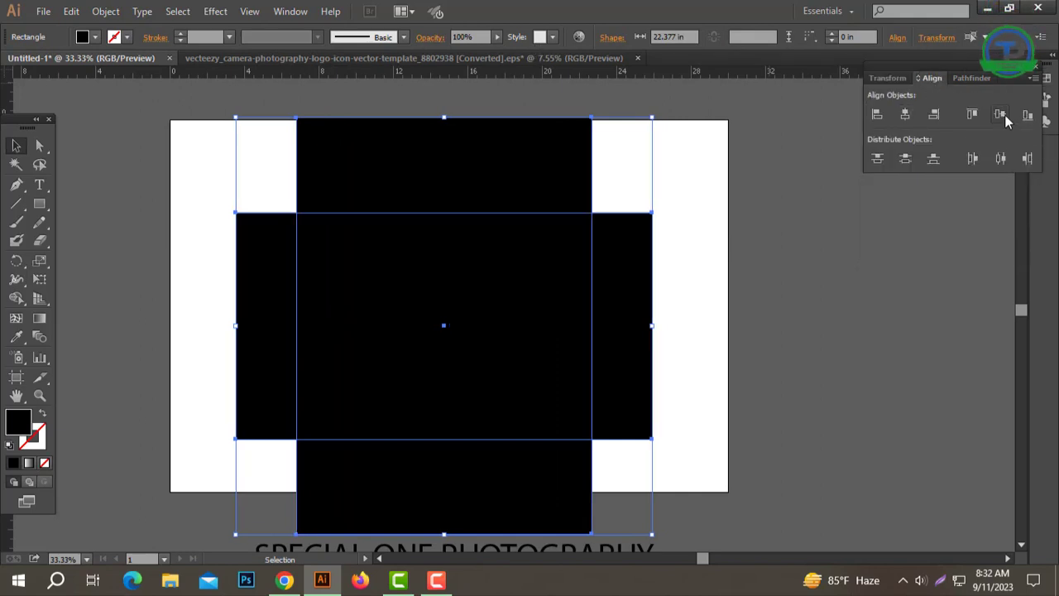
pyautogui.click(828, 278)
# Step: Make a copy of the tall rectangle rotated by 90° and resize it to a centred band about 31.3 by 7.3 in
pyautogui.click(571, 258)
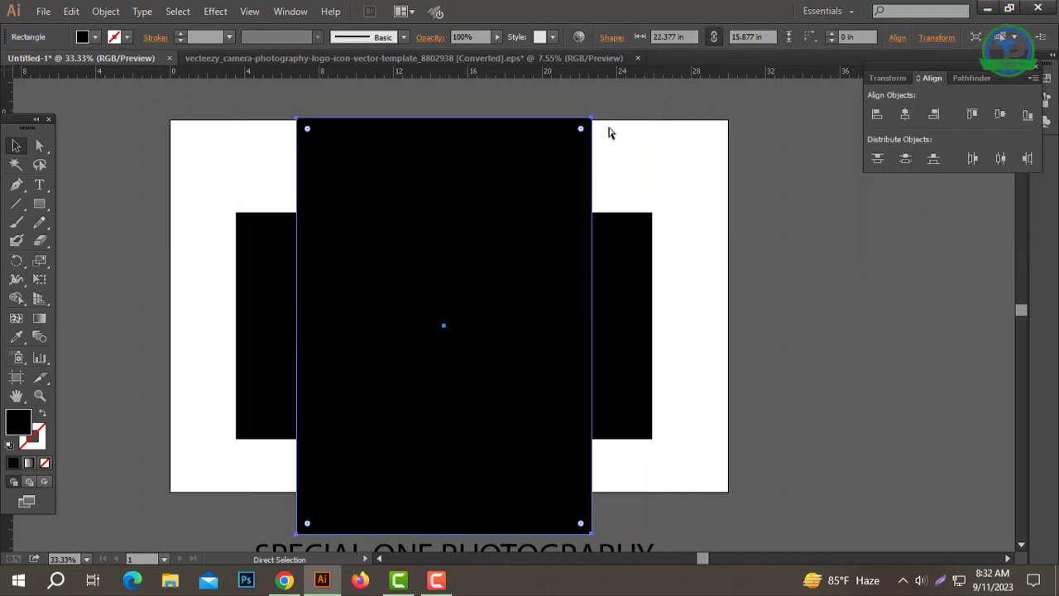
pyautogui.moveTo(600, 111); pyautogui.dragTo(787, 433)
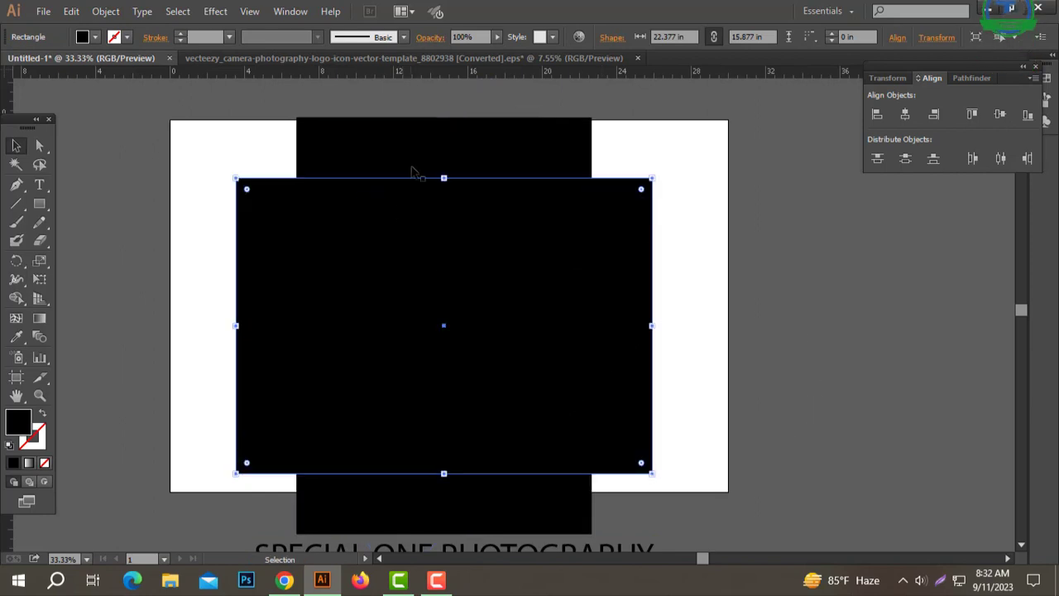
pyautogui.moveTo(446, 179); pyautogui.dragTo(444, 290)
pyautogui.moveTo(448, 330); pyautogui.dragTo(453, 293)
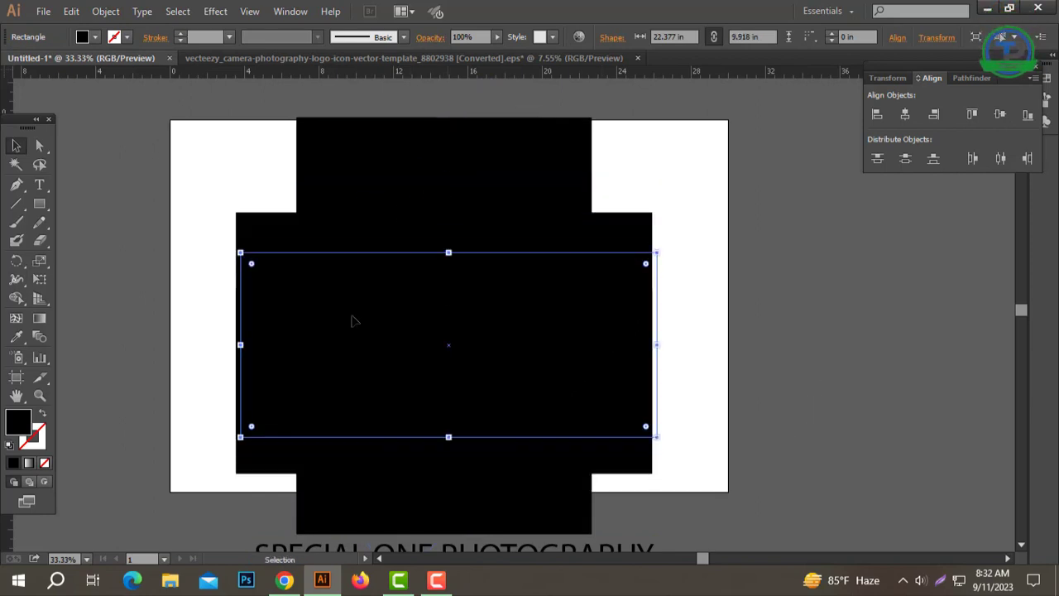
pyautogui.moveTo(240, 344); pyautogui.dragTo(75, 344)
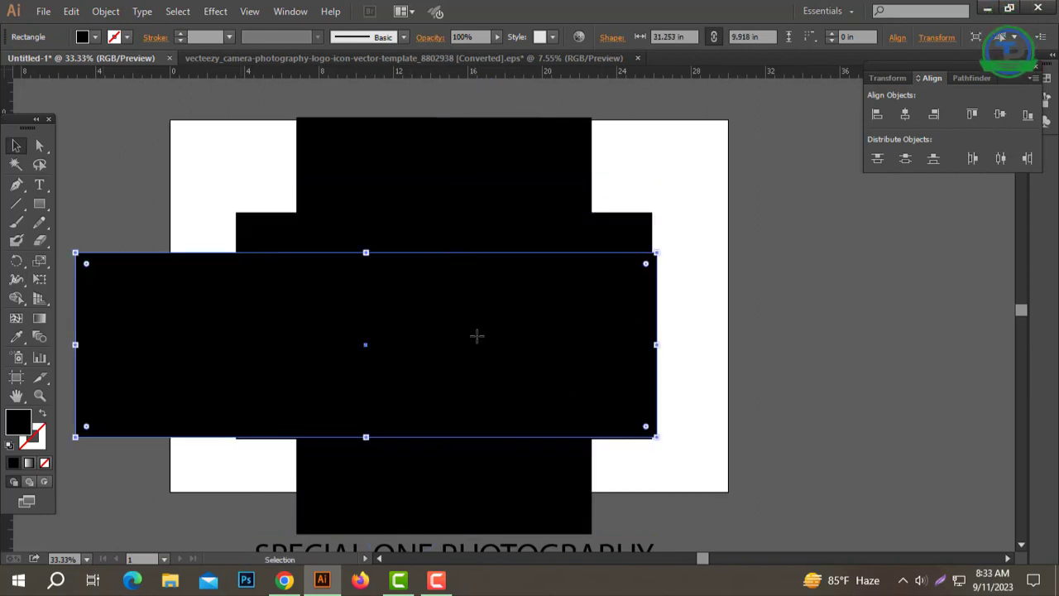
pyautogui.moveTo(478, 336); pyautogui.dragTo(537, 327)
pyautogui.moveTo(427, 423); pyautogui.dragTo(427, 394)
pyautogui.moveTo(427, 239); pyautogui.dragTo(427, 259)
# Step: Align the tall rectangle and the long horizontal band by their centres and unite them into one cross shape
pyautogui.click(468, 441)
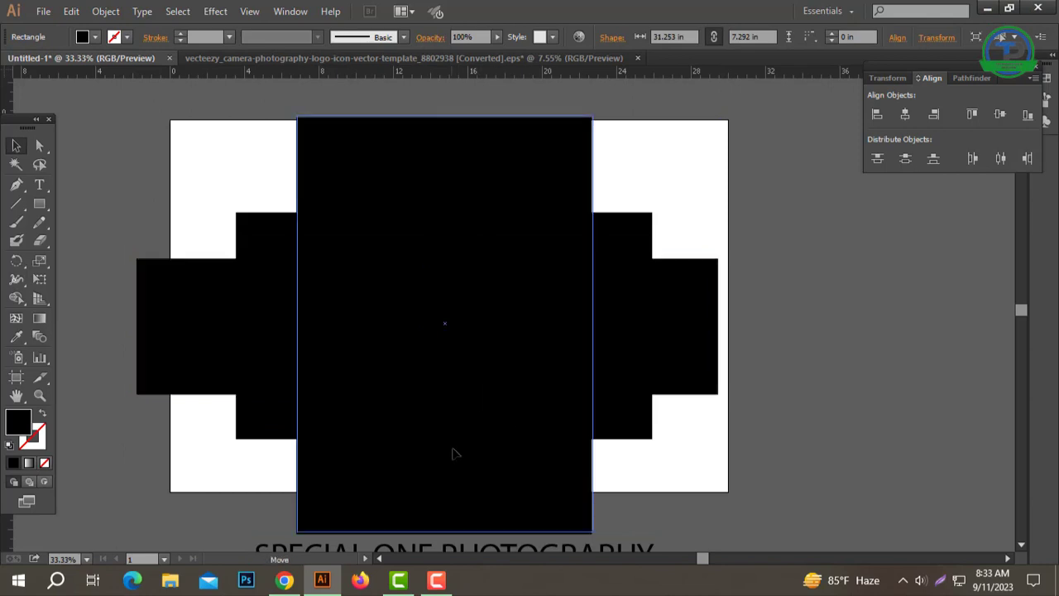
pyautogui.keyDown('shift'); pyautogui.click(643, 309); pyautogui.keyUp('shift')
pyautogui.click(905, 115)
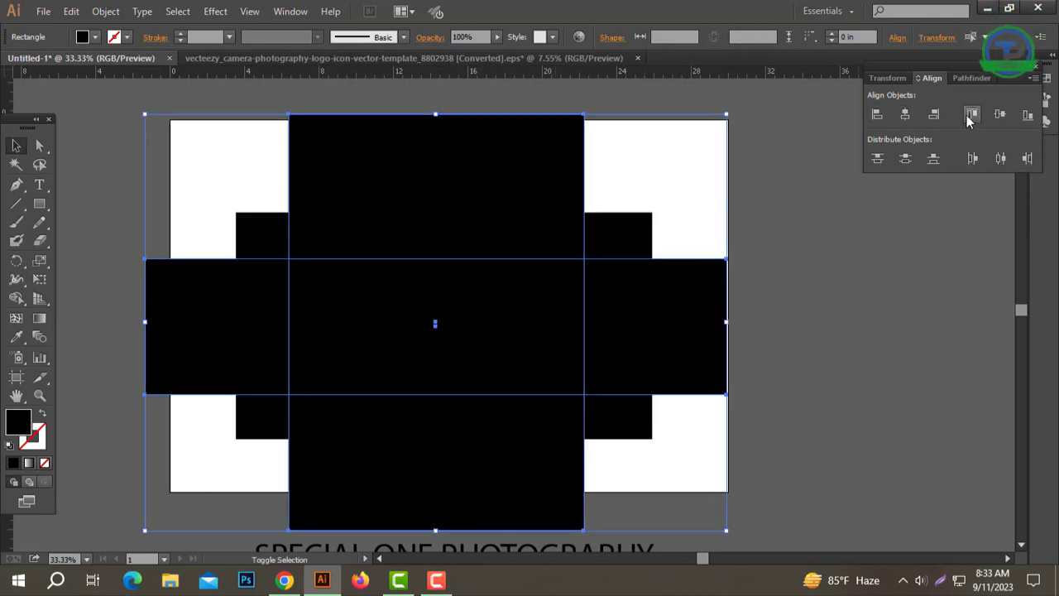
pyautogui.click(999, 114)
pyautogui.click(972, 79)
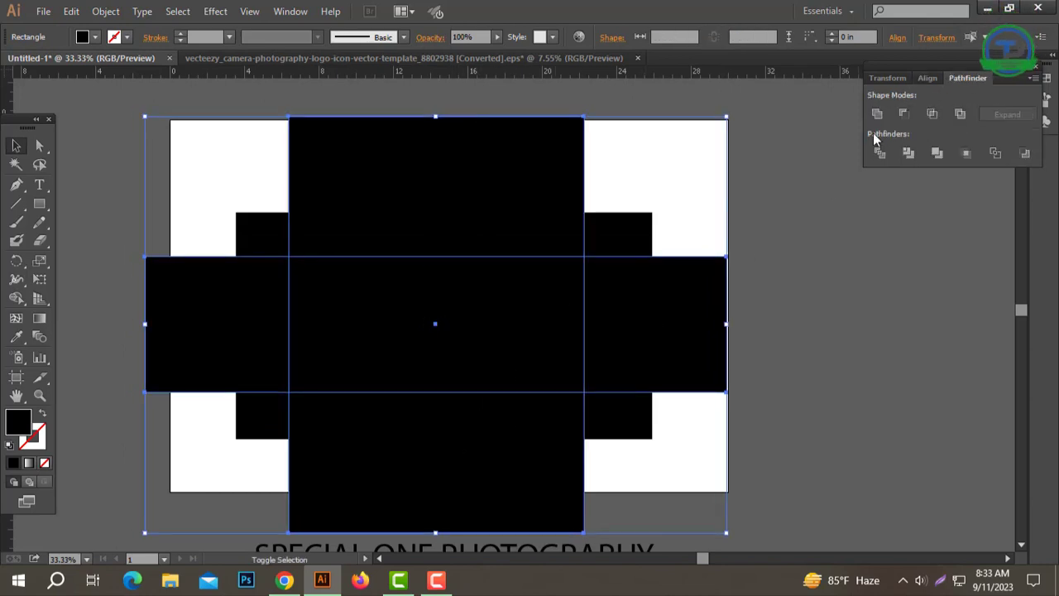
pyautogui.click(875, 114)
pyautogui.click(810, 261)
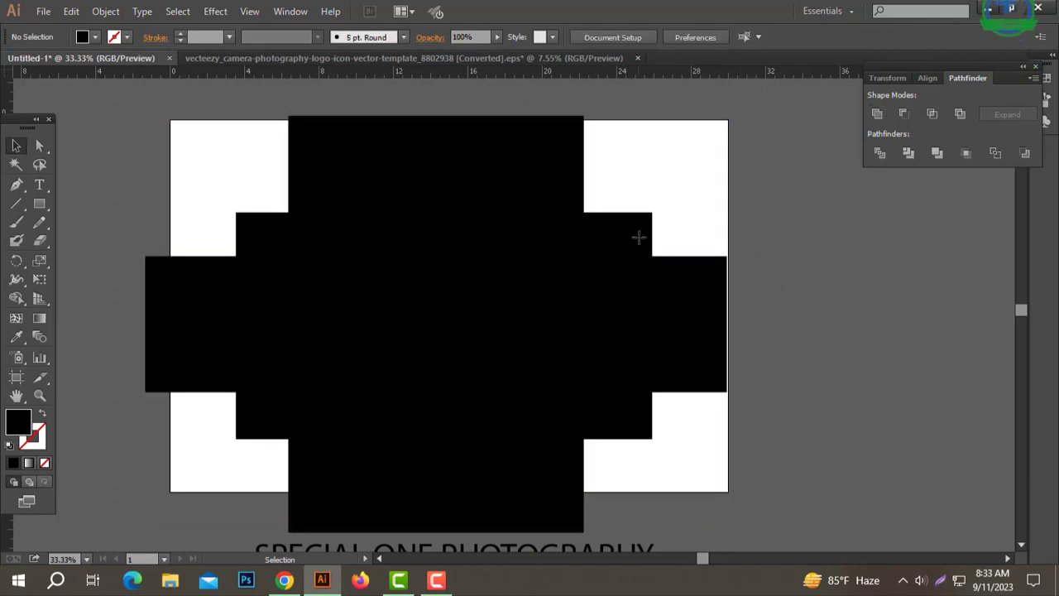
# Step: Swap the fill and stroke of the original rectangle so it is a black outline, and thicken the stroke
pyautogui.click(602, 322)
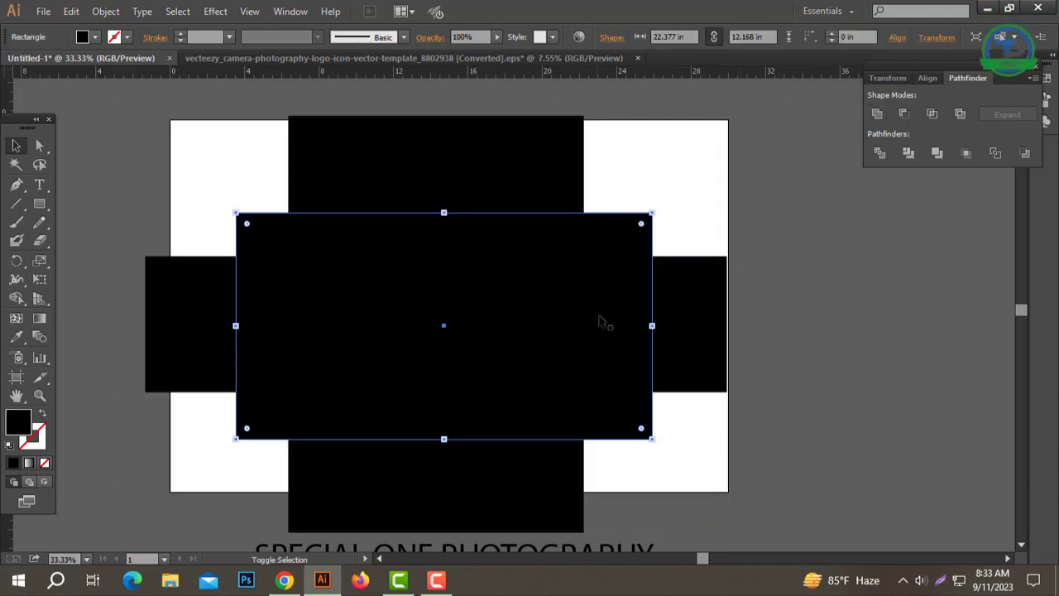
pyautogui.click(41, 418)
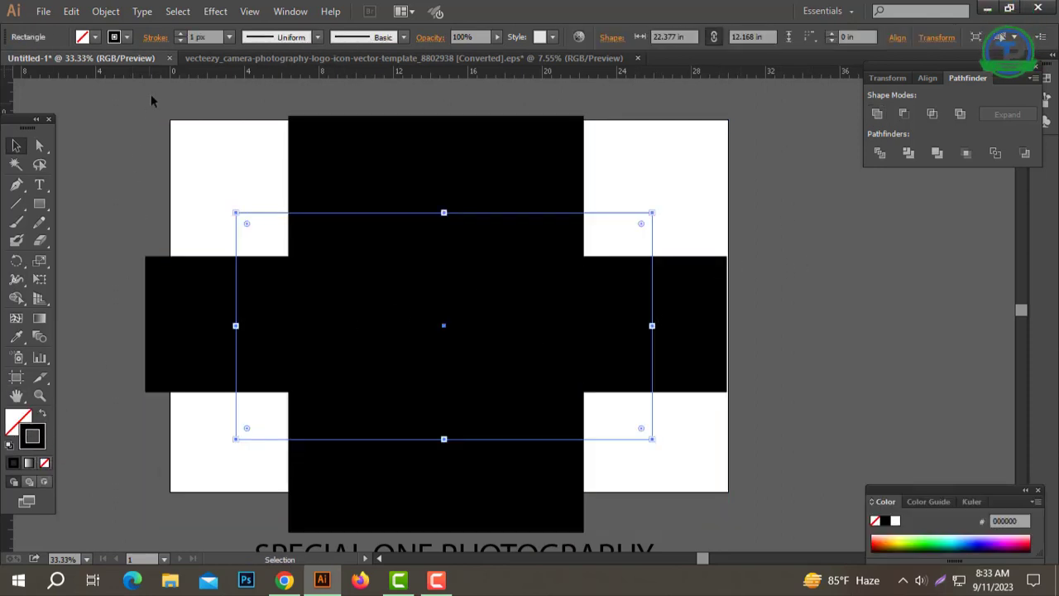
pyautogui.click(180, 34)
pyautogui.click(180, 34)
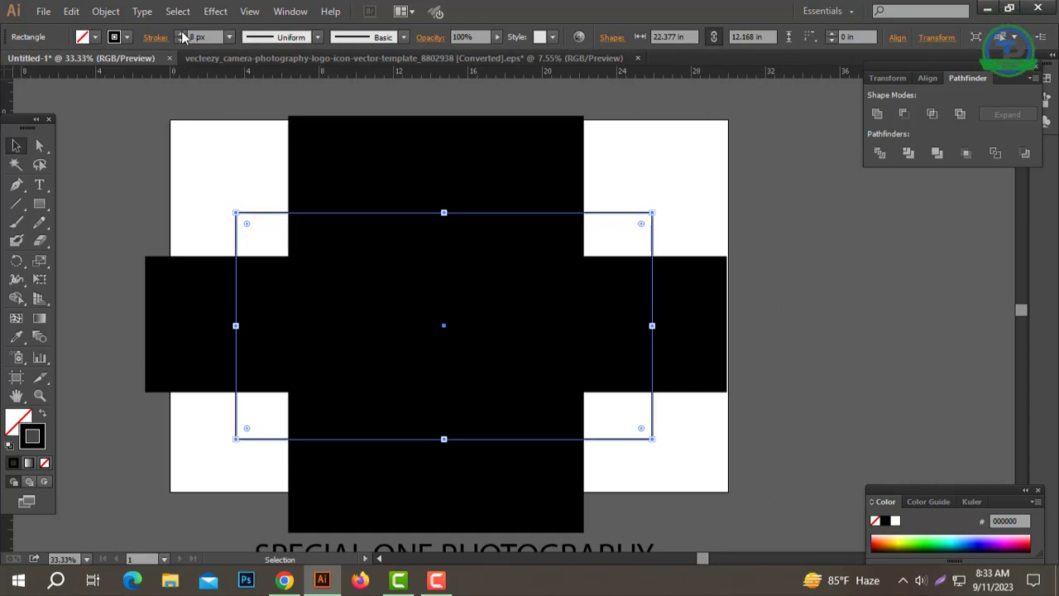
pyautogui.click(182, 34)
pyautogui.click(182, 34)
pyautogui.click(181, 34)
pyautogui.click(181, 34)
# Step: Expand the outlined rectangle so its stroke is a filled frame shape
pyautogui.click(105, 11)
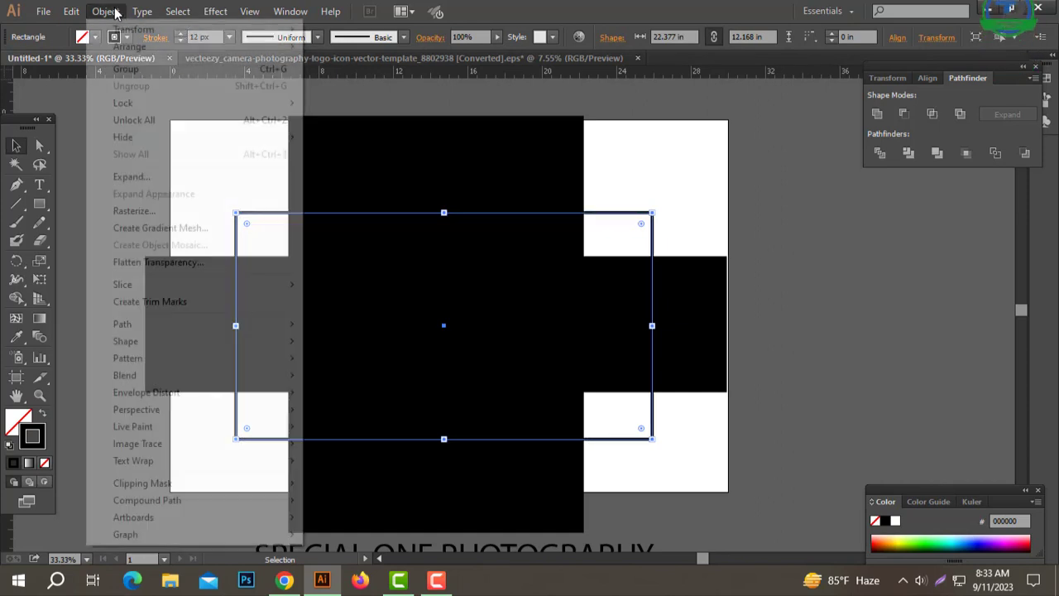
pyautogui.click(142, 178)
pyautogui.click(507, 377)
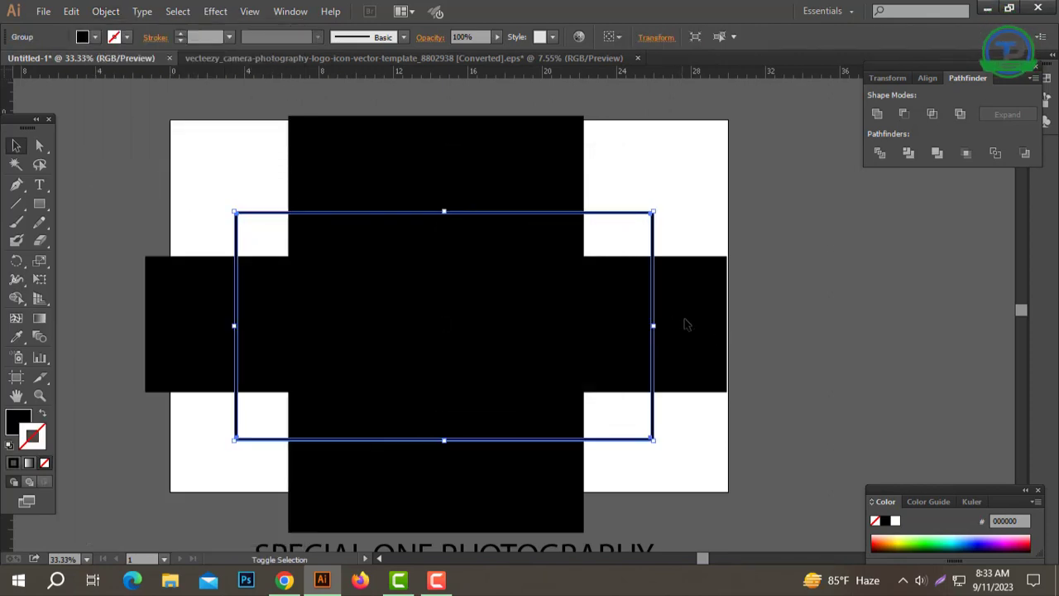
# Step: Centre the cross shape and the rectangular frame on each other, and subtract the cross from the frame with Minus Front
pyautogui.keyDown('shift'); pyautogui.click(686, 324); pyautogui.keyUp('shift')
pyautogui.click(927, 77)
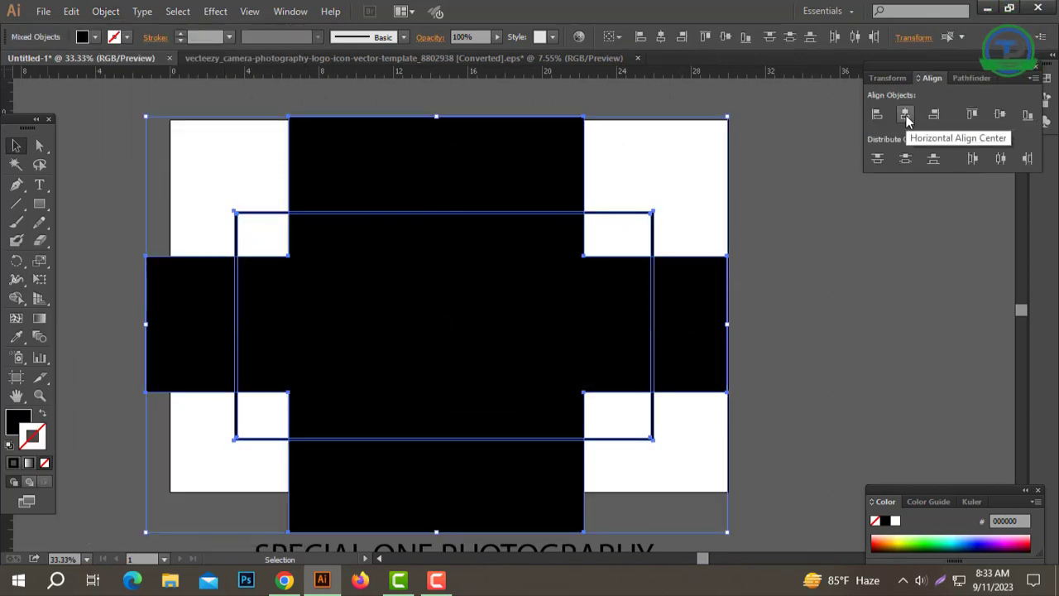
pyautogui.click(905, 114)
pyautogui.click(1001, 115)
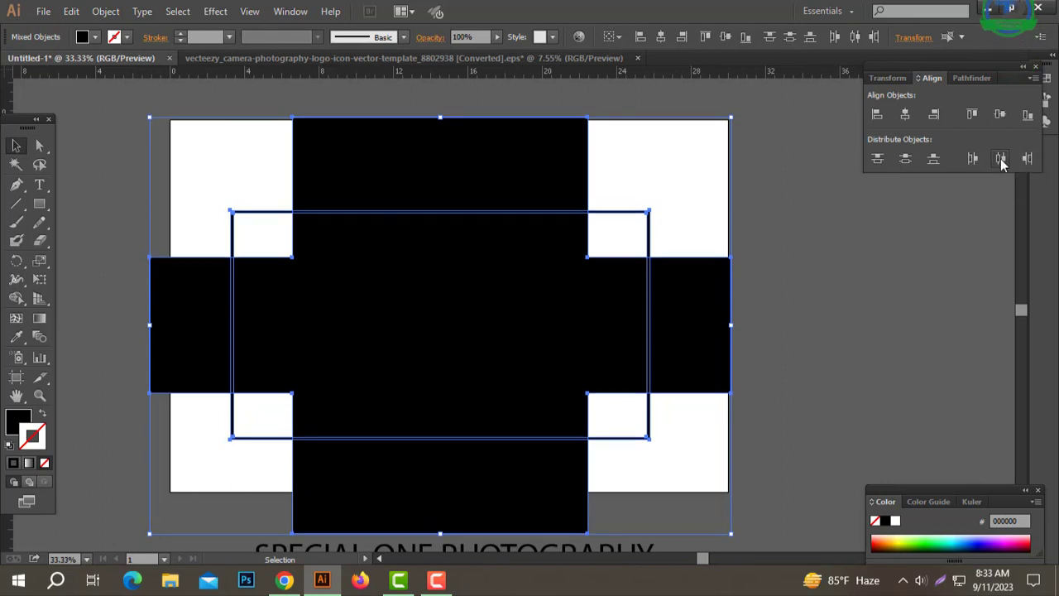
pyautogui.click(968, 78)
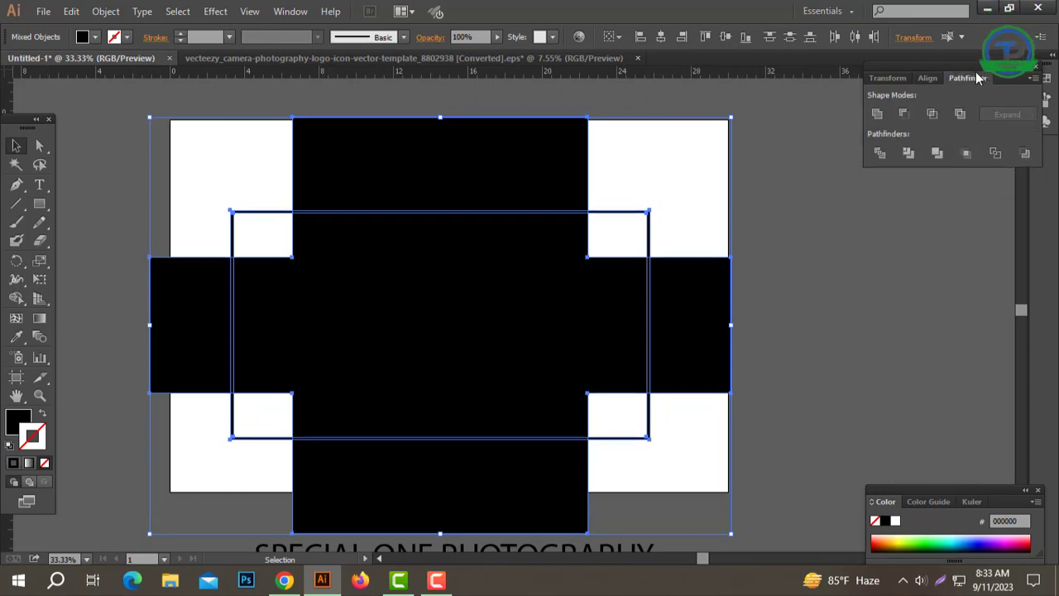
pyautogui.click(904, 117)
pyautogui.click(662, 368)
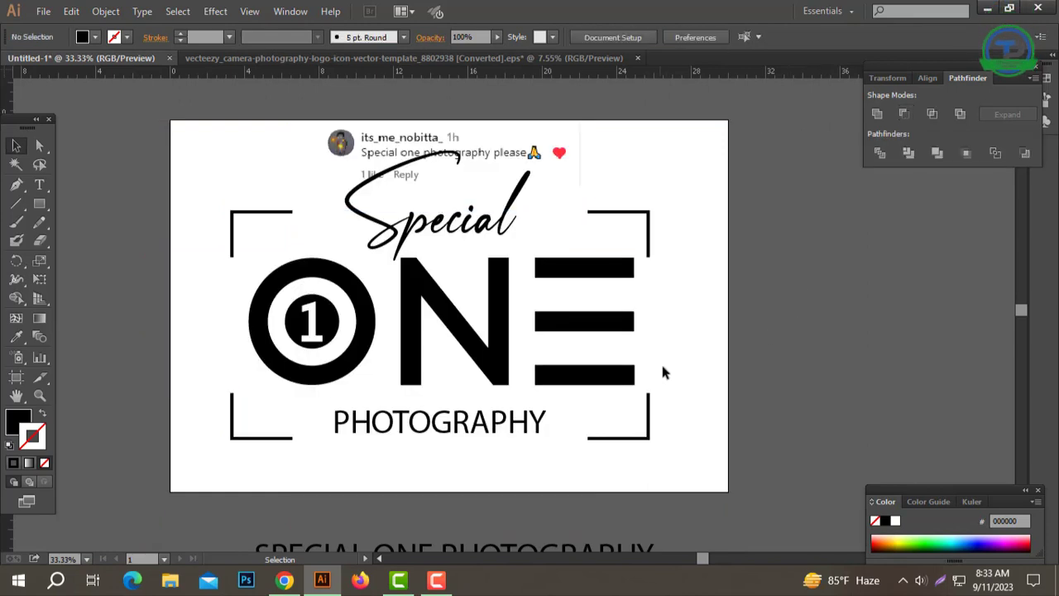
# Step: Try to align all the ungrouped logo parts by their horizontal centres, and undo the alignment
pyautogui.moveTo(497, 379); pyautogui.dragTo(225, 233)
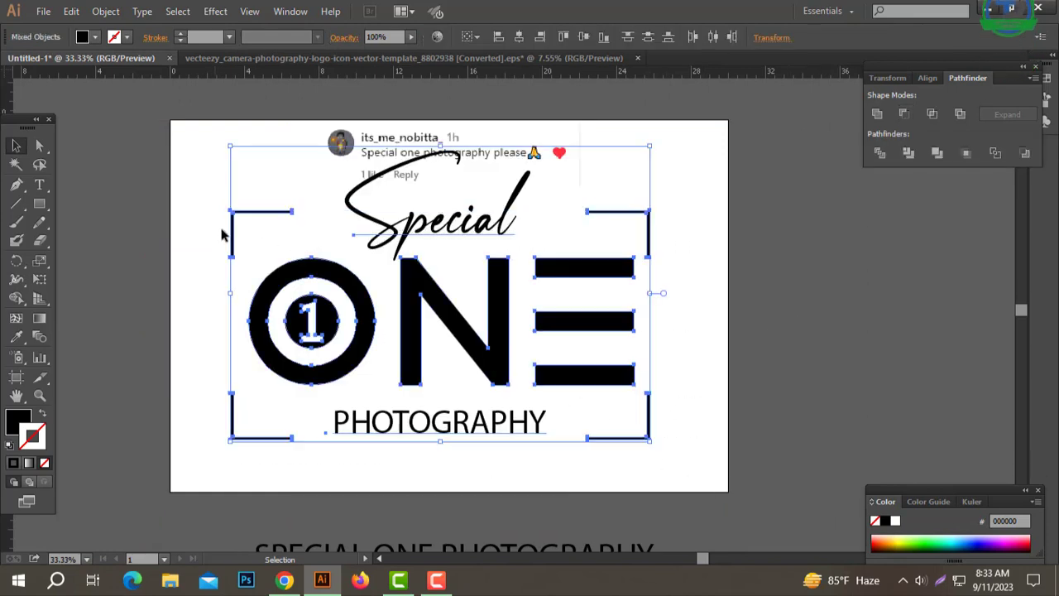
pyautogui.click(519, 37)
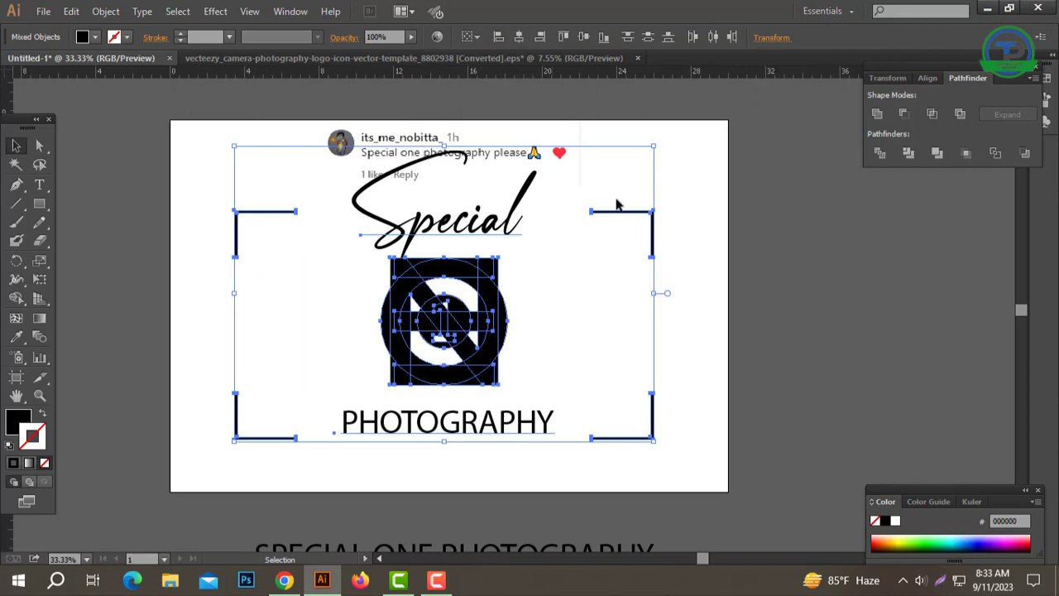
pyautogui.hotkey('ctrl', 'z')
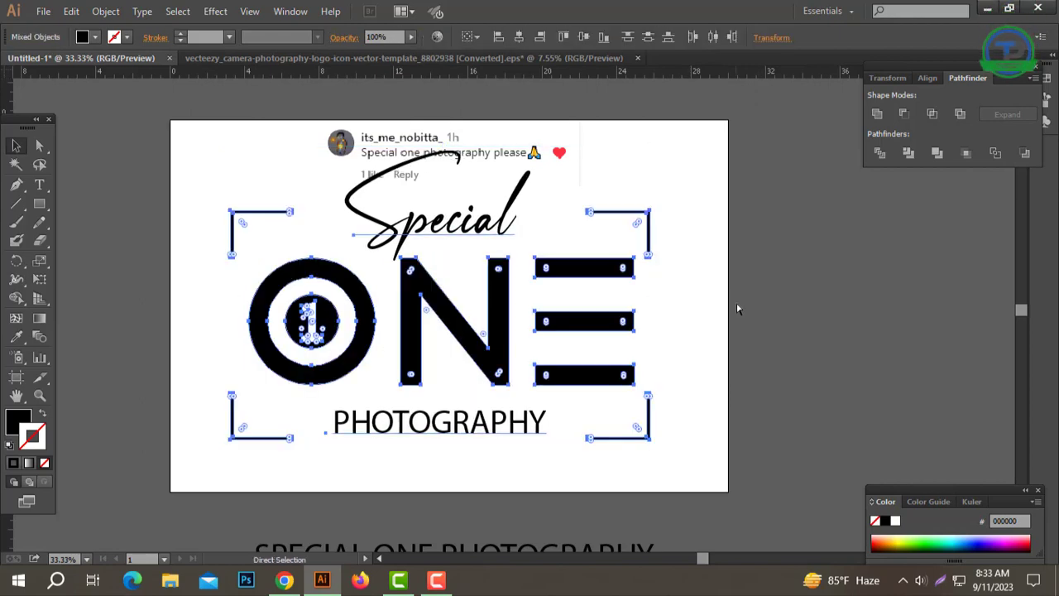
# Step: Group the O, the N and the three bars of the E into one ONE object
pyautogui.click(630, 303)
pyautogui.click(597, 271)
pyautogui.keyDown('shift'); pyautogui.click(464, 329); pyautogui.keyUp('shift')
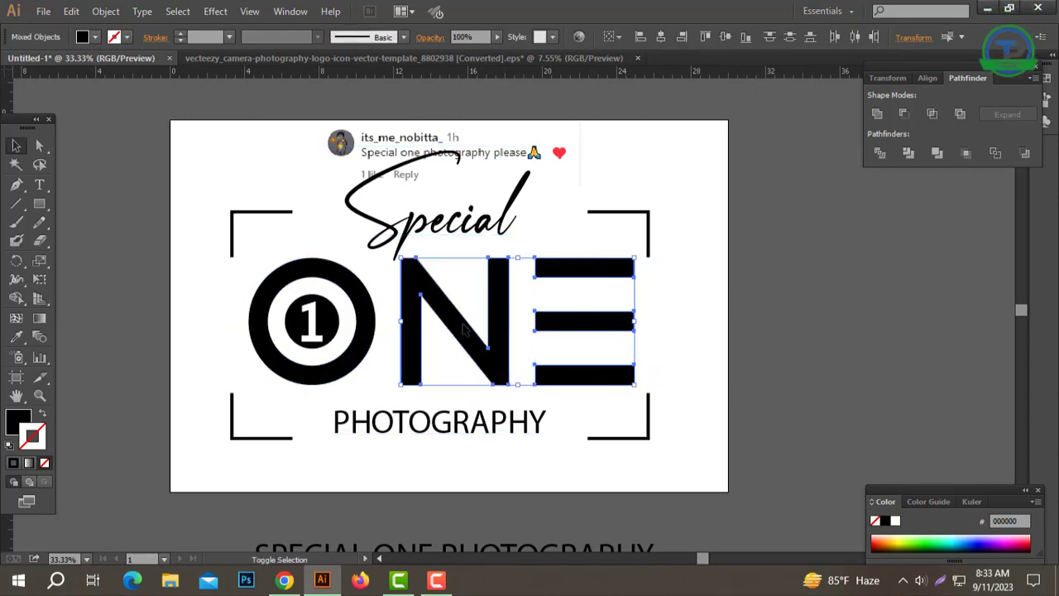
pyautogui.keyDown('shift'); pyautogui.click(368, 329); pyautogui.keyUp('shift')
pyautogui.hotkey('ctrl', 'g')
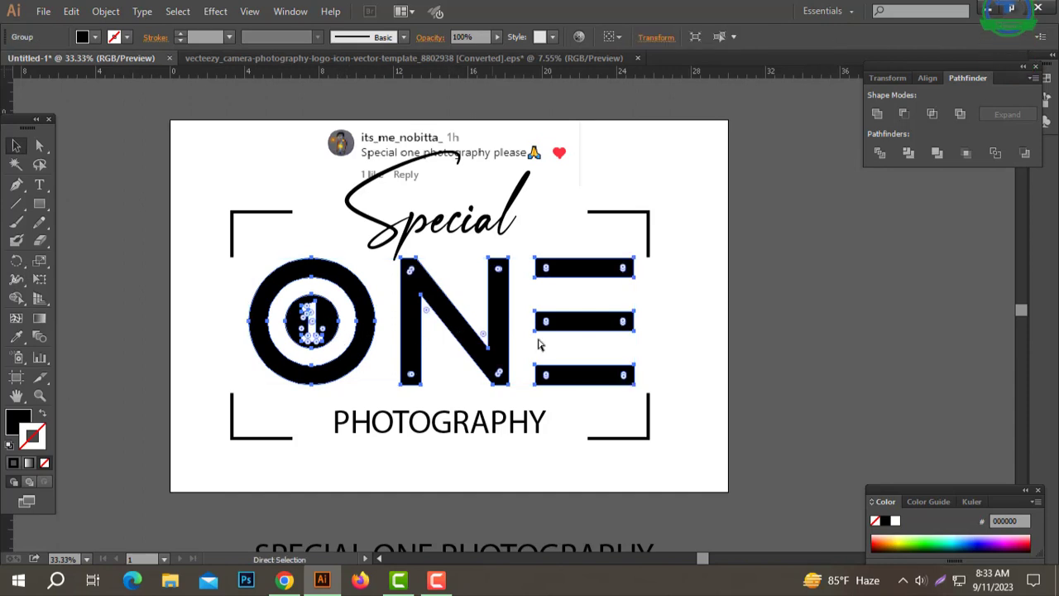
# Step: Align Special, the ONE group, PHOTOGRAPHY and the corner frame by their horizontal centres
pyautogui.moveTo(707, 214); pyautogui.dragTo(222, 432)
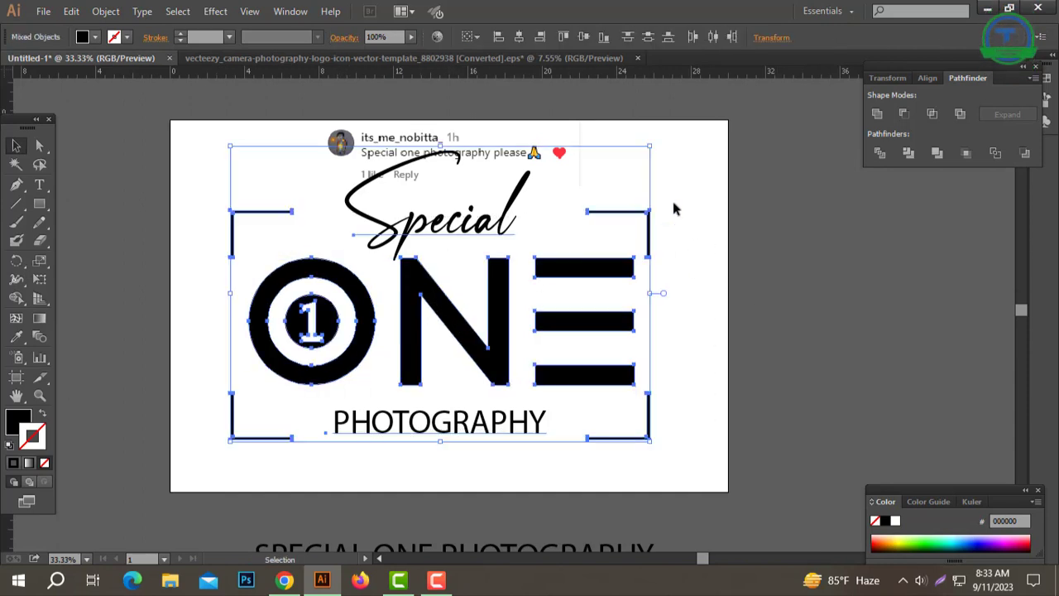
pyautogui.click(520, 37)
pyautogui.click(779, 242)
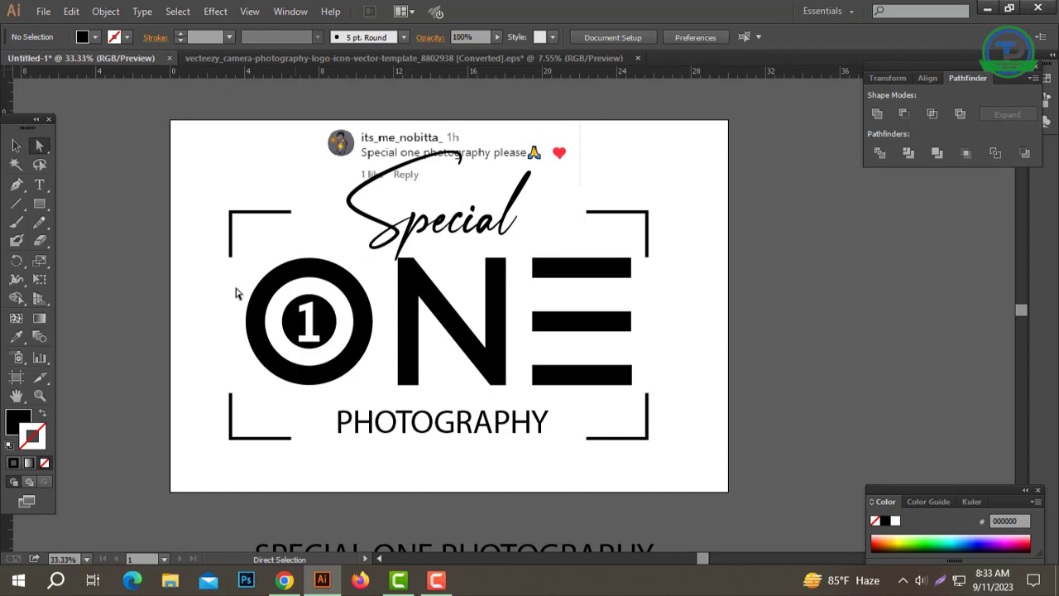
# Step: Lengthen the vertical arms of the two upper corner brackets downward by moving their lower end points together
pyautogui.moveTo(254, 250); pyautogui.dragTo(192, 282)
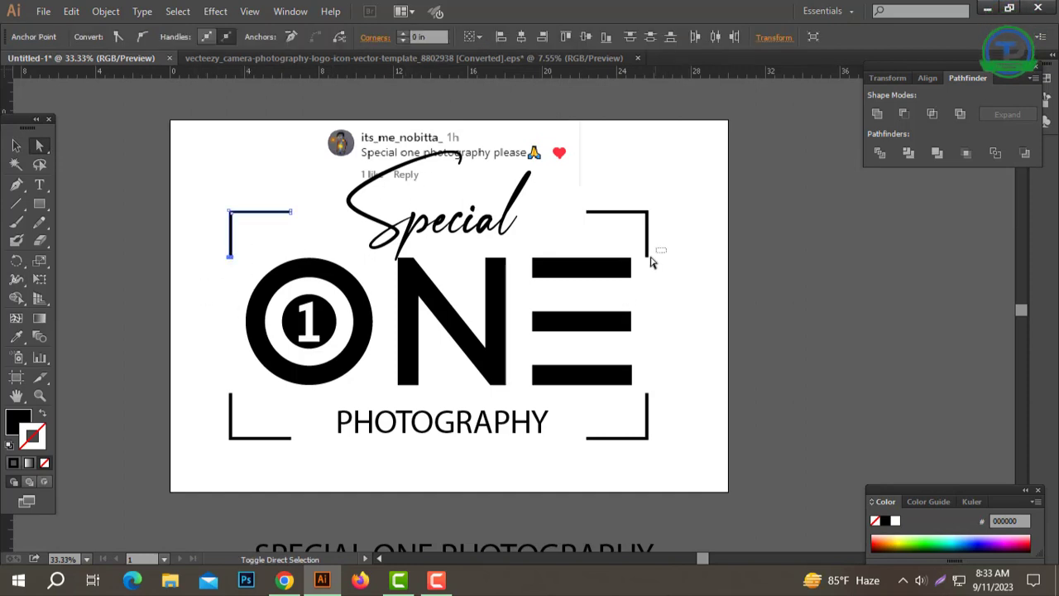
pyautogui.moveTo(647, 270); pyautogui.dragTo(646, 270)
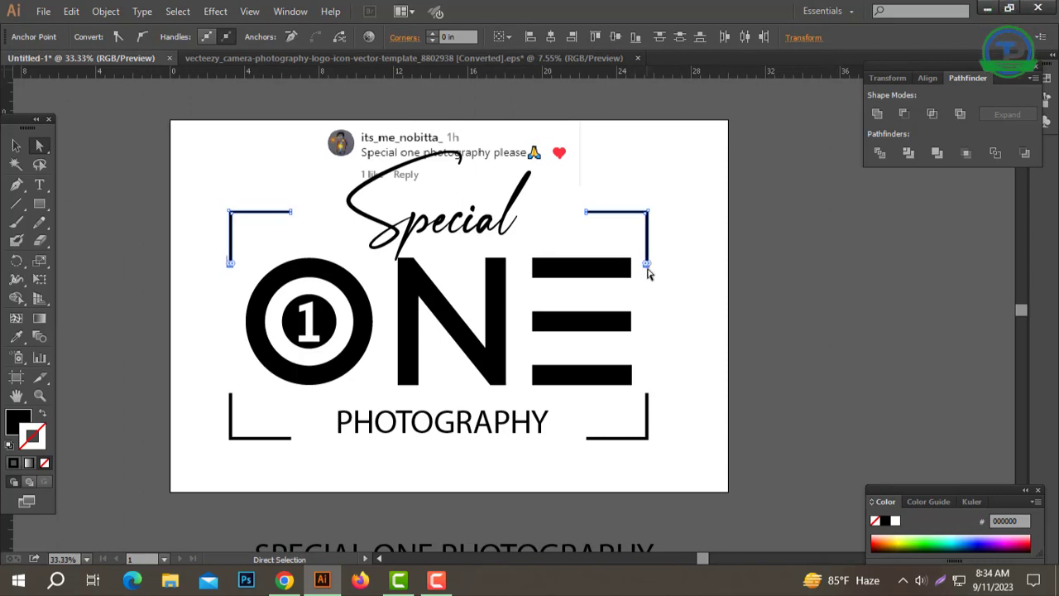
pyautogui.hotkey('shift', 'Down')
pyautogui.click(686, 361)
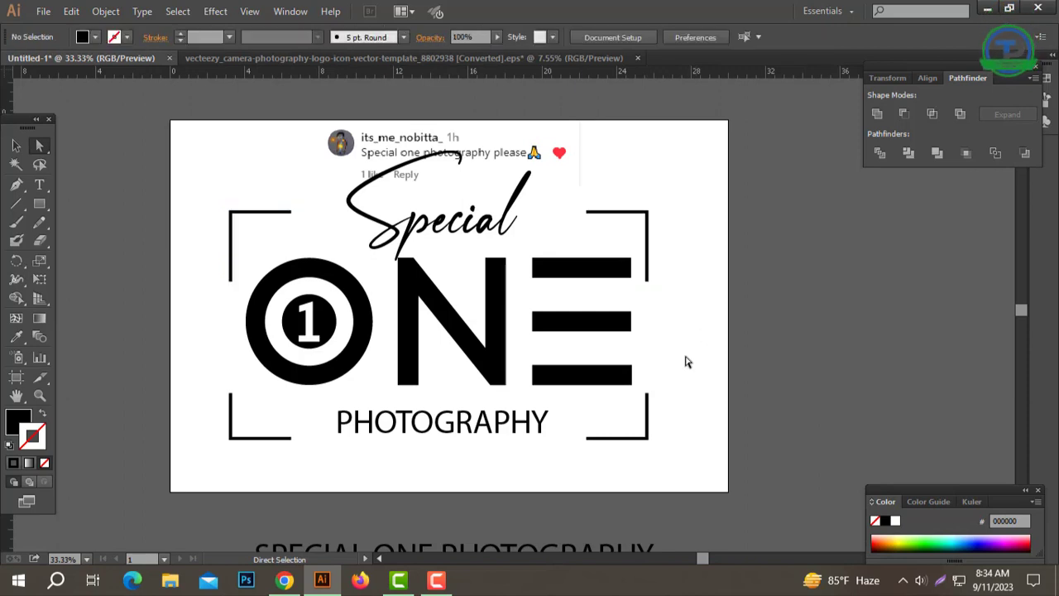
# Step: Lengthen the vertical arms of the two lower corner brackets upward by moving their upper end points together
pyautogui.moveTo(638, 405); pyautogui.dragTo(636, 405)
pyautogui.moveTo(240, 383); pyautogui.dragTo(208, 414)
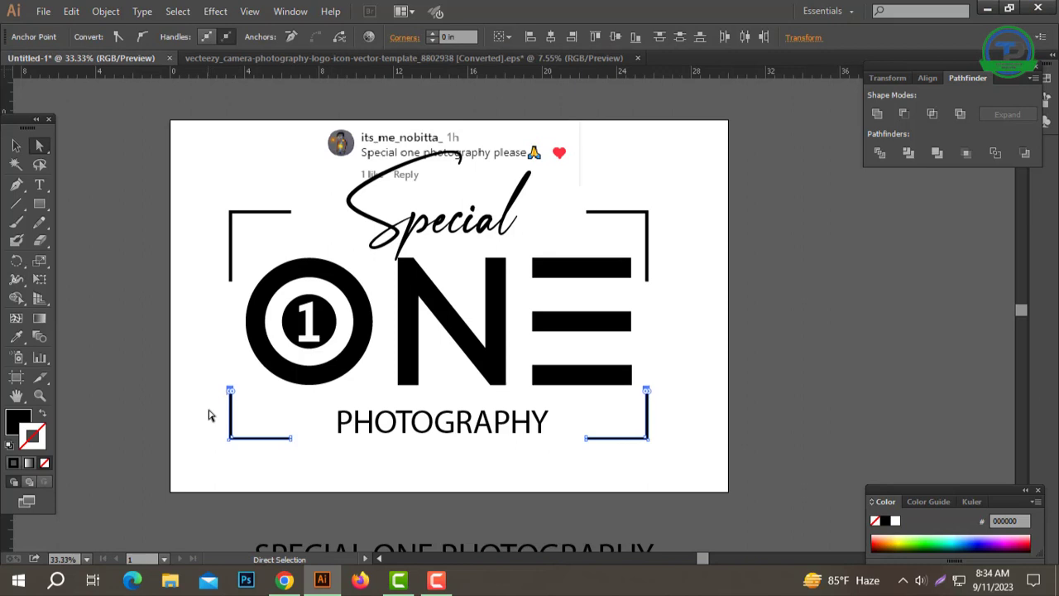
pyautogui.press('Up')
pyautogui.press('Up')
pyautogui.press('Up')
pyautogui.press('Up')
pyautogui.press('Up')
pyautogui.press('Up')
pyautogui.press('Up')
pyautogui.press('Up')
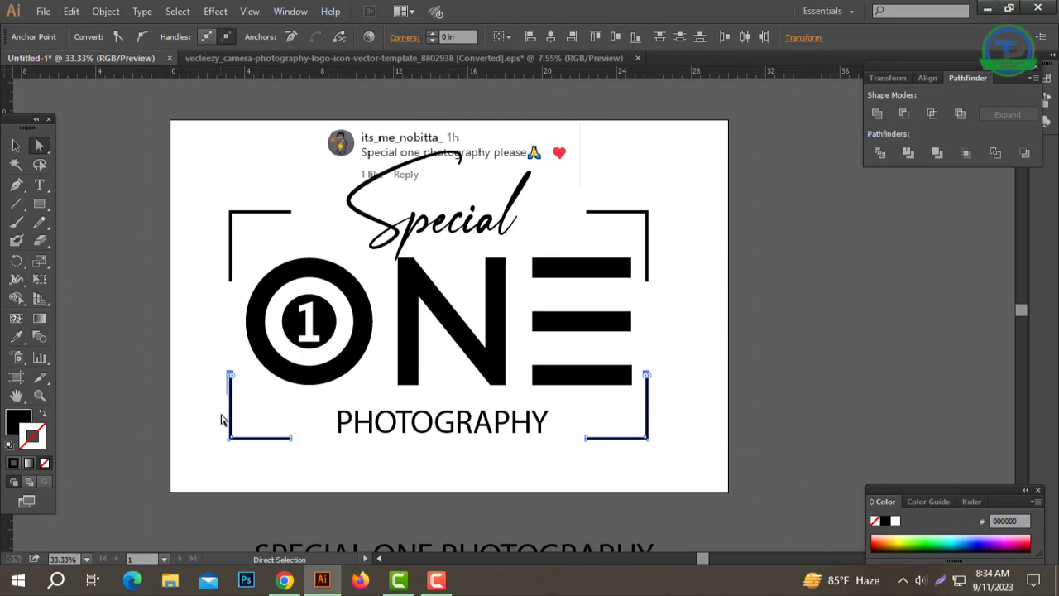
pyautogui.click(831, 315)
pyautogui.moveTo(582, 217); pyautogui.dragTo(591, 217)
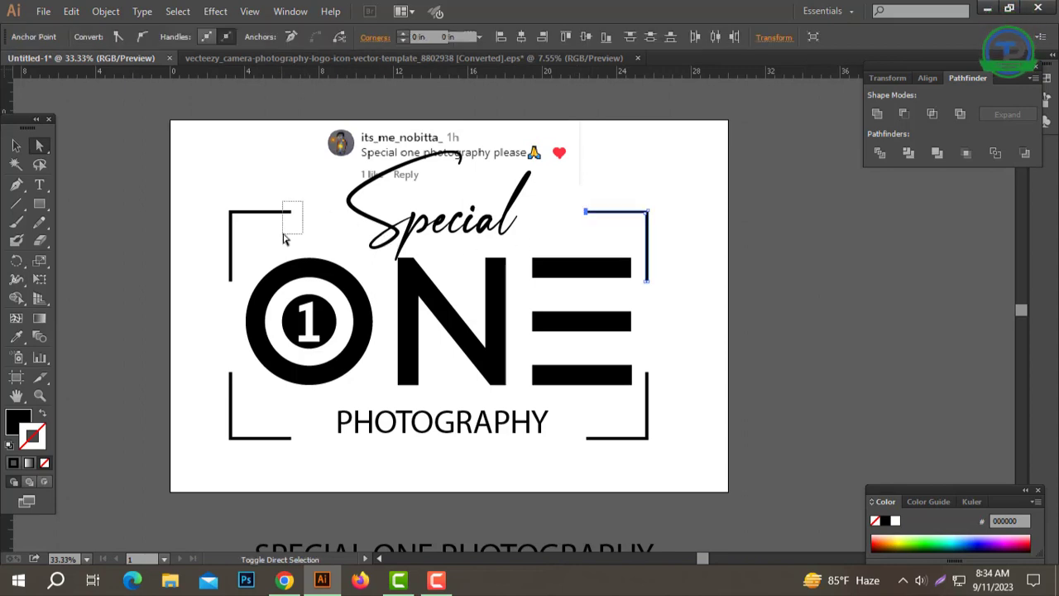
pyautogui.moveTo(283, 239); pyautogui.dragTo(285, 237)
pyautogui.click(567, 221)
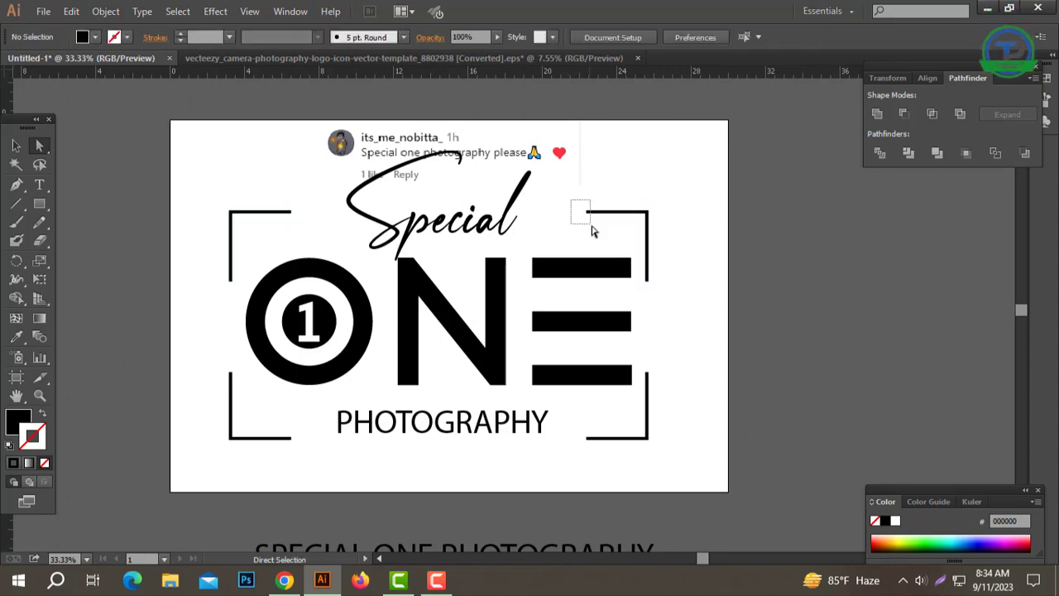
# Step: Extend the horizontal arms of the two right-hand corner brackets inward toward the logo's centre
pyautogui.moveTo(591, 231); pyautogui.dragTo(592, 232)
pyautogui.moveTo(598, 465); pyautogui.dragTo(593, 452)
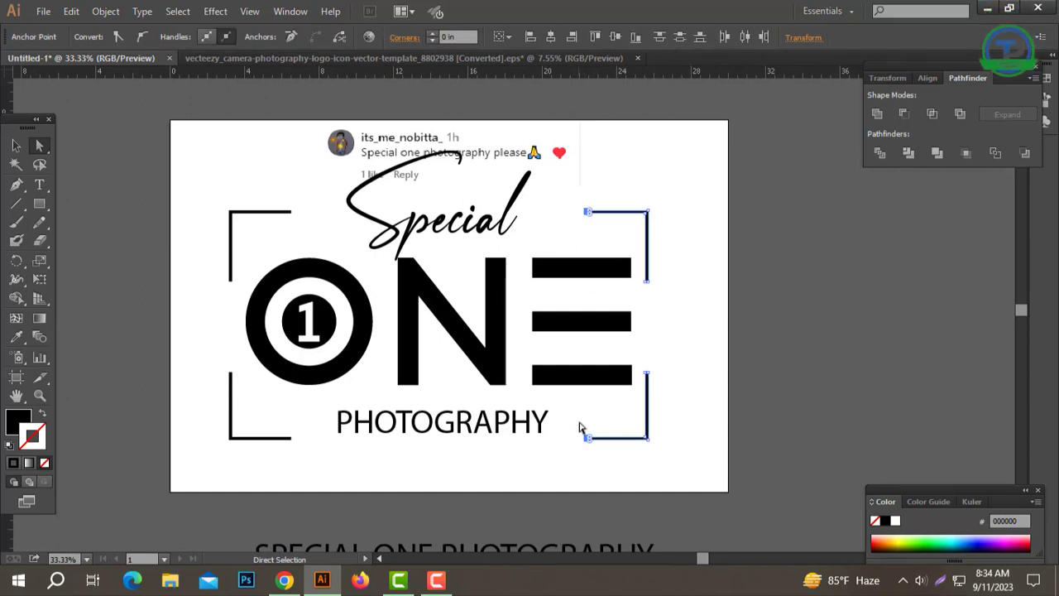
pyautogui.press('Left')
pyautogui.press('Left')
# Step: Extend the horizontal arms of the two left-hand corner brackets inward toward the logo's centre
pyautogui.moveTo(314, 207); pyautogui.dragTo(280, 250)
pyautogui.moveTo(282, 464); pyautogui.dragTo(260, 467)
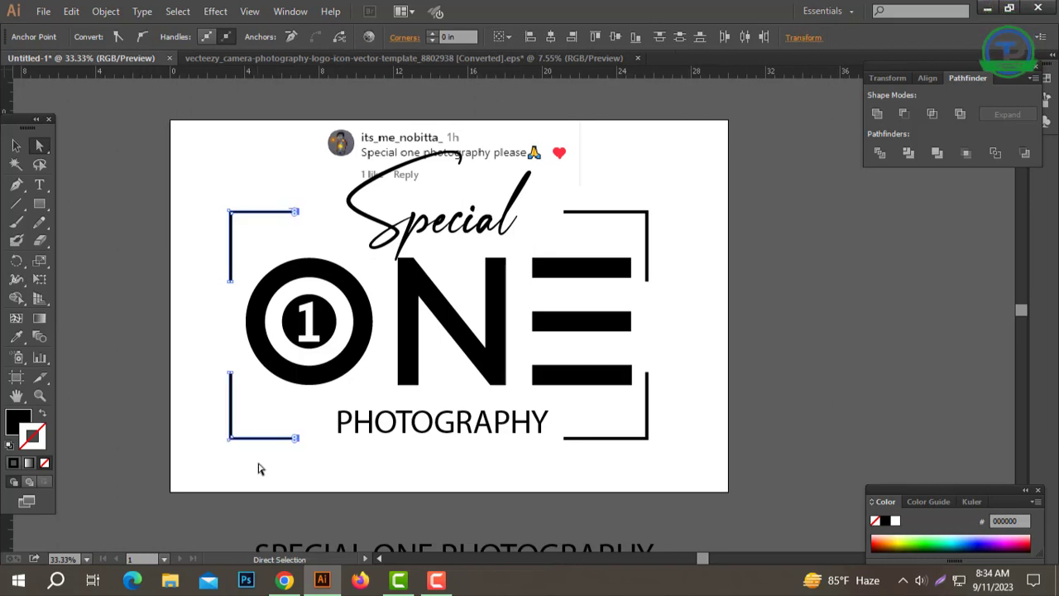
pyautogui.press('Right')
pyautogui.click(822, 332)
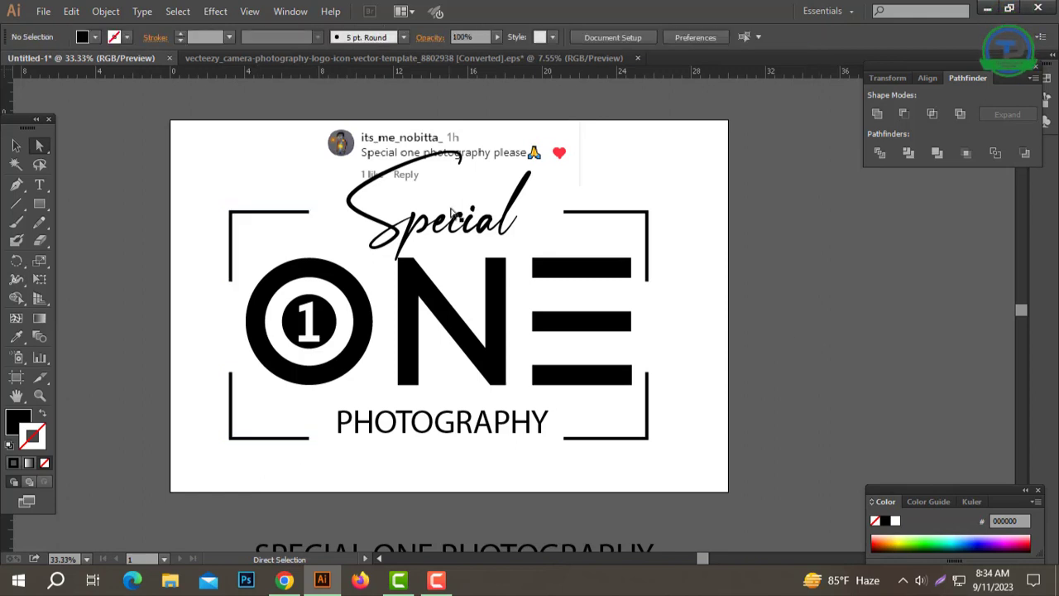
# Step: Align the extended corner frame, Special, the ONE group and PHOTOGRAPHY by their horizontal centres
pyautogui.click(634, 229)
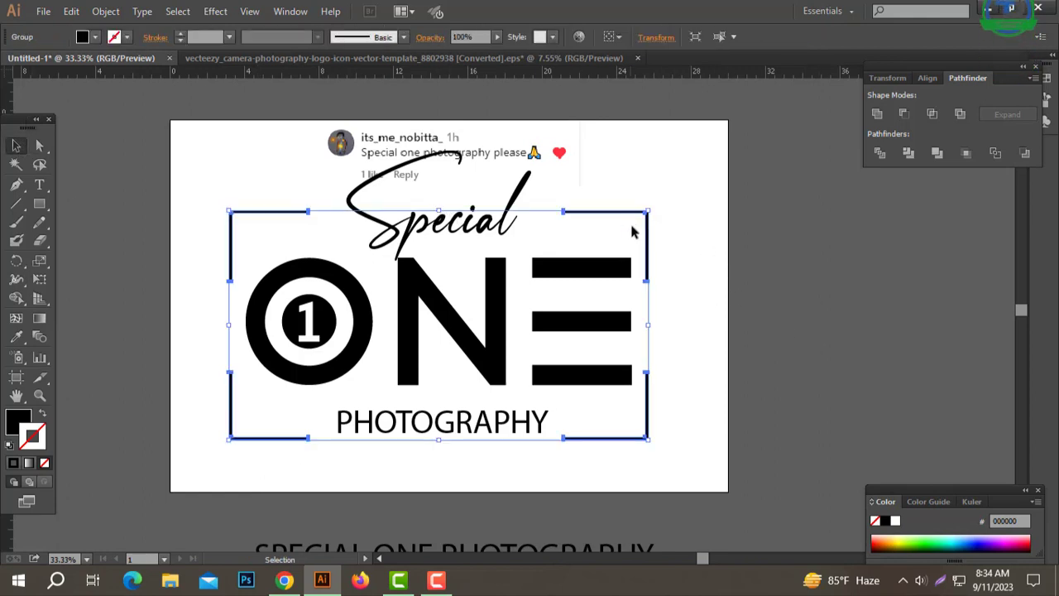
pyautogui.moveTo(730, 233); pyautogui.dragTo(234, 410)
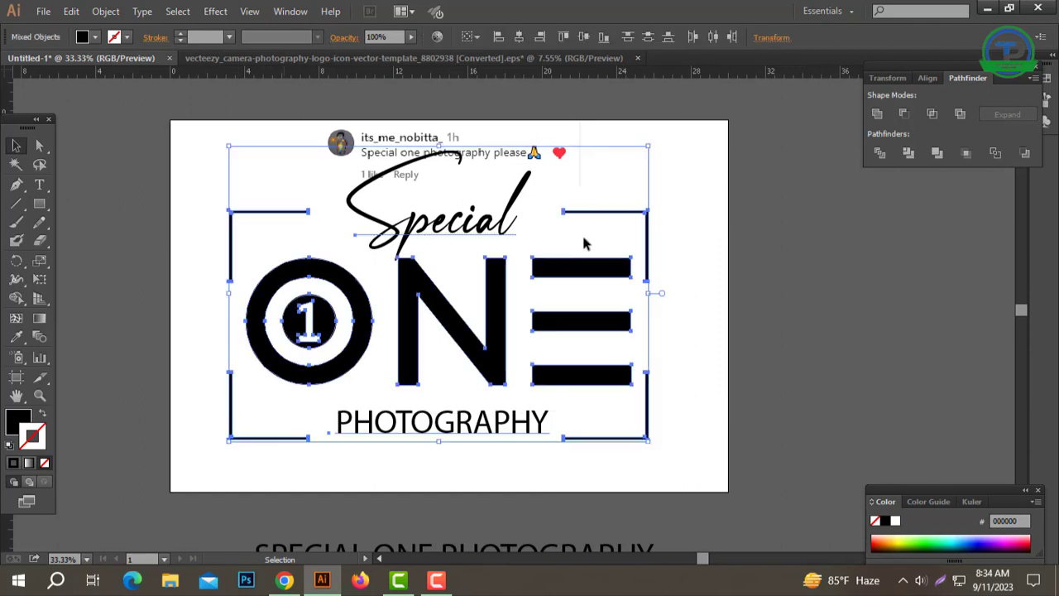
pyautogui.click(520, 36)
pyautogui.click(725, 205)
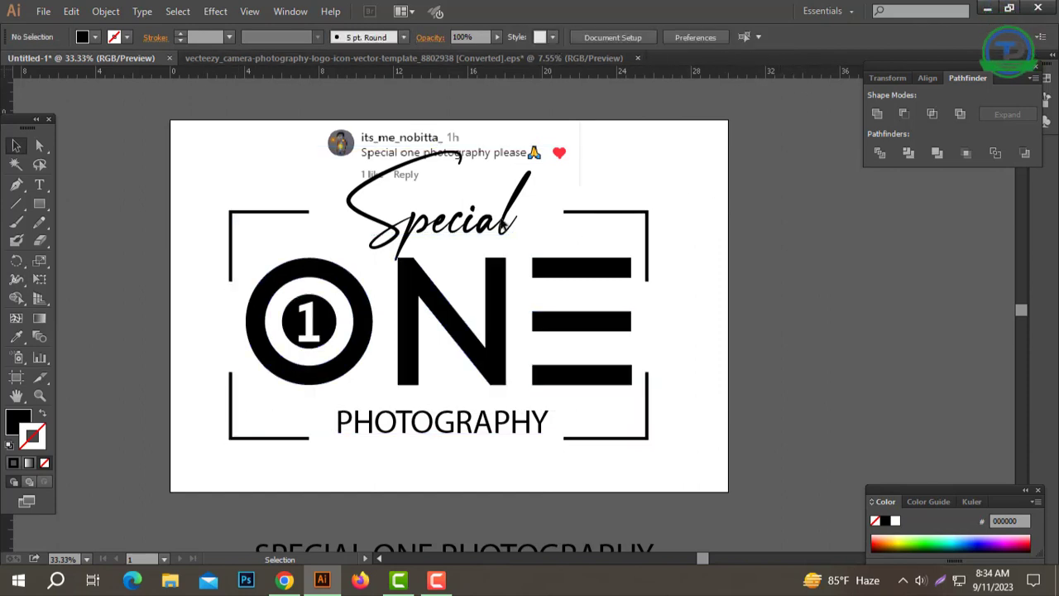
# Step: Enlarge the script word Special and move it down so its baseline sits just above ONE
pyautogui.click(426, 218)
pyautogui.moveTo(439, 146); pyautogui.dragTo(439, 124)
pyautogui.moveTo(420, 213); pyautogui.dragTo(419, 249)
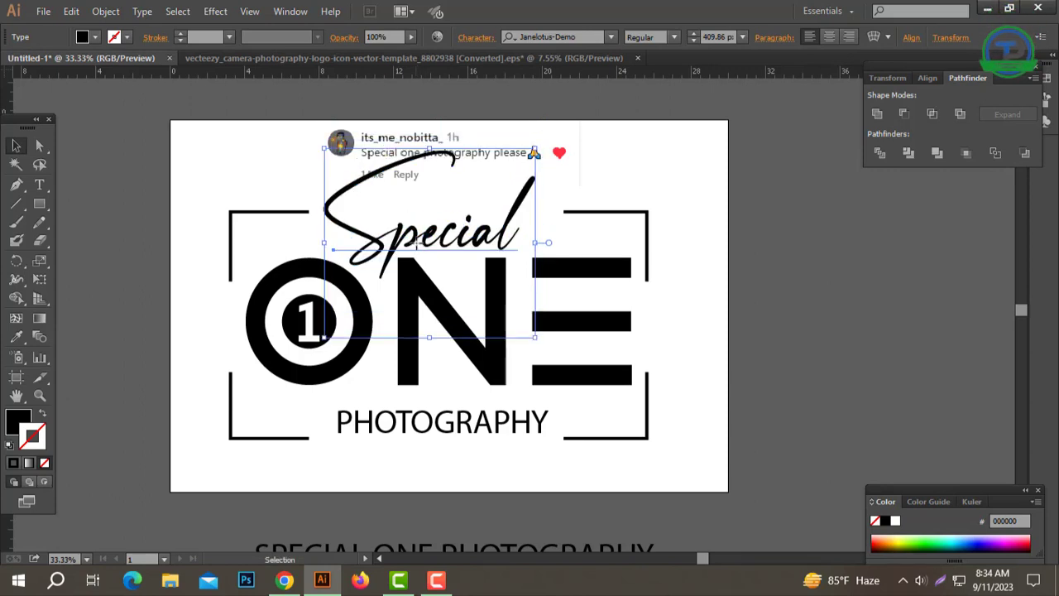
pyautogui.click(789, 302)
pyautogui.moveTo(673, 318); pyautogui.dragTo(696, 303)
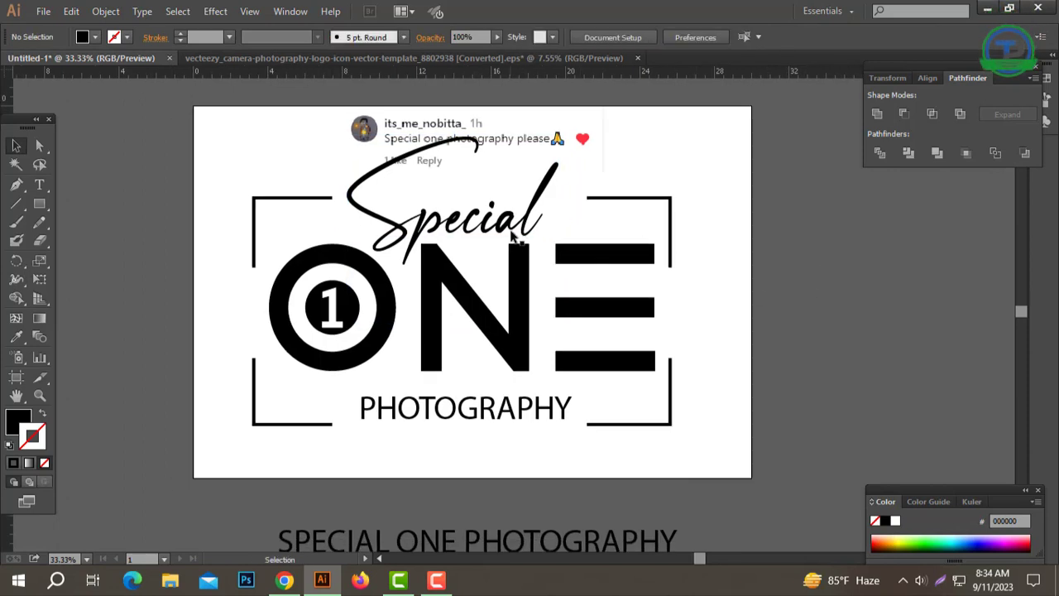
# Step: Convert the Special text to outlines and scale the outlined word down slightly
pyautogui.click(519, 225)
pyautogui.moveTo(519, 224); pyautogui.dragTo(519, 225)
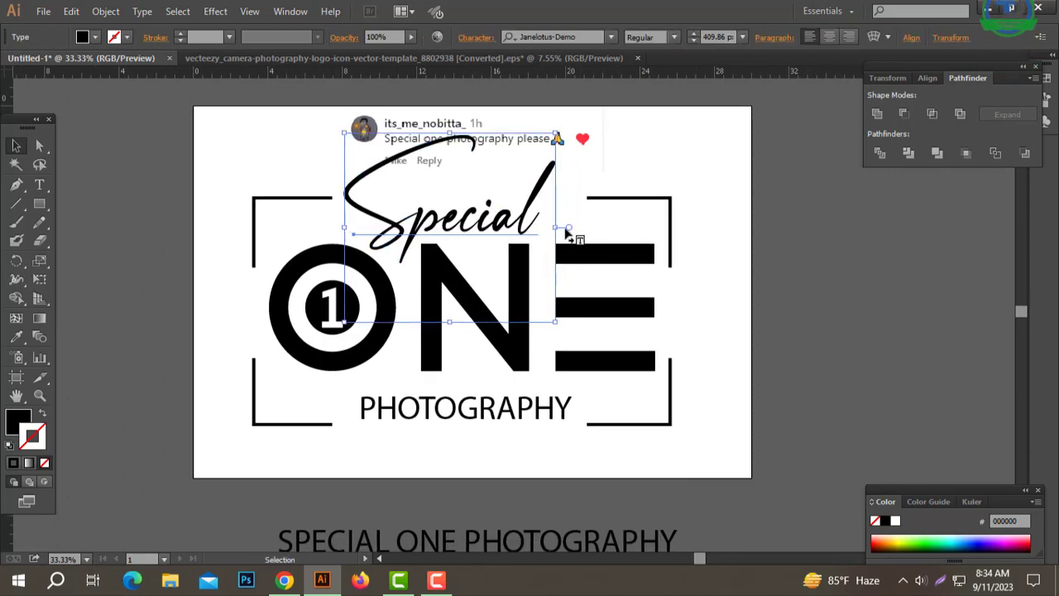
pyautogui.rightClick(516, 209)
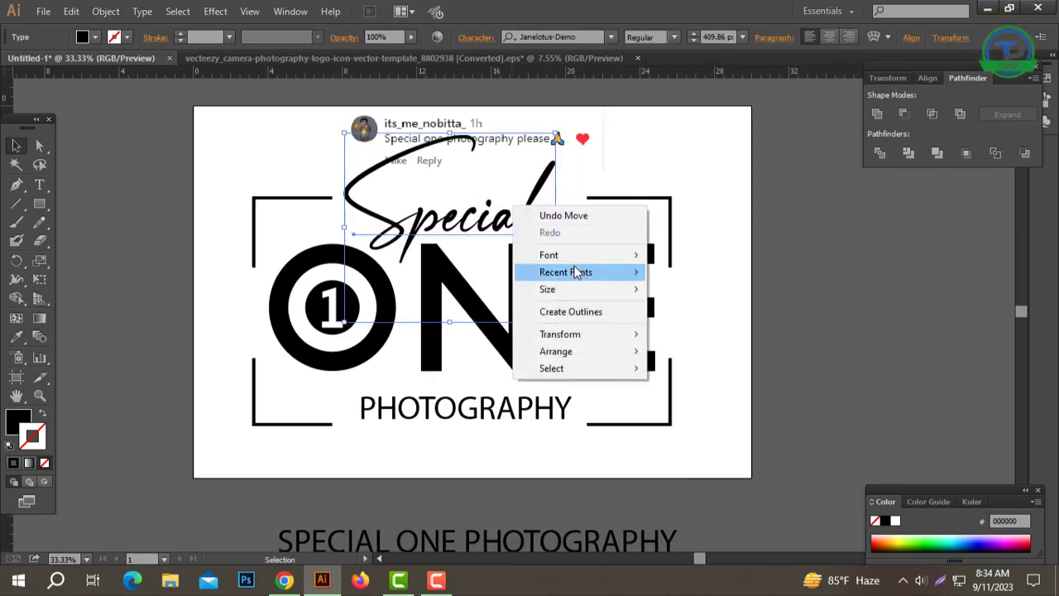
pyautogui.click(596, 320)
pyautogui.moveTo(501, 219); pyautogui.dragTo(535, 222)
pyautogui.hotkey('ctrl', 'z')
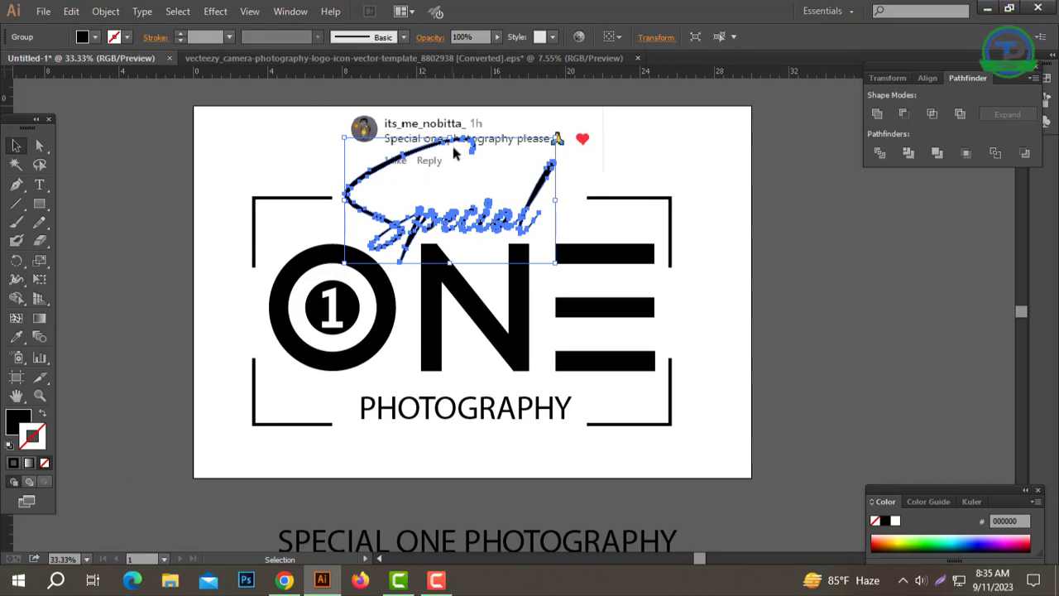
pyautogui.moveTo(555, 138); pyautogui.dragTo(545, 143)
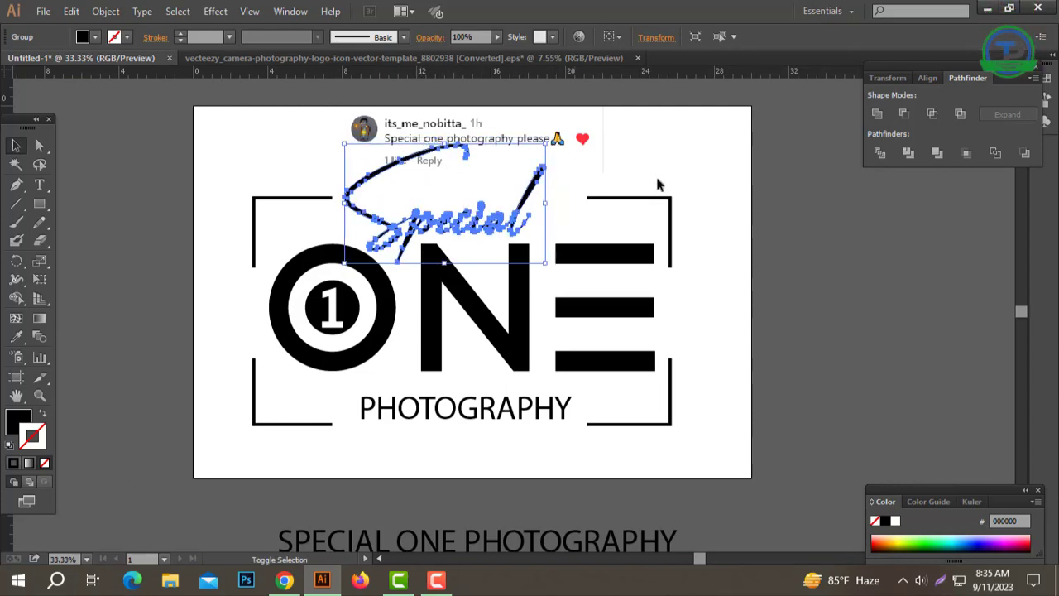
pyautogui.click(659, 184)
# Step: Move the PHOTOGRAPHY text straight up, closer to the bottom of ONE
pyautogui.moveTo(490, 325); pyautogui.dragTo(538, 316)
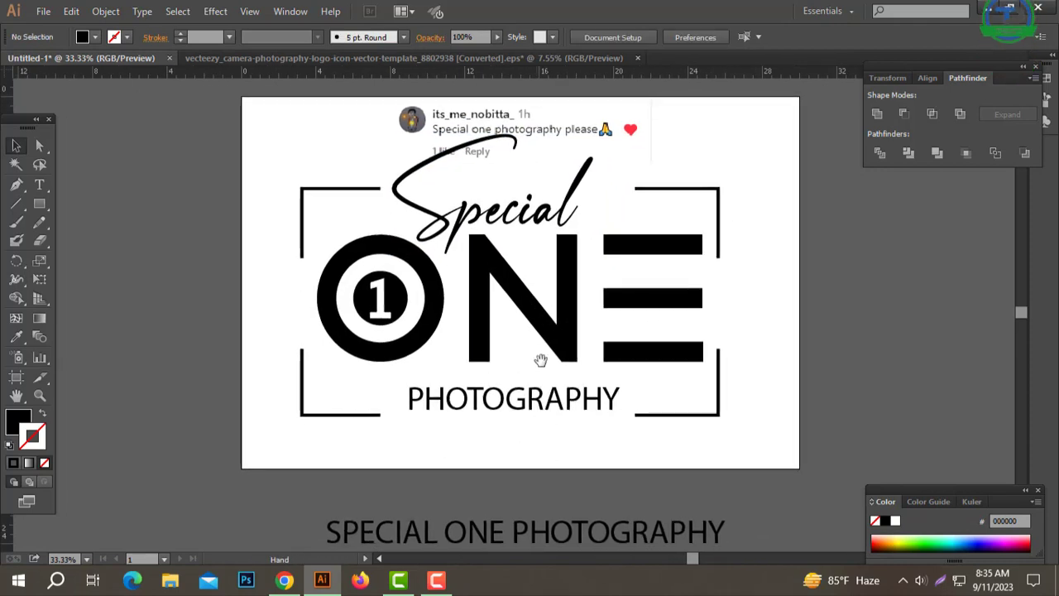
pyautogui.click(515, 399)
pyautogui.moveTo(510, 402)
pyautogui.mouseDown()
pyautogui.moveTo(509, 423)
pyautogui.moveTo(518, 389)
pyautogui.moveTo(513, 399)
pyautogui.mouseUp()
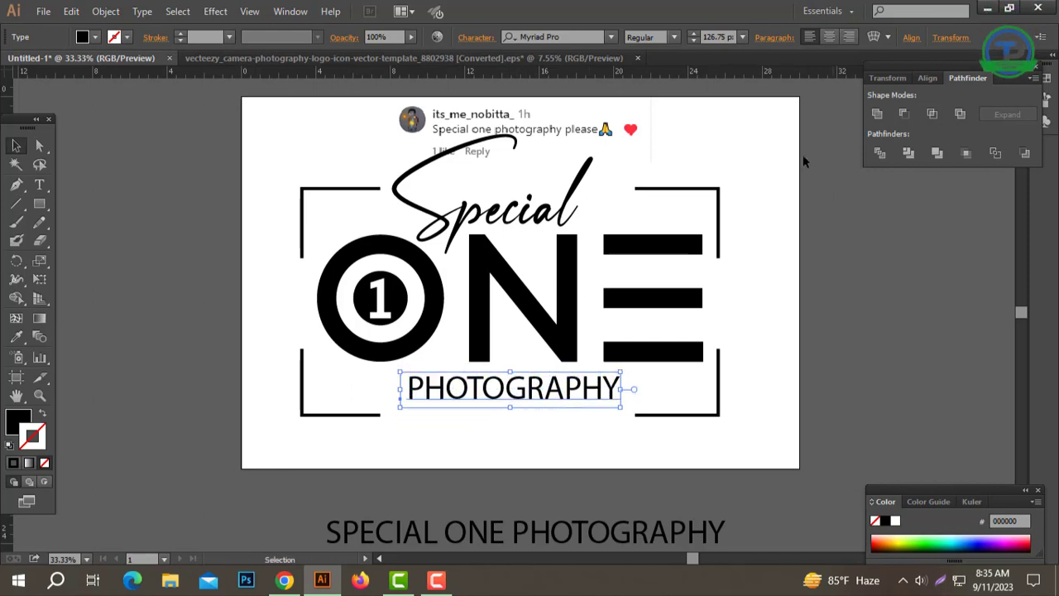
# Step: Set the PHOTOGRAPHY text to the Nexa-Bold font with a tracking of 500
pyautogui.hotkey('ctrl', 't')
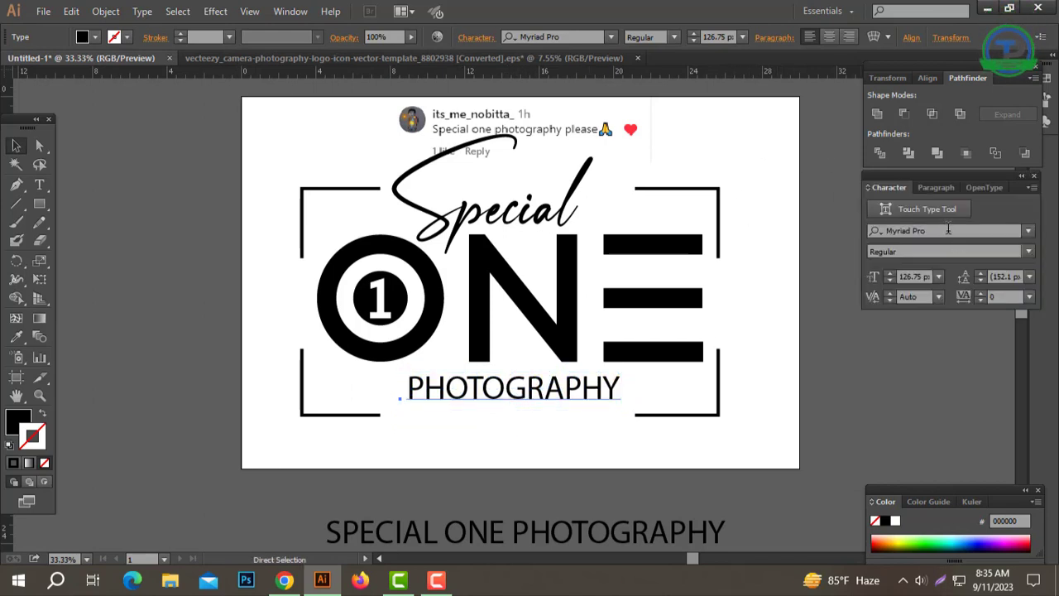
pyautogui.write('Nex')
pyautogui.press('Return')
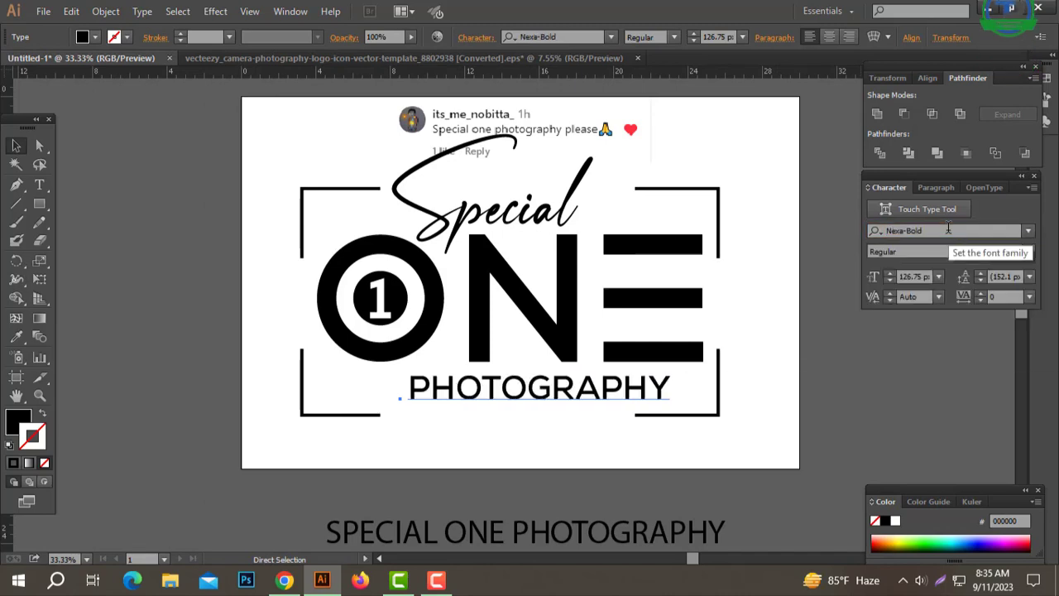
pyautogui.click(1005, 296)
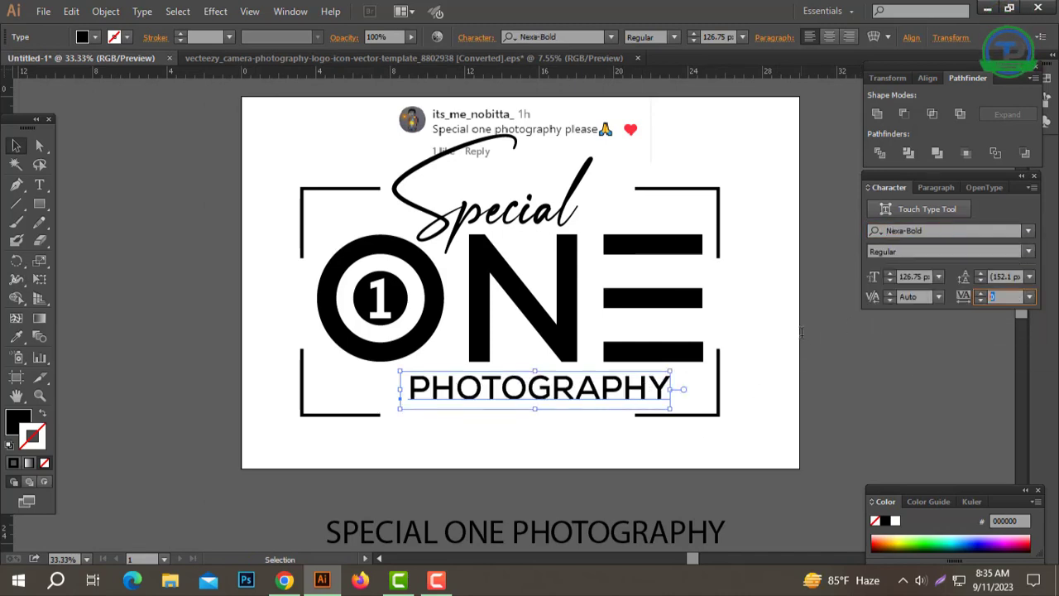
pyautogui.write('500')
pyautogui.press('Return')
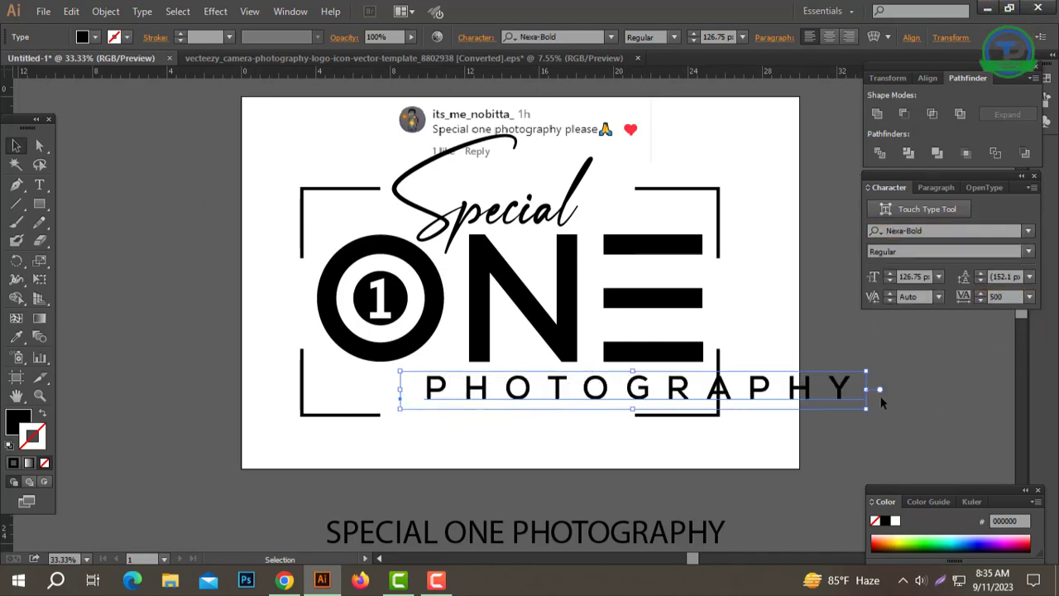
# Step: Convert PHOTOGRAPHY to outlines, then scale it down and place it centrally beneath ONE inside the corner frame
pyautogui.rightClick(801, 358)
pyautogui.click(827, 464)
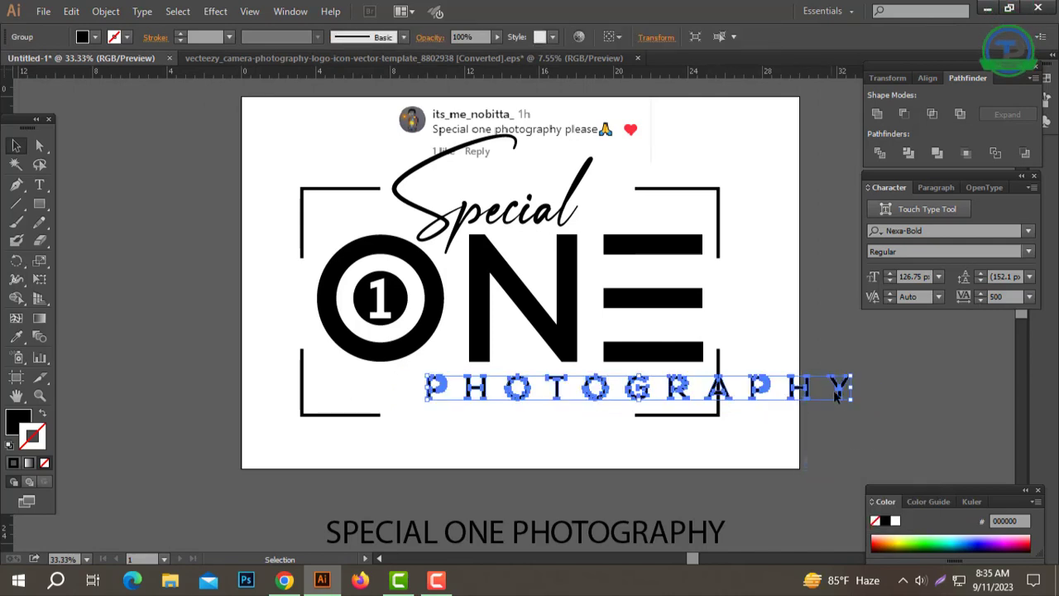
pyautogui.moveTo(848, 394); pyautogui.dragTo(720, 396)
pyautogui.moveTo(571, 394); pyautogui.dragTo(510, 389)
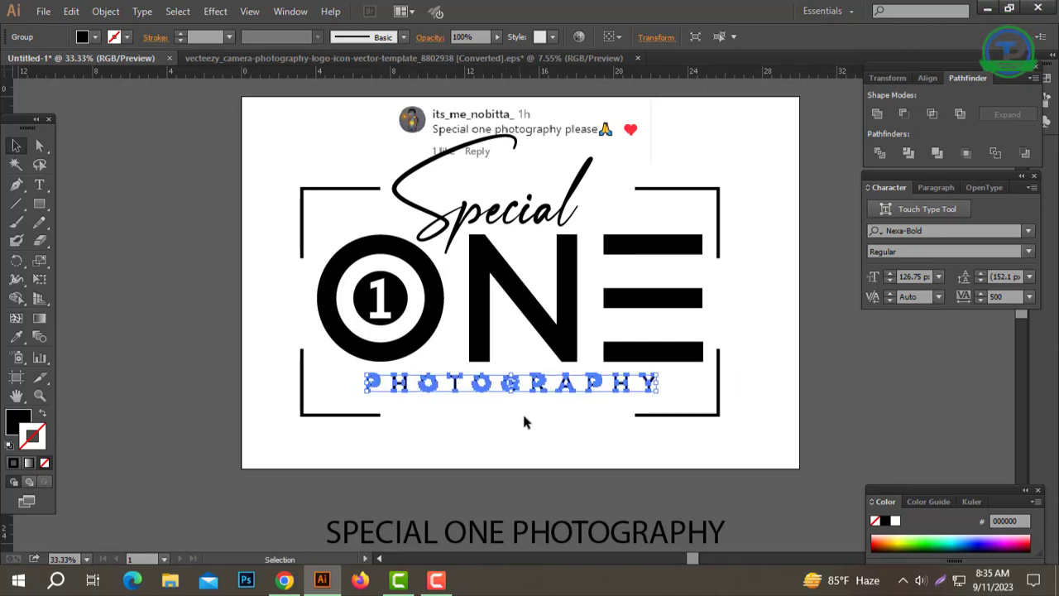
pyautogui.click(692, 448)
# Step: Align the outlined Special, the ONE group, the outlined PHOTOGRAPHY and the corner frame by their horizontal centres
pyautogui.click(552, 217)
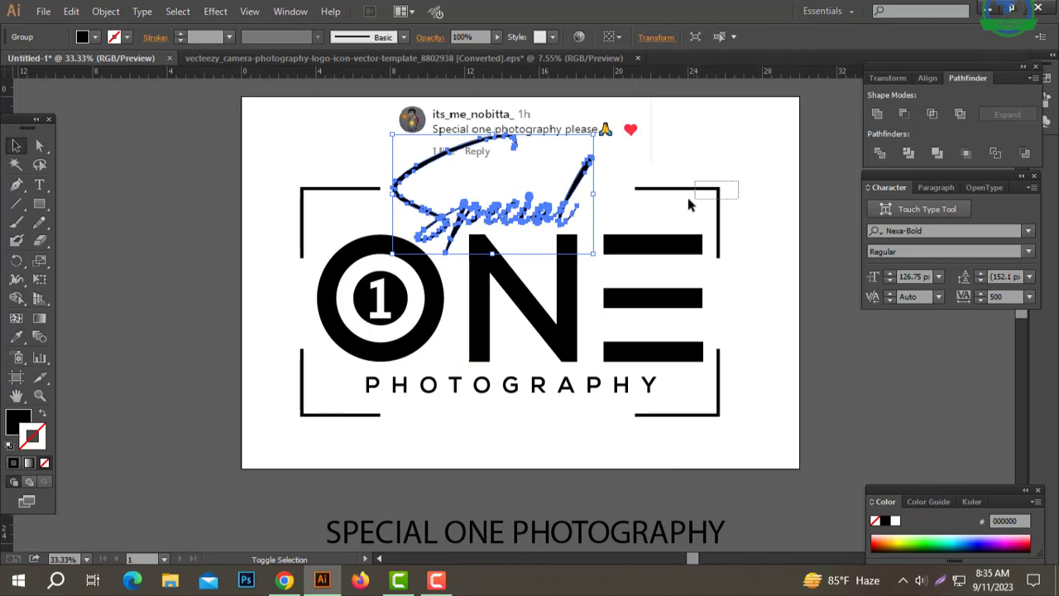
pyautogui.keyDown('shift'); pyautogui.click(717, 213); pyautogui.keyUp('shift')
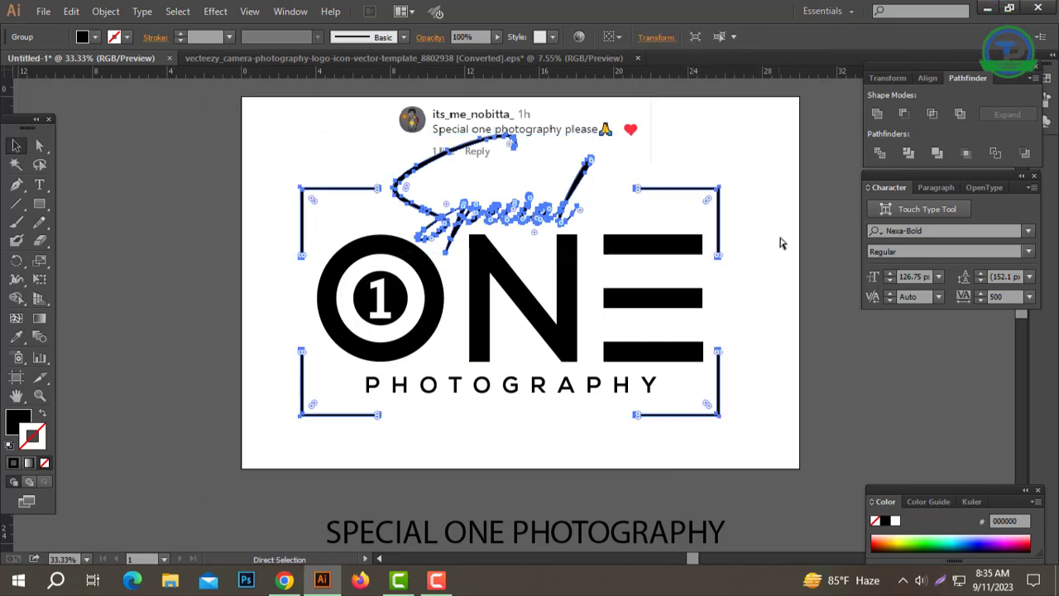
pyautogui.moveTo(800, 202); pyautogui.dragTo(295, 410)
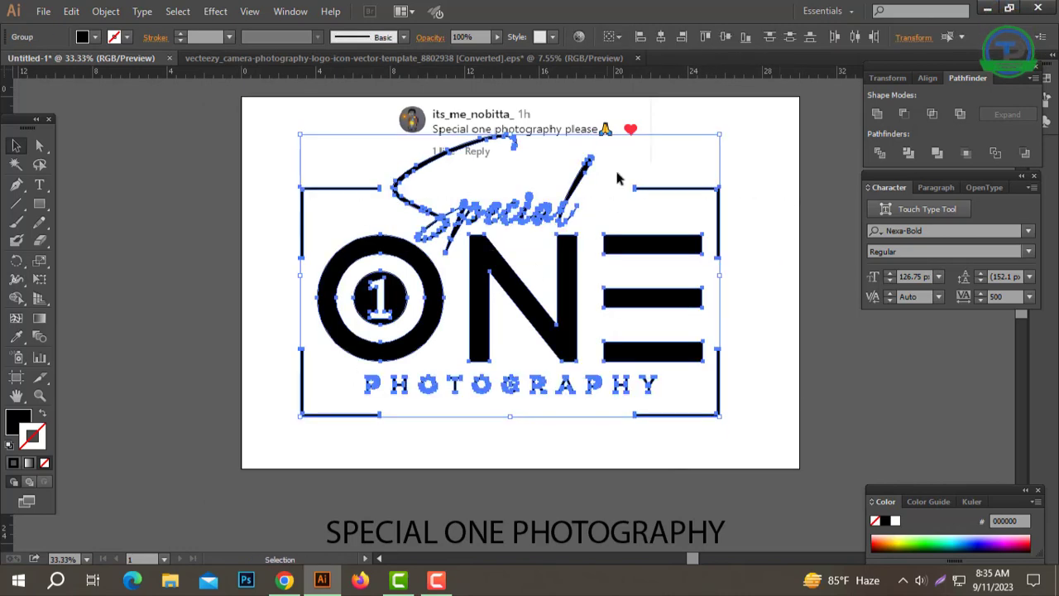
pyautogui.click(663, 37)
pyautogui.click(749, 212)
# Step: Move the white camera icon into the frame's lower gap below PHOTOGRAPHY and colour it black by sampling the O's inner disc
pyautogui.moveTo(565, 396); pyautogui.dragTo(558, 374)
pyautogui.moveTo(513, 409); pyautogui.dragTo(579, 409)
pyautogui.hotkey('ctrl', 'a')
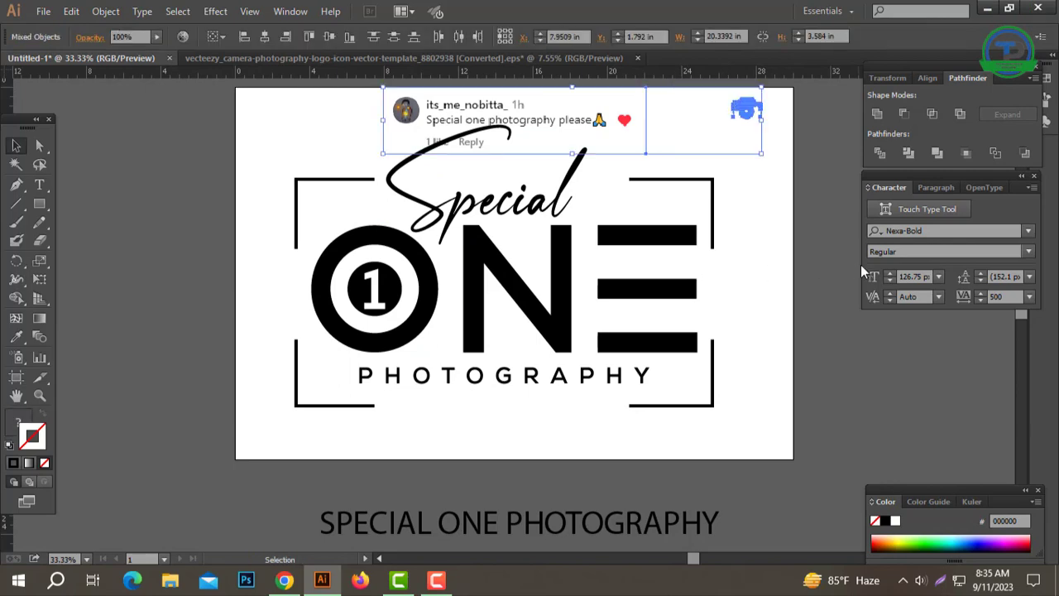
pyautogui.click(780, 135)
pyautogui.click(748, 112)
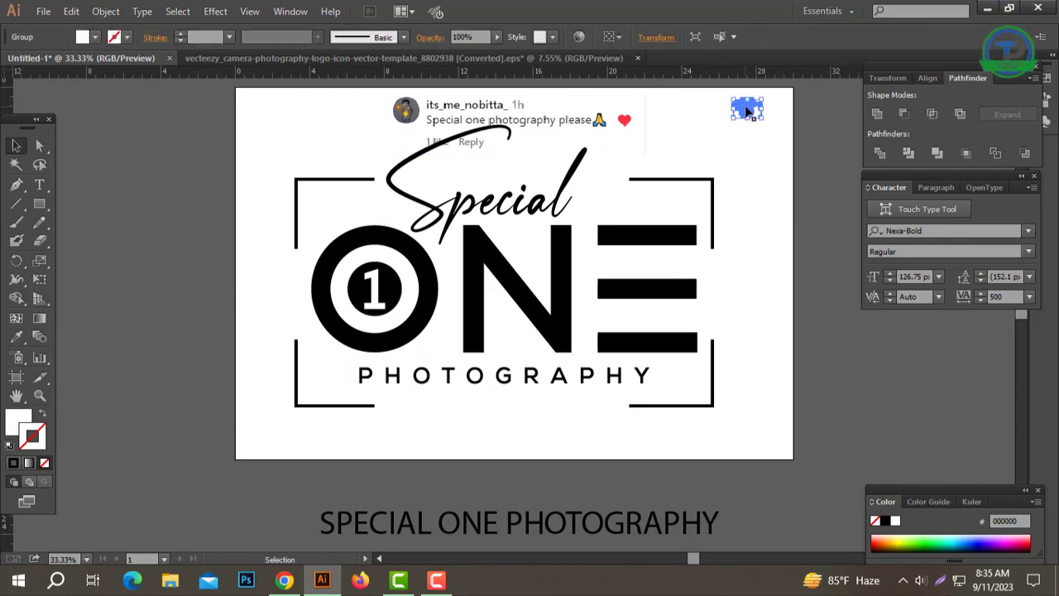
pyautogui.keyDown('shift'); pyautogui.click(498, 413); pyautogui.keyUp('shift')
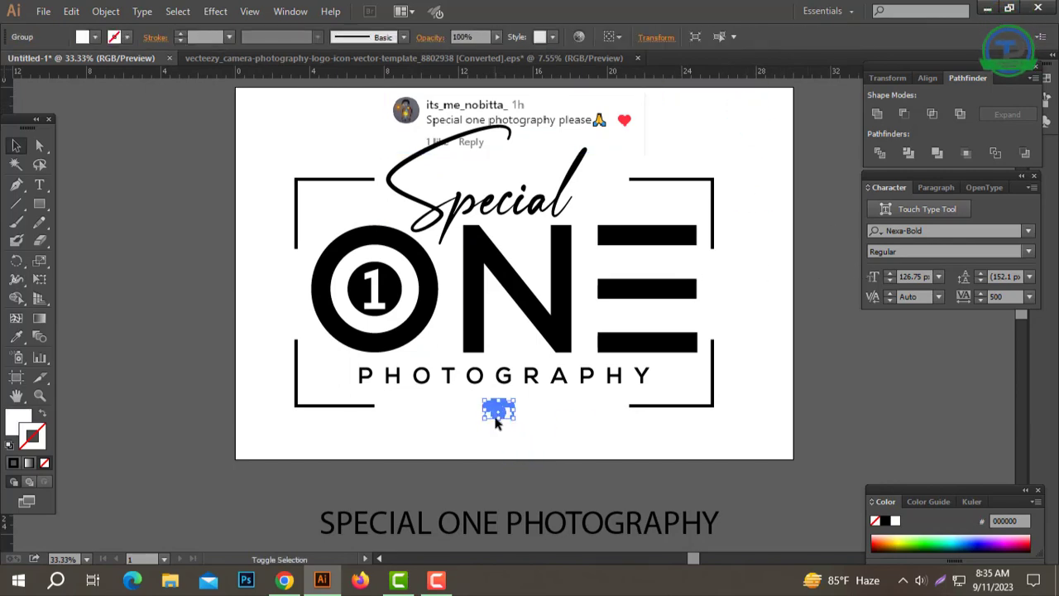
pyautogui.click(16, 337)
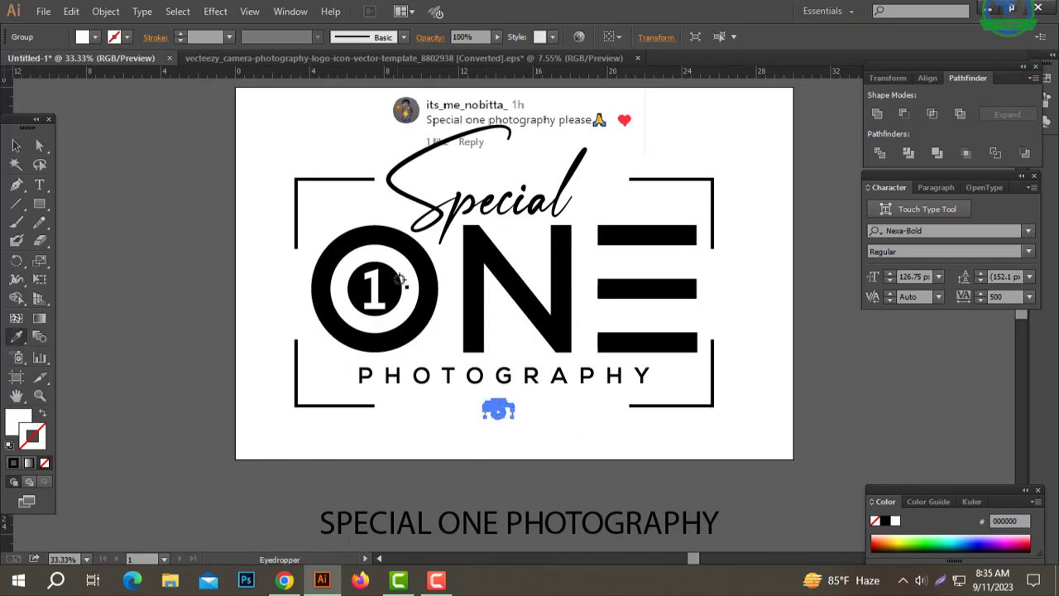
pyautogui.click(387, 285)
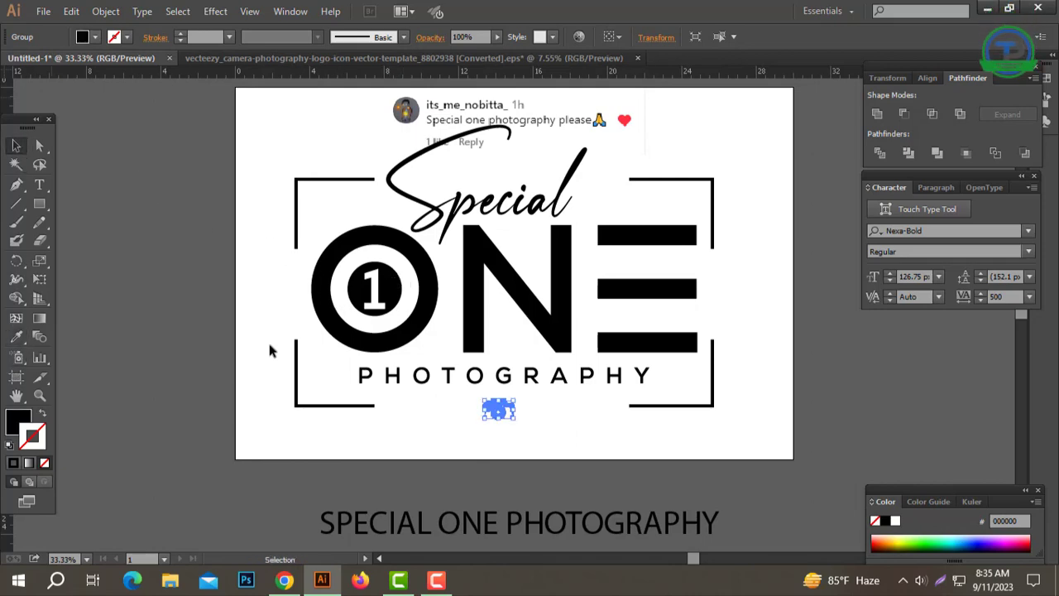
# Step: Align the camera icon with the script Special, ONE, PHOTOGRAPHY and the corner frame by their horizontal centres
pyautogui.click(727, 444)
pyautogui.moveTo(737, 431); pyautogui.dragTo(276, 187)
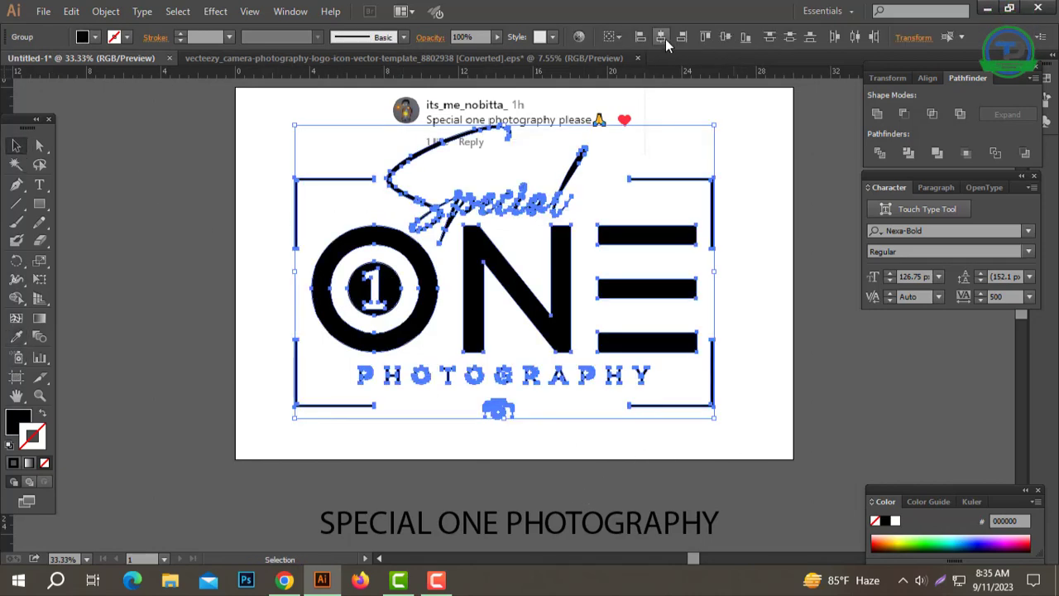
pyautogui.click(750, 207)
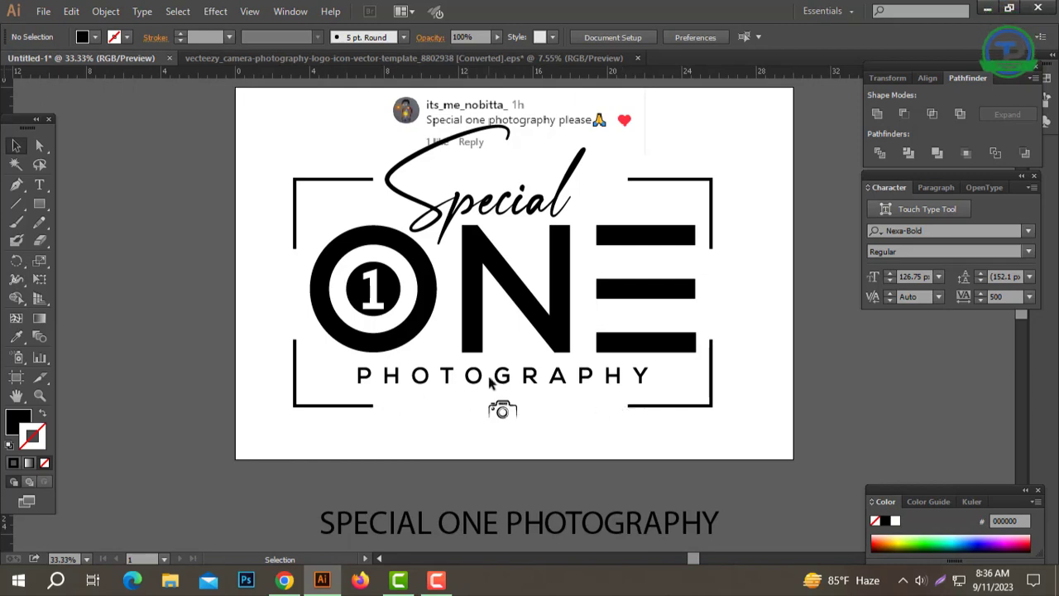
# Step: Extend the inner ends of both lower frame corners inward, leaving a narrower gap around the camera icon
pyautogui.click(39, 146)
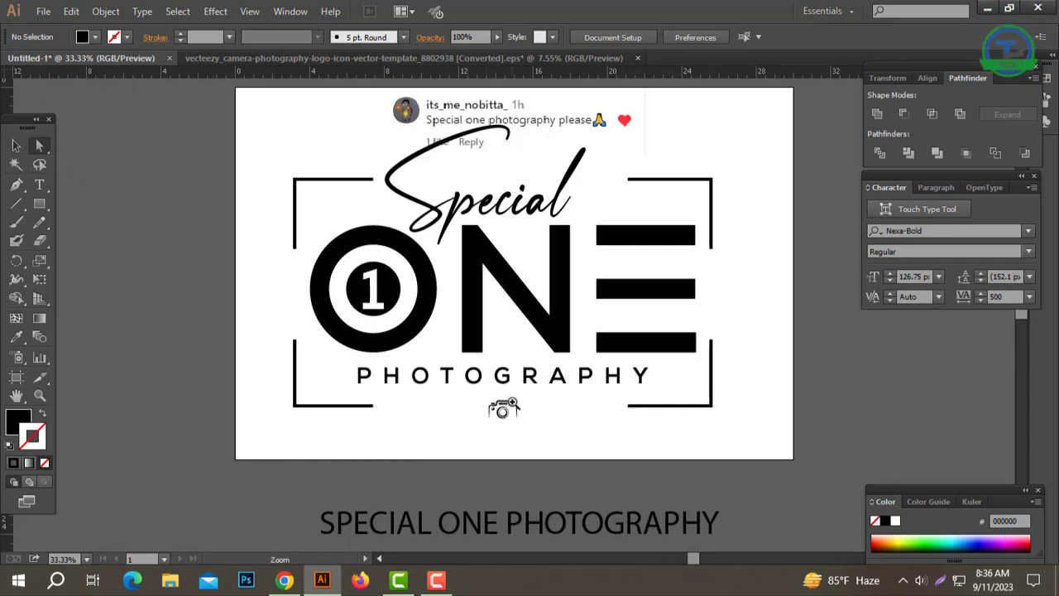
pyautogui.hotkey('ctrl', '+')
pyautogui.click(303, 322)
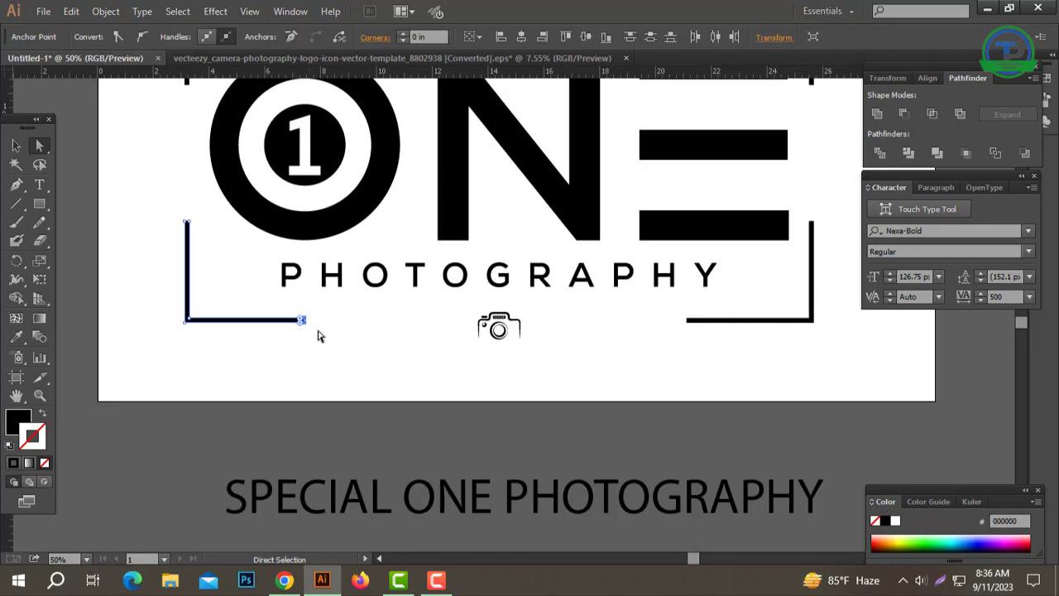
pyautogui.click(370, 319)
pyautogui.keyDown('ctrl'); pyautogui.click(466, 331); pyautogui.keyUp('ctrl')
pyautogui.keyDown('ctrl'); pyautogui.click(466, 331); pyautogui.keyUp('ctrl')
pyautogui.moveTo(463, 324); pyautogui.dragTo(480, 353)
pyautogui.moveTo(300, 277); pyautogui.dragTo(264, 345)
pyautogui.moveTo(284, 307); pyautogui.dragTo(554, 333)
pyautogui.click(571, 349)
pyautogui.moveTo(820, 391); pyautogui.dragTo(605, 392)
pyautogui.moveTo(804, 272); pyautogui.dragTo(564, 318)
pyautogui.click(560, 347)
# Step: Enlarge the camera icon to about 1.7 times its size so it fills the gap between the lower frame lines
pyautogui.click(479, 290)
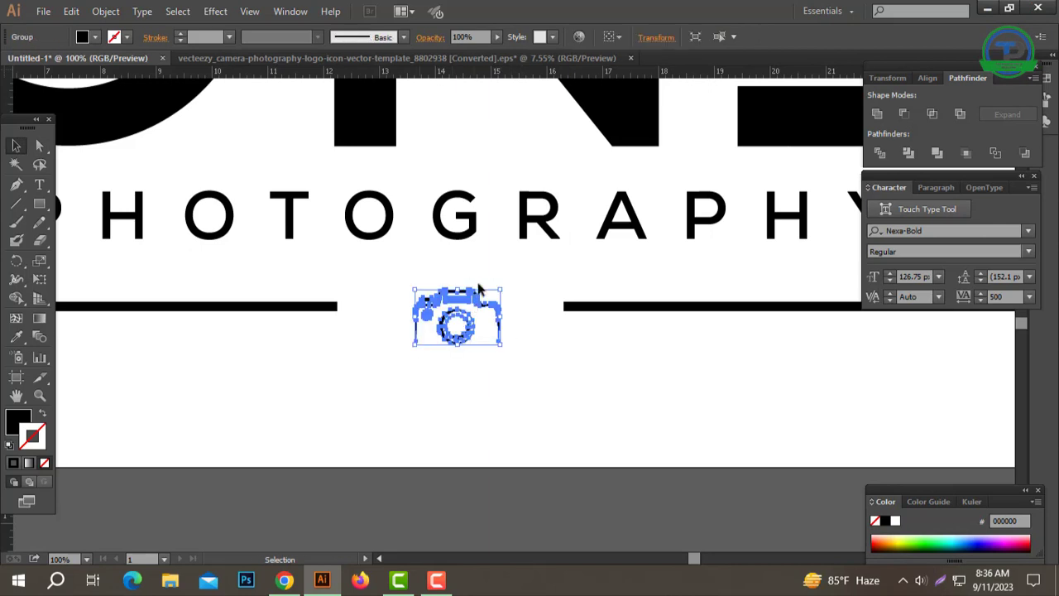
pyautogui.moveTo(458, 289); pyautogui.dragTo(471, 248)
pyautogui.click(614, 378)
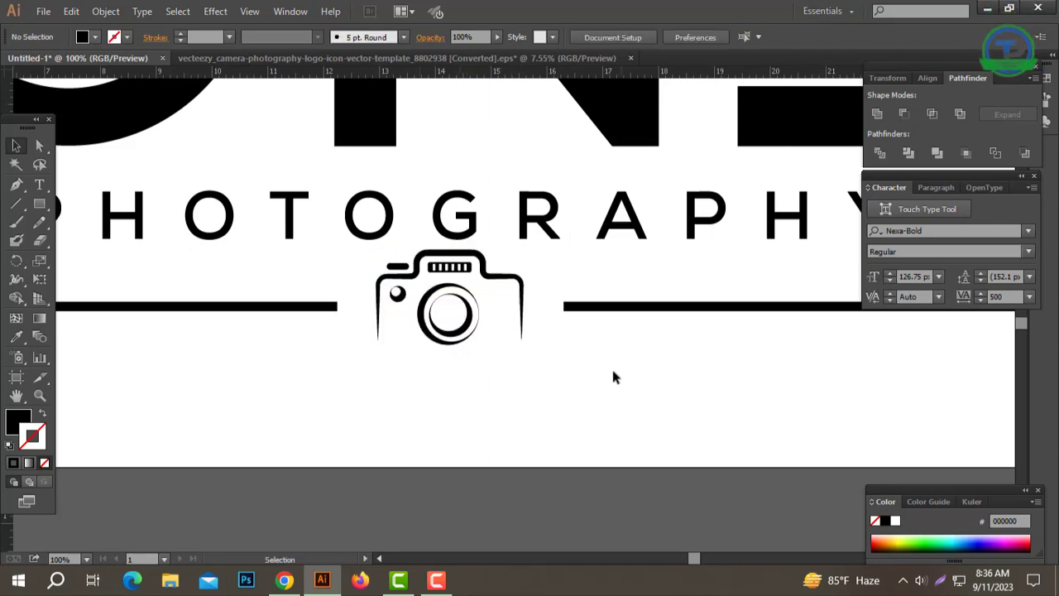
pyautogui.moveTo(660, 373); pyautogui.dragTo(283, 279)
pyautogui.click(576, 409)
# Step: Select the whole logo again, including the enlarged camera icon, and centre all its parts horizontally on each other
pyautogui.hotkey('ctrl', '-')
pyautogui.hotkey('ctrl', '-')
pyautogui.moveTo(646, 261); pyautogui.dragTo(569, 325)
pyautogui.click(429, 339)
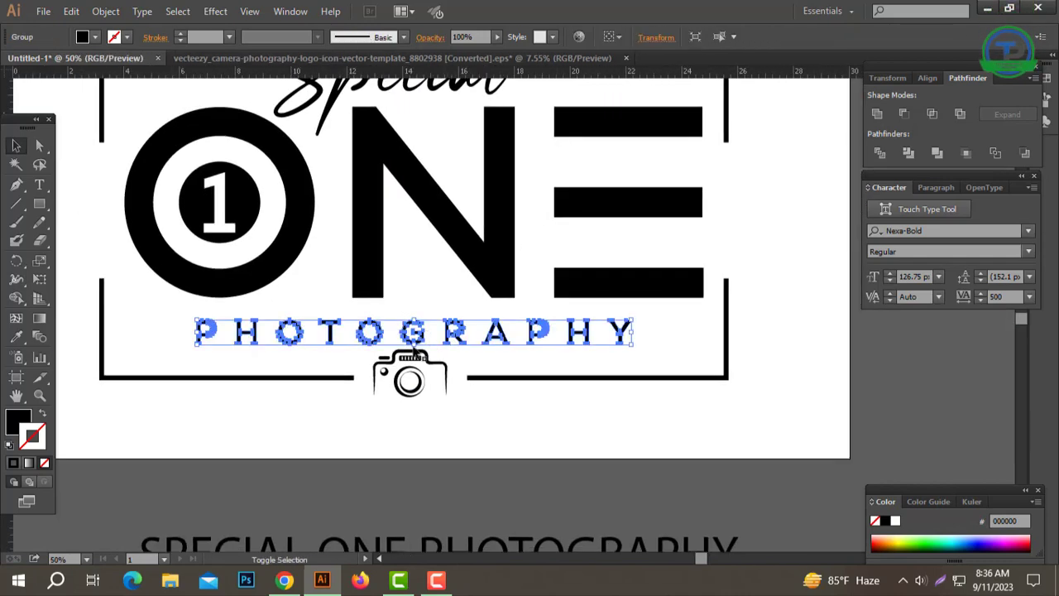
pyautogui.click(516, 422)
pyautogui.keyDown('ctrl'); pyautogui.keyDown('alt'); pyautogui.click(527, 364); pyautogui.keyUp('alt'); pyautogui.keyUp('ctrl')
pyautogui.keyDown('ctrl'); pyautogui.keyDown('alt'); pyautogui.click(527, 364); pyautogui.keyUp('alt'); pyautogui.keyUp('ctrl')
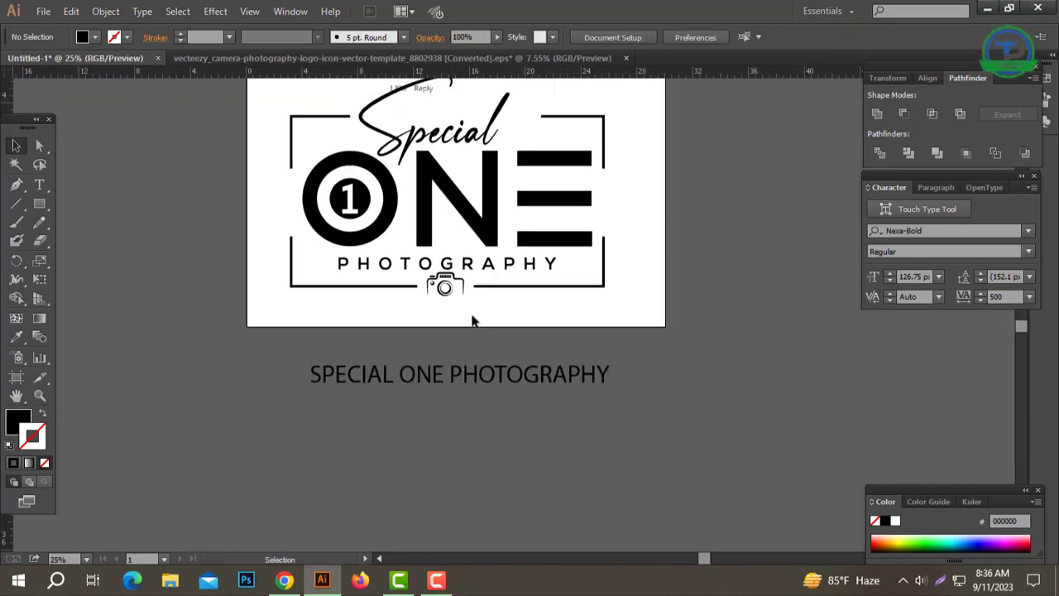
pyautogui.moveTo(474, 329); pyautogui.dragTo(485, 376)
pyautogui.moveTo(613, 410); pyautogui.dragTo(285, 196)
pyautogui.click(660, 38)
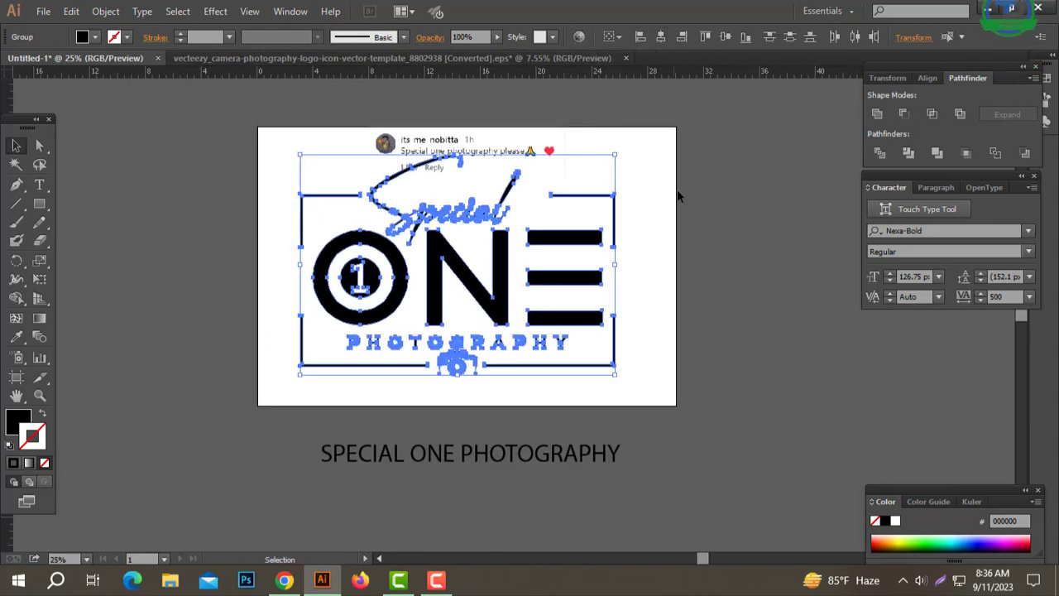
pyautogui.click(685, 225)
# Step: Extend the inner end of the upper-right frame corner toward the tip of the l in Special
pyautogui.click(547, 325)
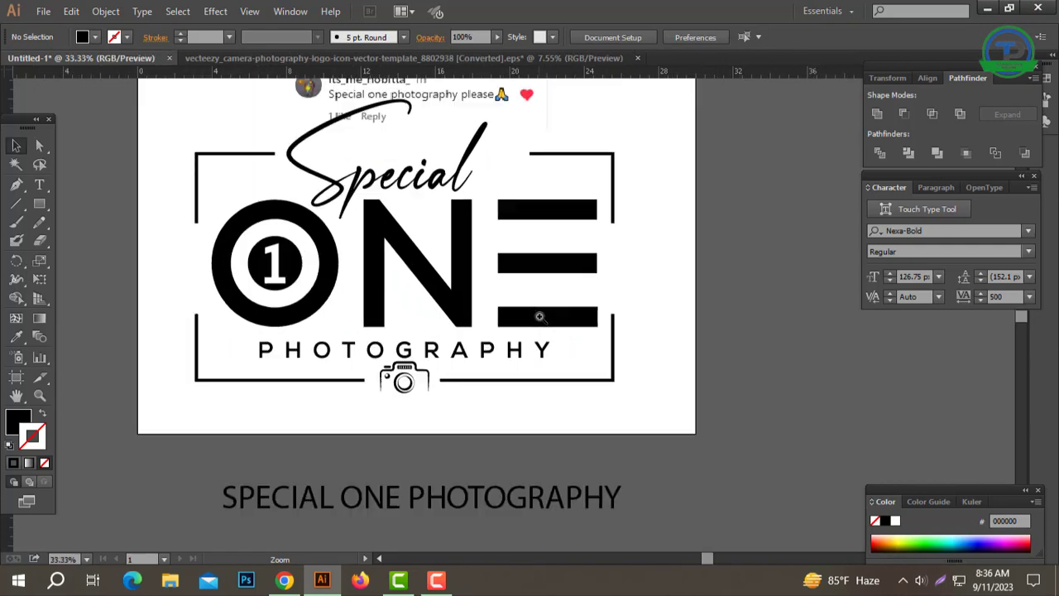
pyautogui.click(426, 212)
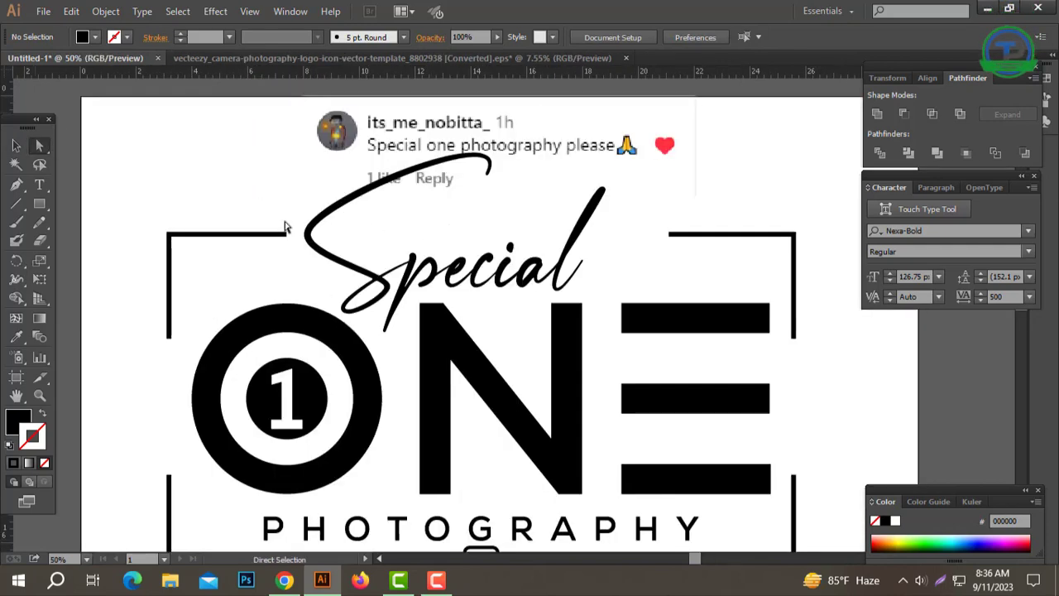
pyautogui.click(671, 237)
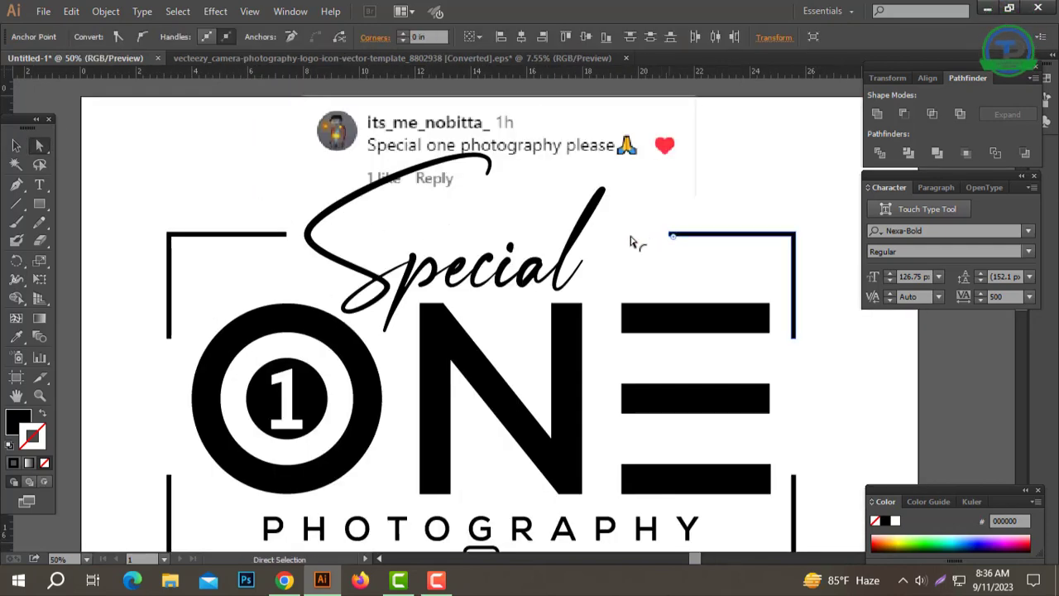
pyautogui.click(646, 265)
pyautogui.click(646, 265)
pyautogui.moveTo(346, 305); pyautogui.dragTo(653, 258)
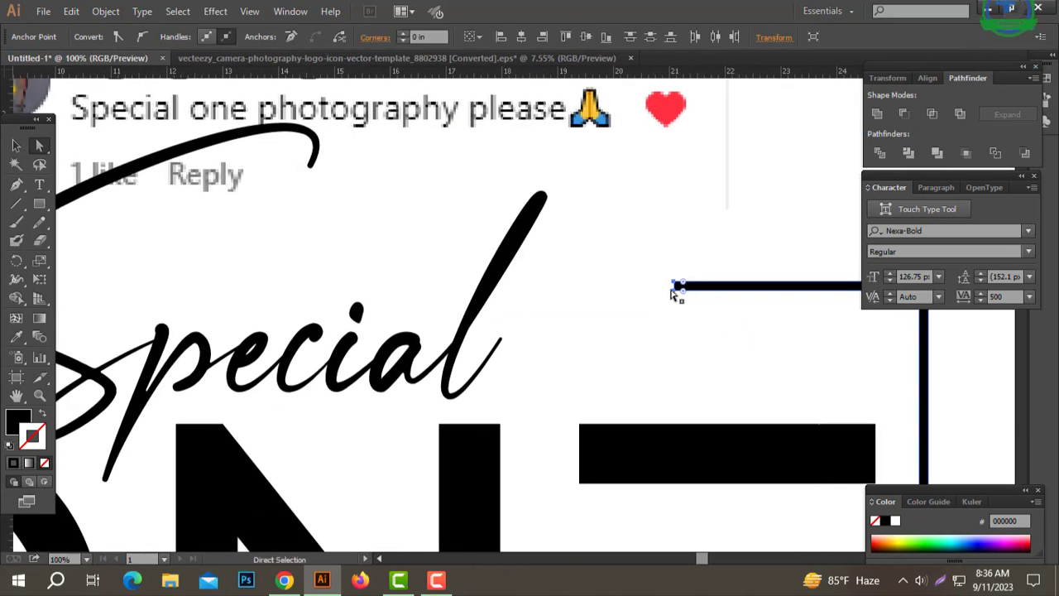
pyautogui.moveTo(674, 291); pyautogui.dragTo(557, 292)
pyautogui.click(619, 365)
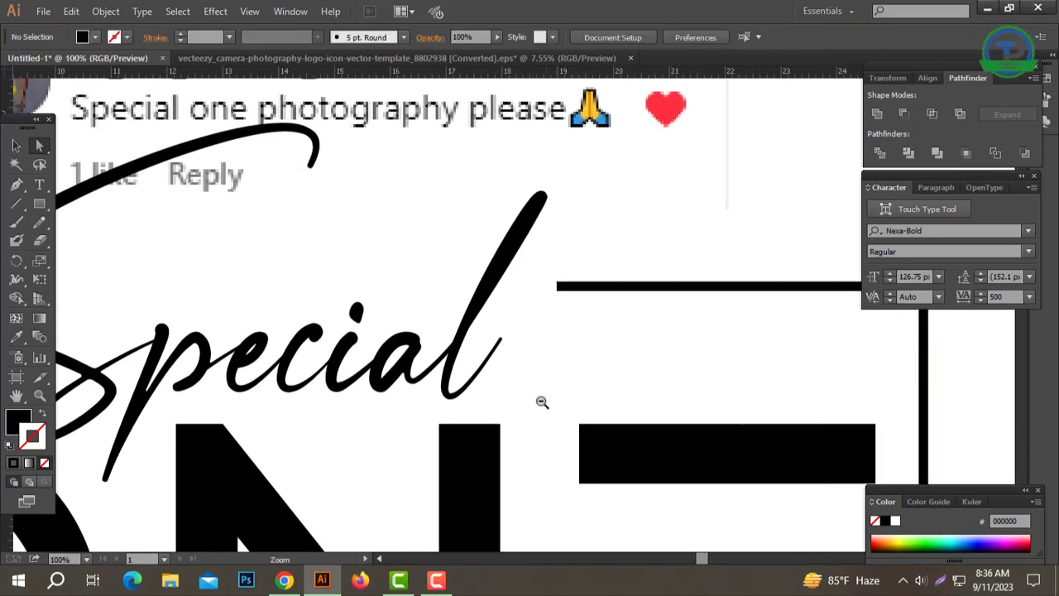
# Step: Select the complete logo and scale it down proportionally about its centre to roughly half its size
pyautogui.keyDown('ctrl'); pyautogui.keyDown('alt'); pyautogui.click(540, 402); pyautogui.keyUp('alt'); pyautogui.keyUp('ctrl')
pyautogui.keyDown('ctrl'); pyautogui.keyDown('alt'); pyautogui.click(540, 403); pyautogui.keyUp('alt'); pyautogui.keyUp('ctrl')
pyautogui.keyDown('ctrl'); pyautogui.keyDown('alt'); pyautogui.click(540, 402); pyautogui.keyUp('alt'); pyautogui.keyUp('ctrl')
pyautogui.keyDown('ctrl'); pyautogui.keyDown('alt'); pyautogui.click(478, 347); pyautogui.keyUp('alt'); pyautogui.keyUp('ctrl')
pyautogui.moveTo(504, 314); pyautogui.dragTo(499, 334)
pyautogui.keyDown('ctrl'); pyautogui.click(511, 295); pyautogui.keyUp('ctrl')
pyautogui.moveTo(514, 274); pyautogui.dragTo(524, 281)
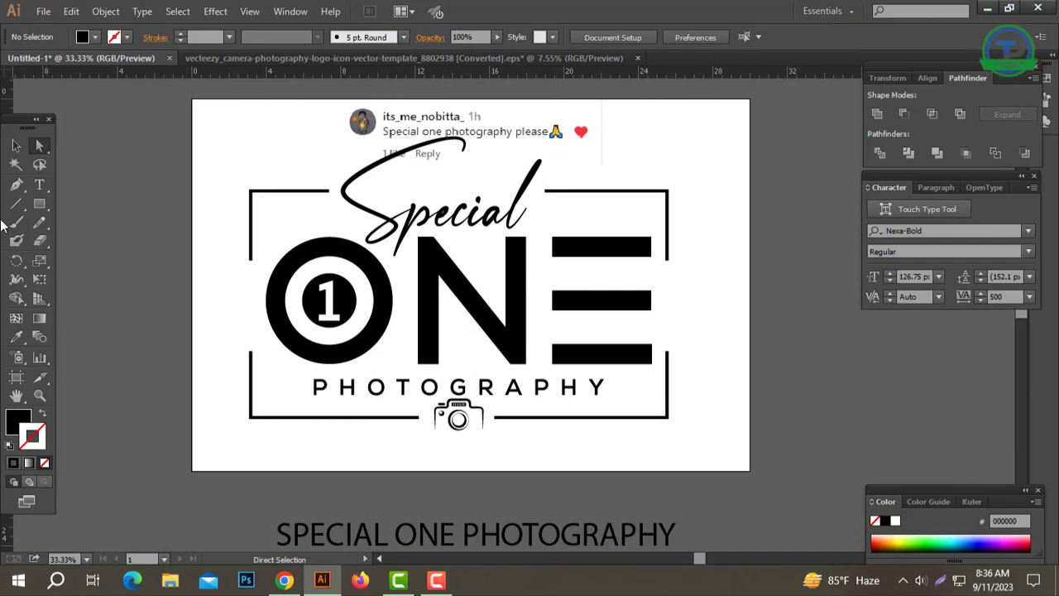
pyautogui.moveTo(222, 230); pyautogui.dragTo(616, 427)
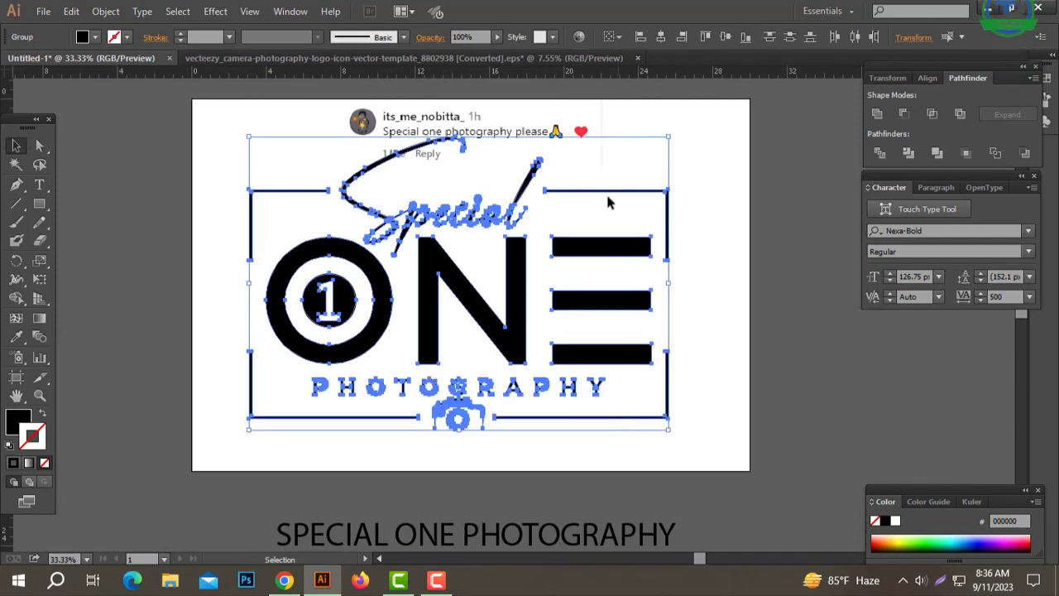
pyautogui.moveTo(464, 137); pyautogui.dragTo(460, 206)
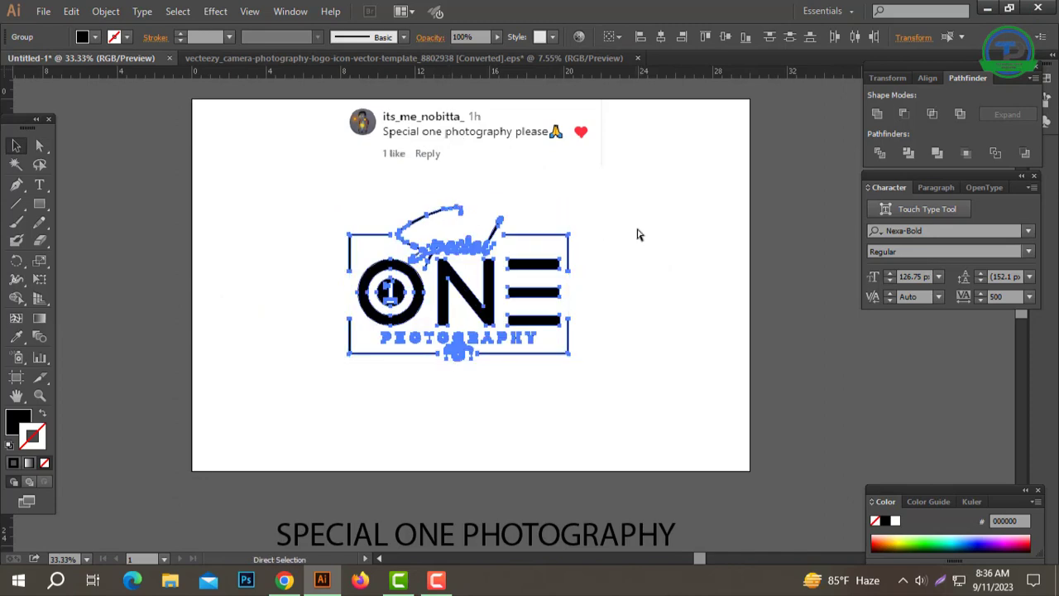
pyautogui.click(495, 408)
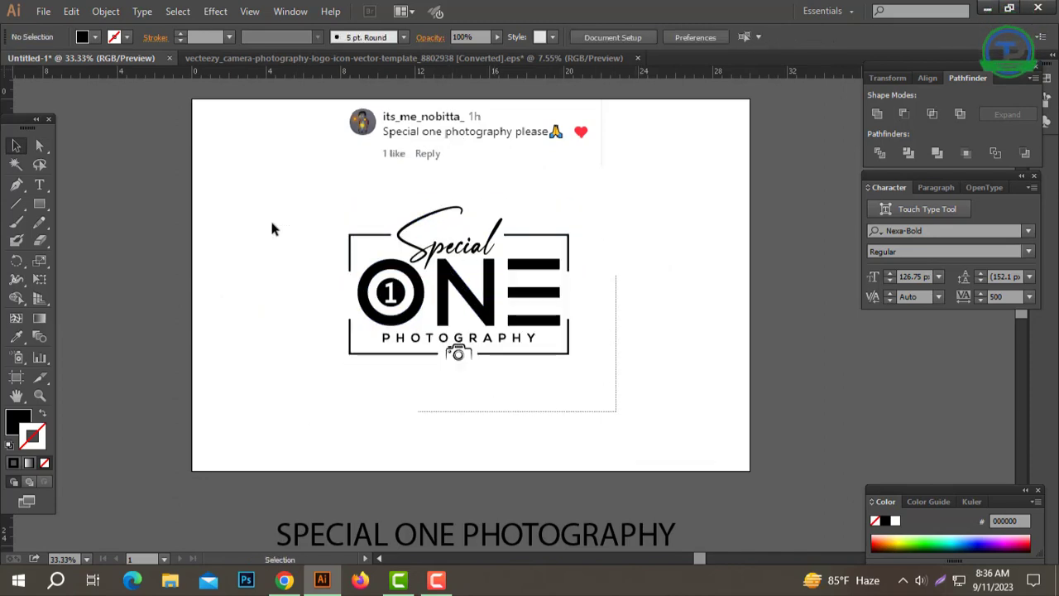
# Step: Cut the whole logo, fit the artboard in view and paste the logo back at the artboard's centre
pyautogui.moveTo(273, 223); pyautogui.dragTo(254, 215)
pyautogui.hotkey('ctrl', 'x')
pyautogui.hotkey('ctrl', '0')
pyautogui.hotkey('ctrl', 'v')
pyautogui.click(270, 243)
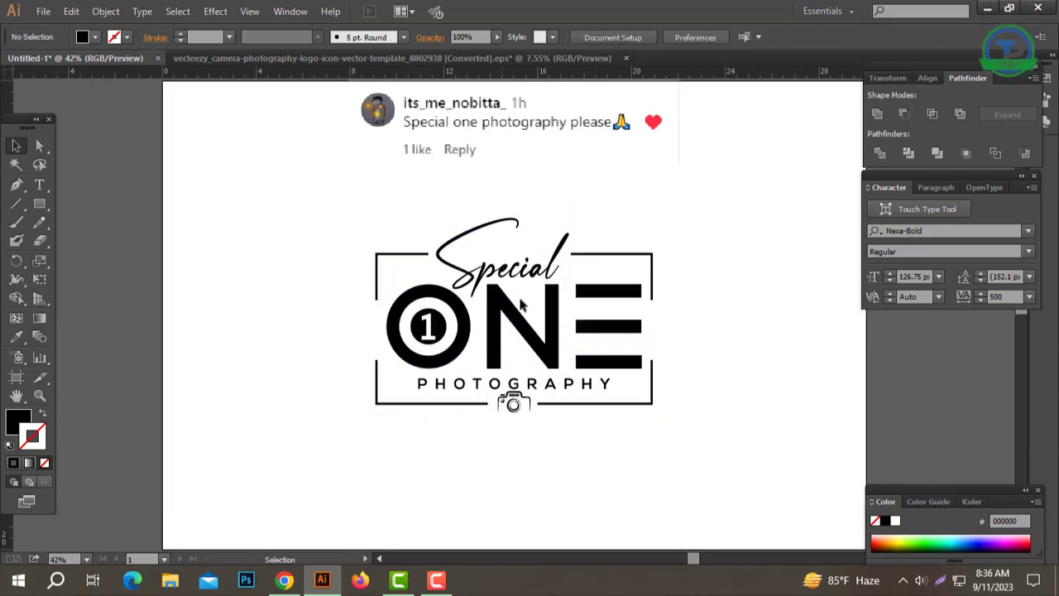
# Step: Delete the comment screenshot above the logo and the spare SPECIAL ONE PHOTOGRAPHY text below the artboard
pyautogui.click(557, 116)
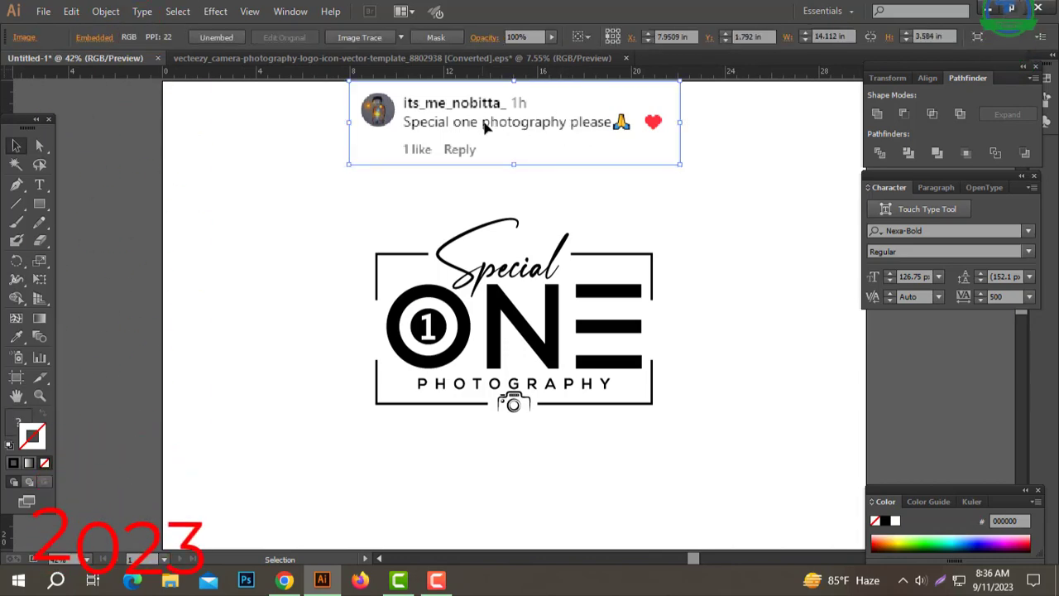
pyautogui.press('Delete')
pyautogui.moveTo(626, 446); pyautogui.dragTo(689, 283)
pyautogui.click(584, 458)
pyautogui.press('Delete')
# Step: Hide all tool panels and fit the artboard to the window to view the finished logo
pyautogui.hotkey('ctrl', '0')
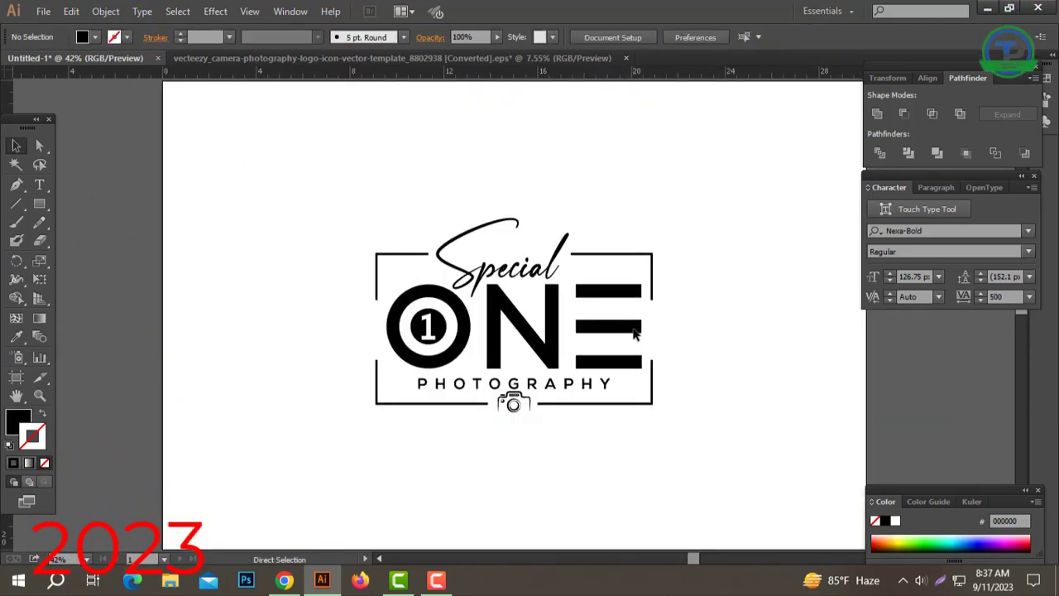
pyautogui.press('Tab')
pyautogui.hotkey('ctrl', '0')
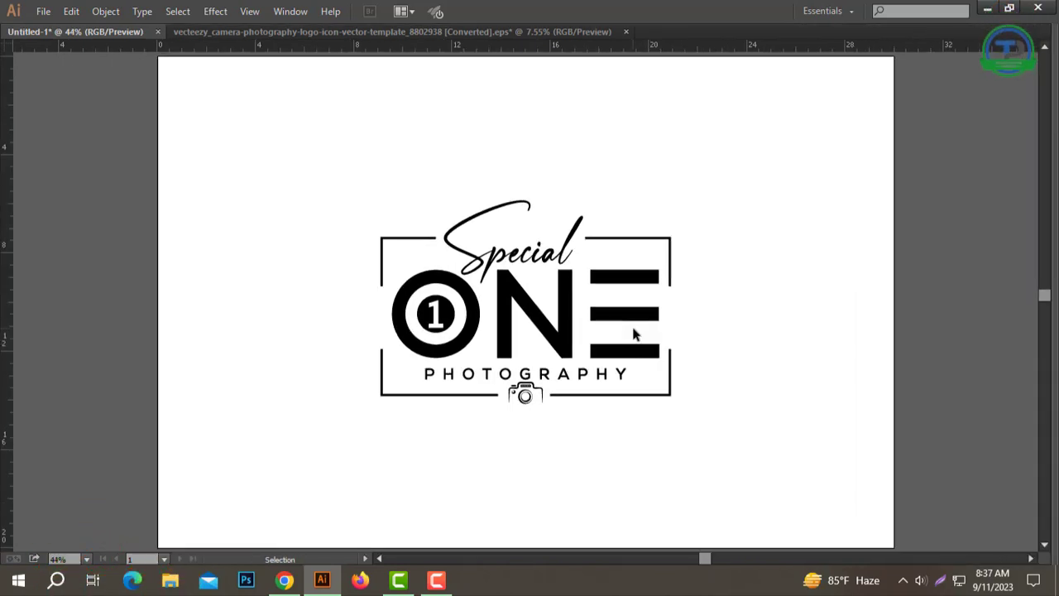